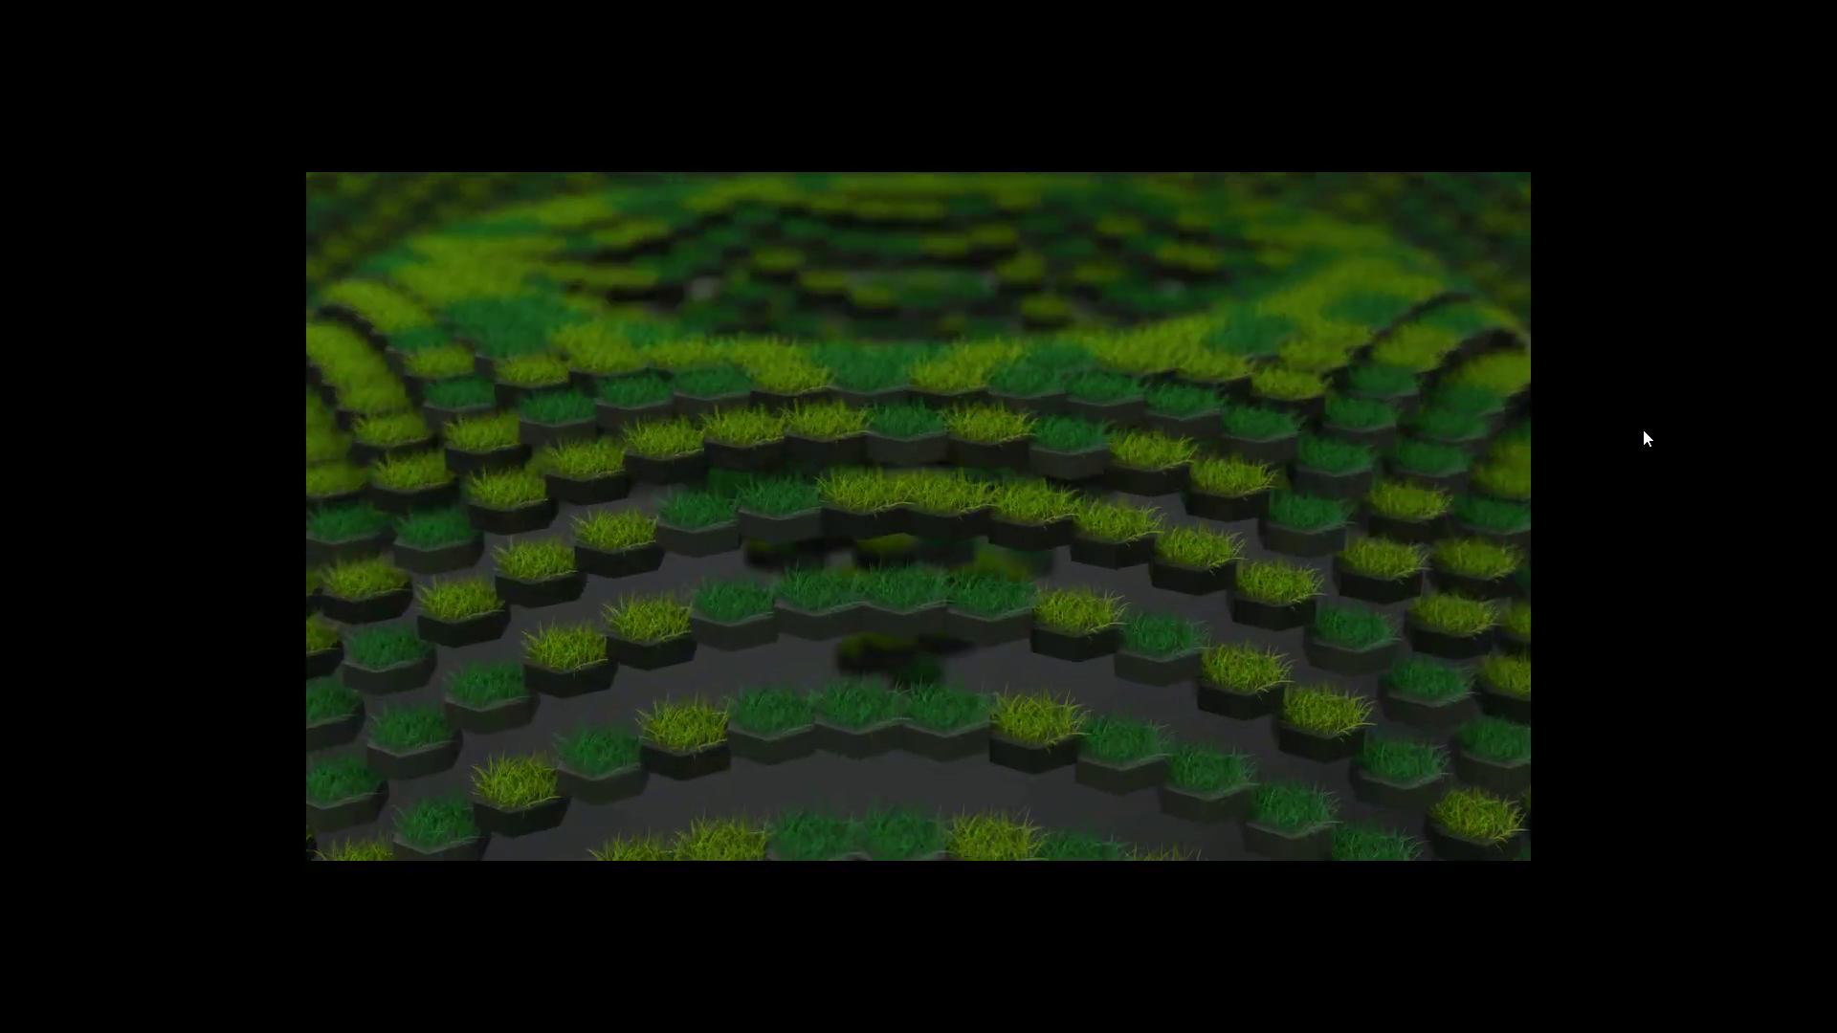
Step: Play the animation through the camera1 view and stop it
left_click_drag(842, 449, 854, 455, "alt")
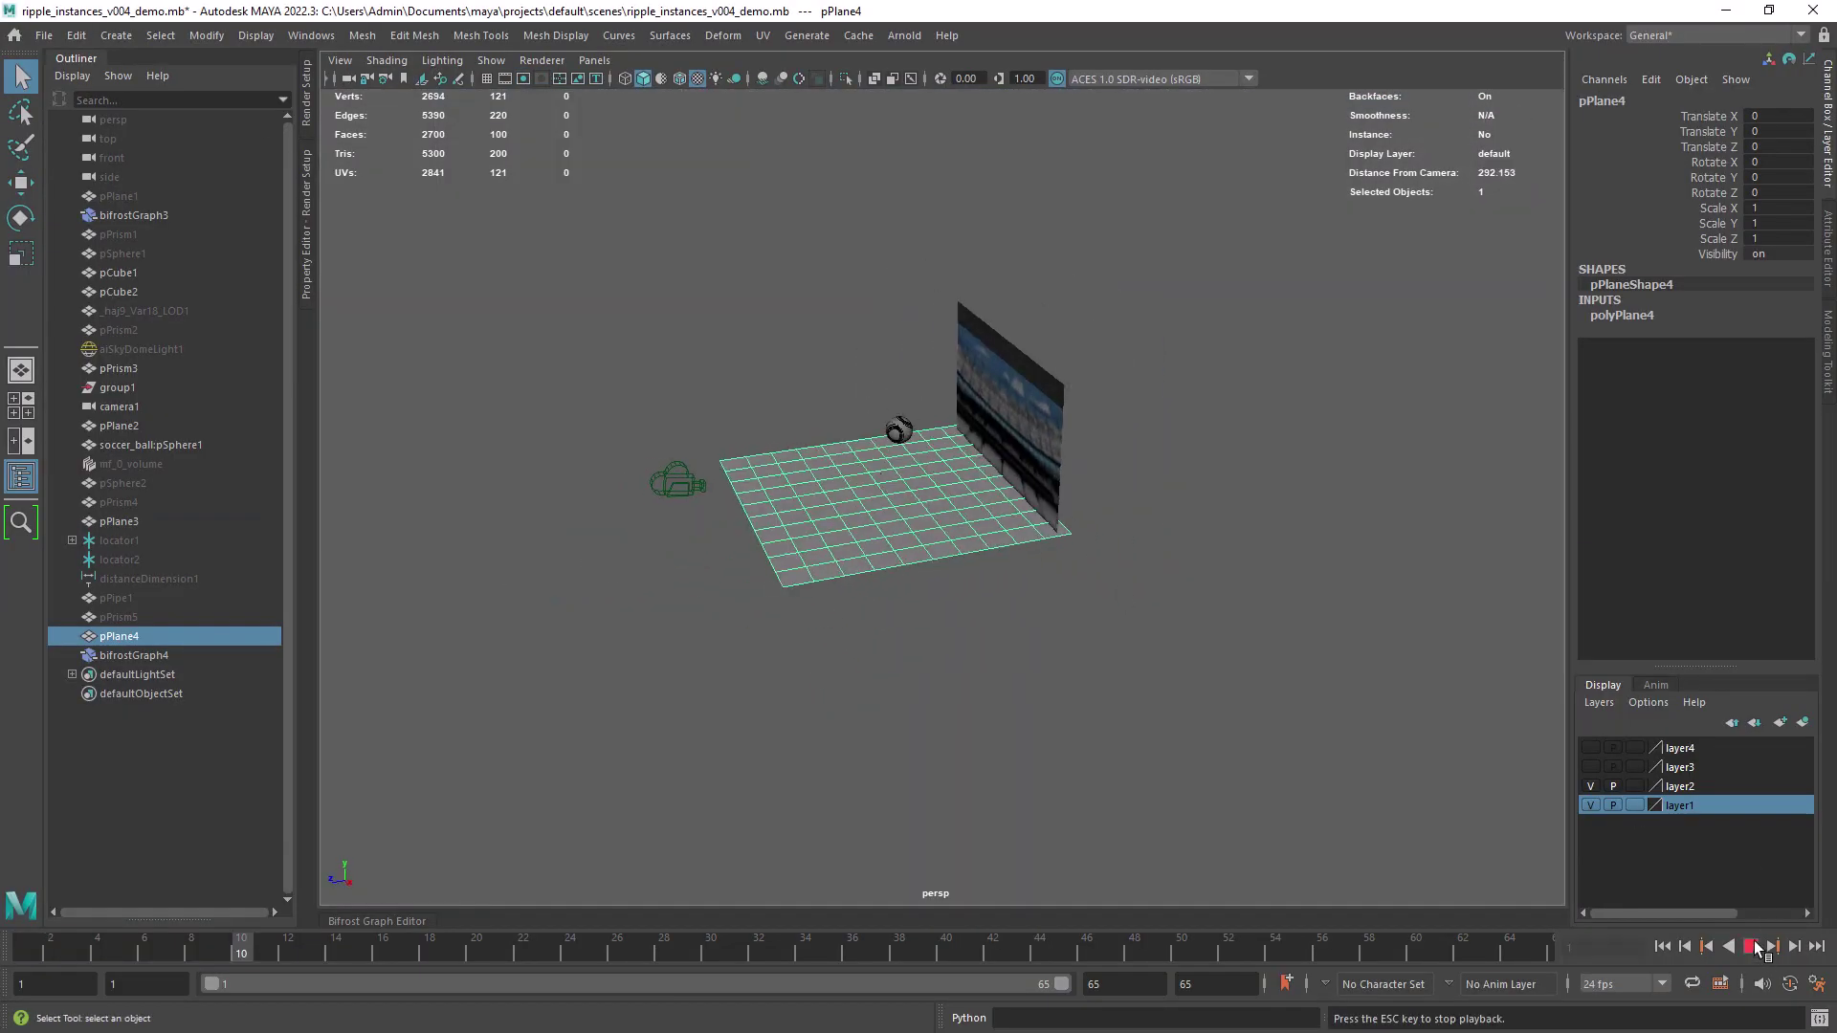
left_click(383, 95)
left_click(1747, 945)
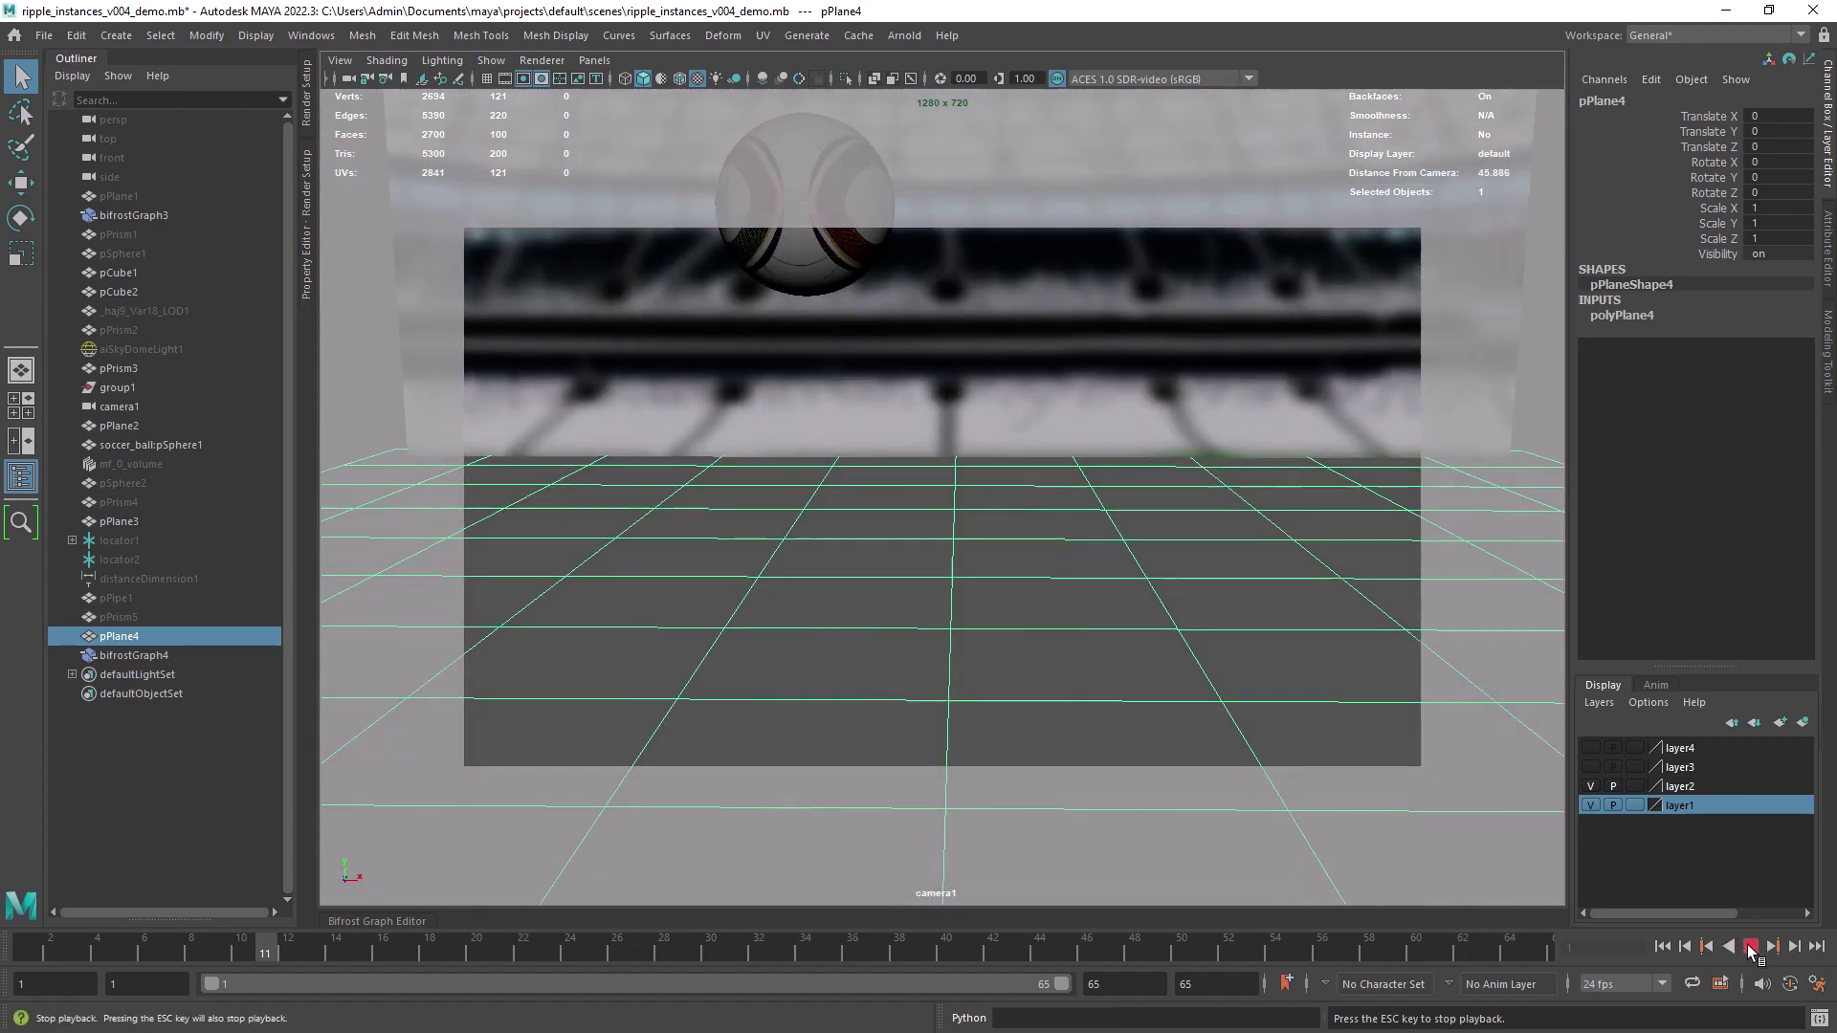
left_click(1749, 947)
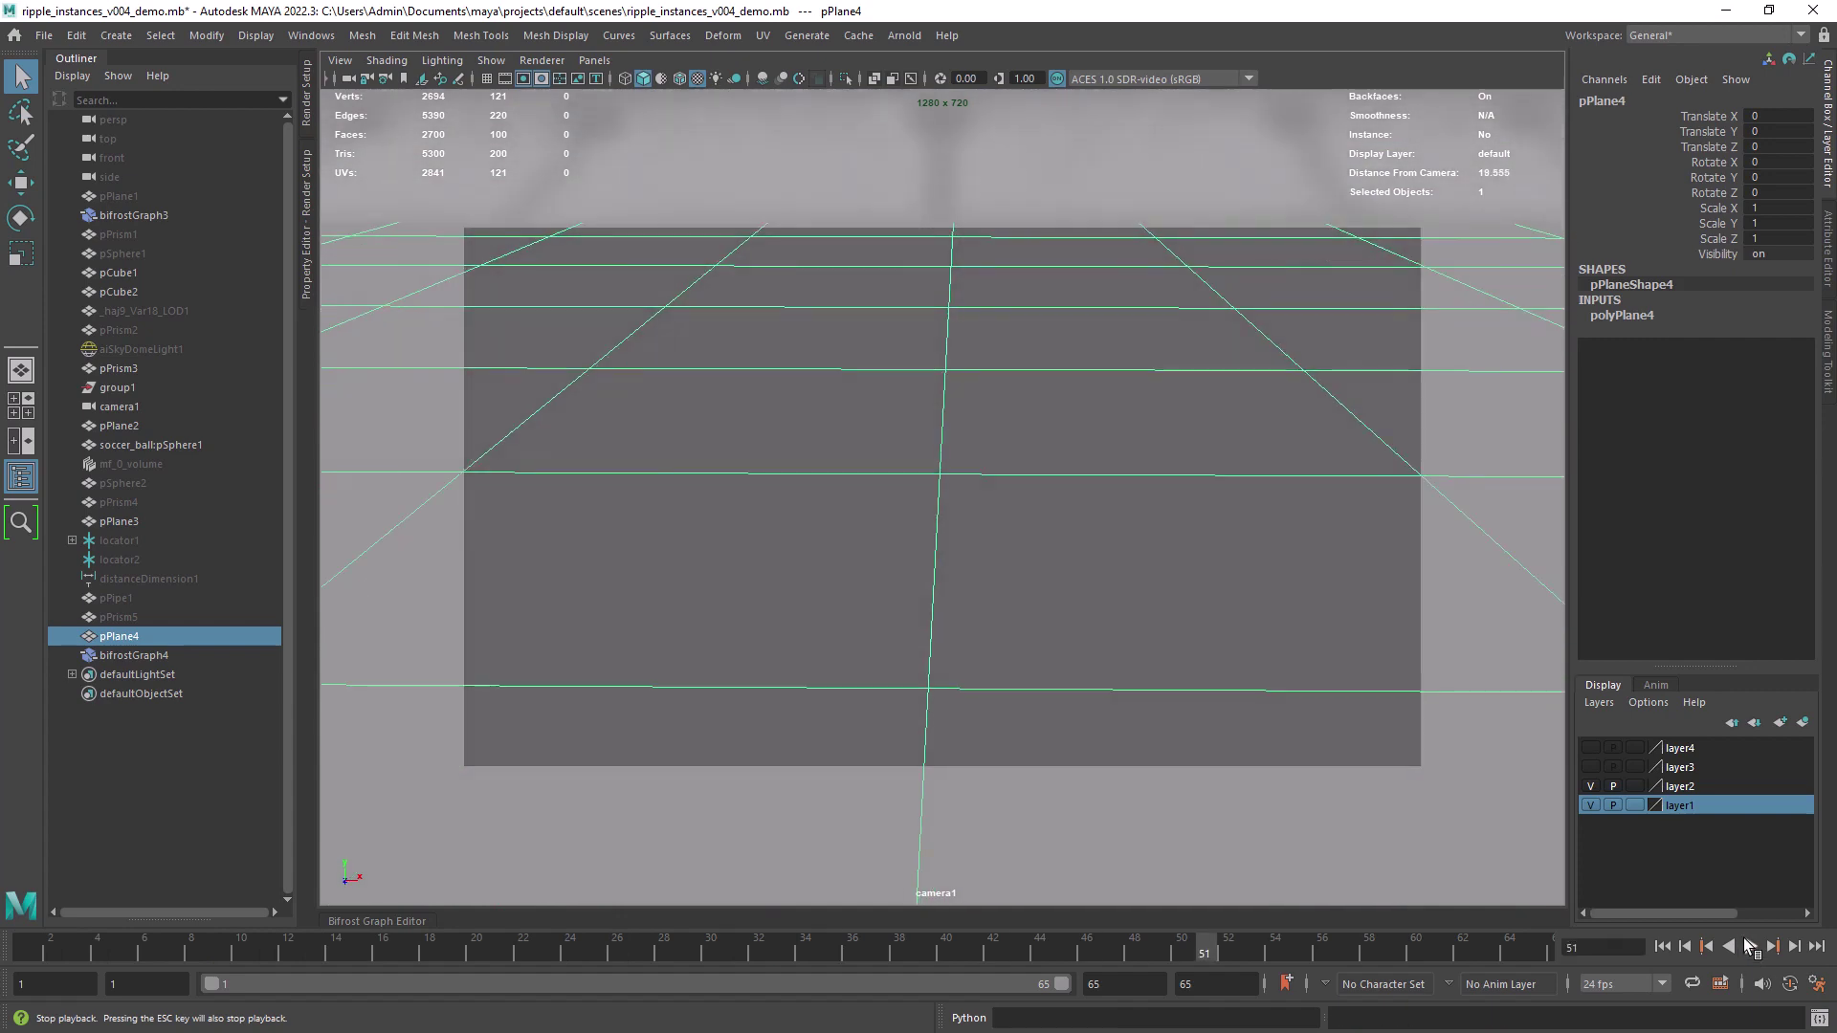
Step: Expand the Bifrost Graph Editor below the viewport and bring the pPlane4 mesh into bifrostGraphShape4
key("space")
key("space")
left_click_drag(408, 909, 411, 502)
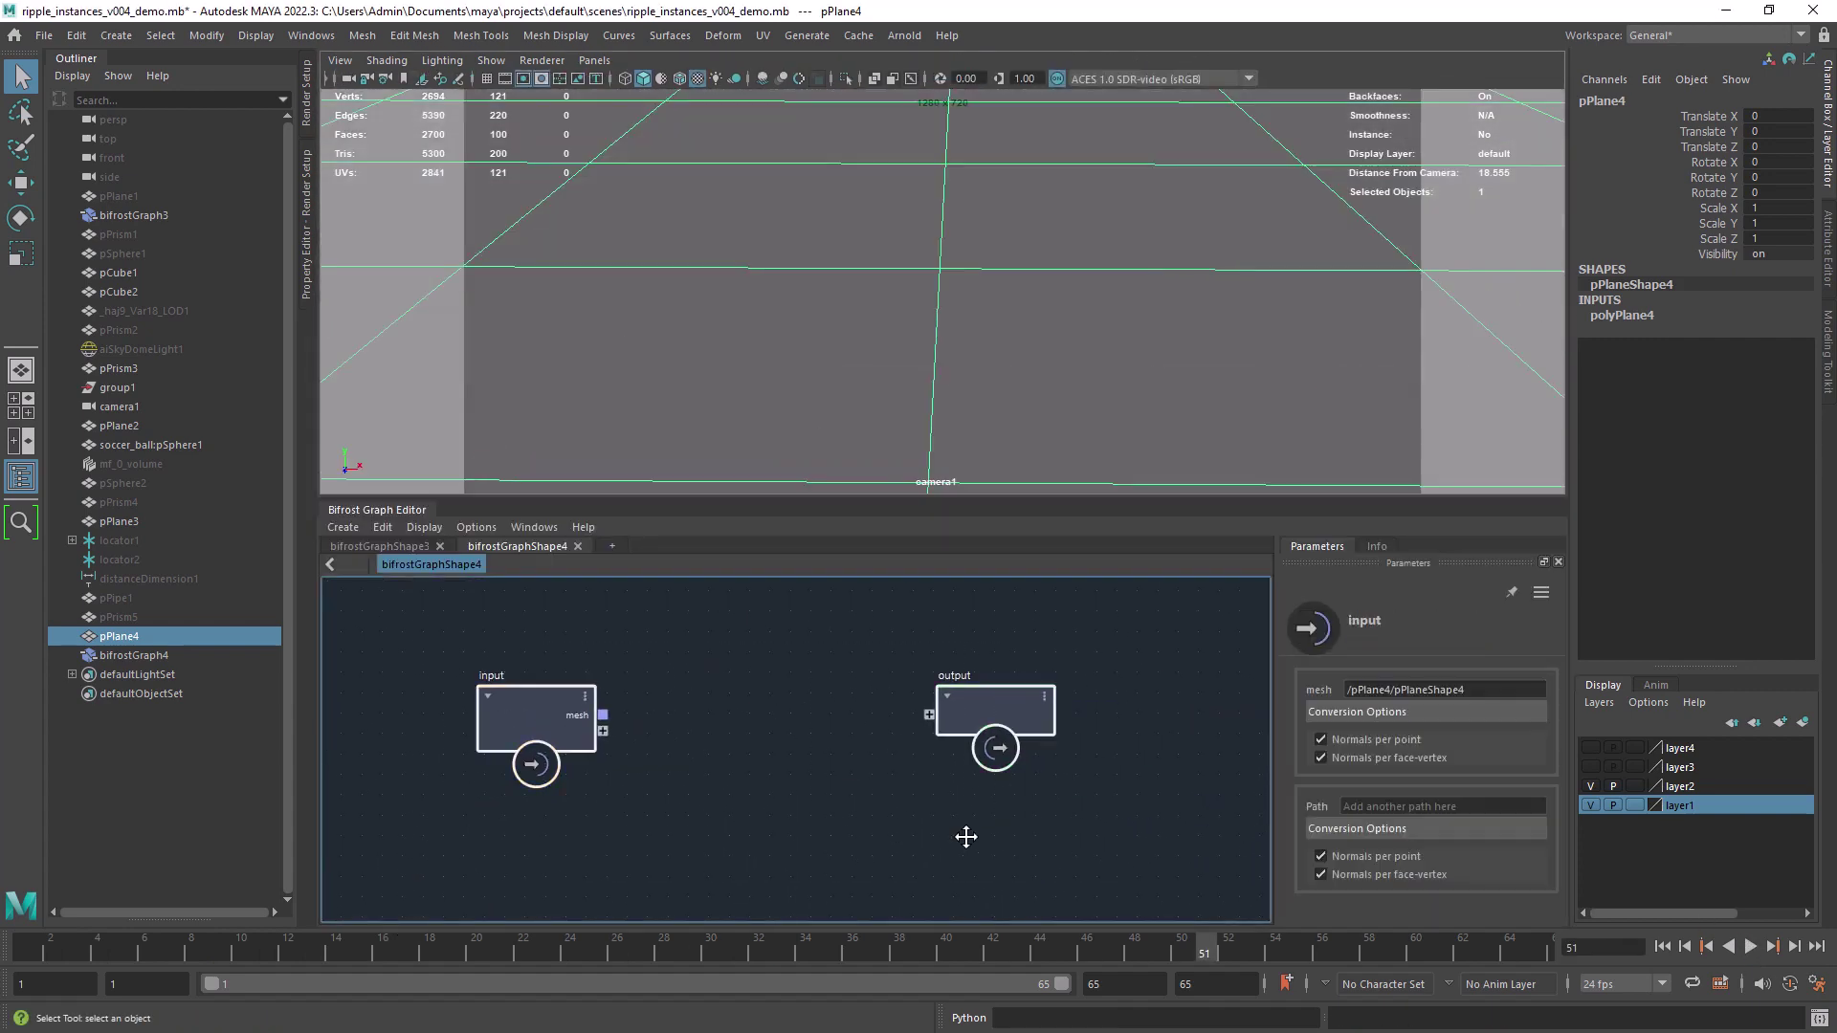
left_click_drag(196, 644, 607, 686)
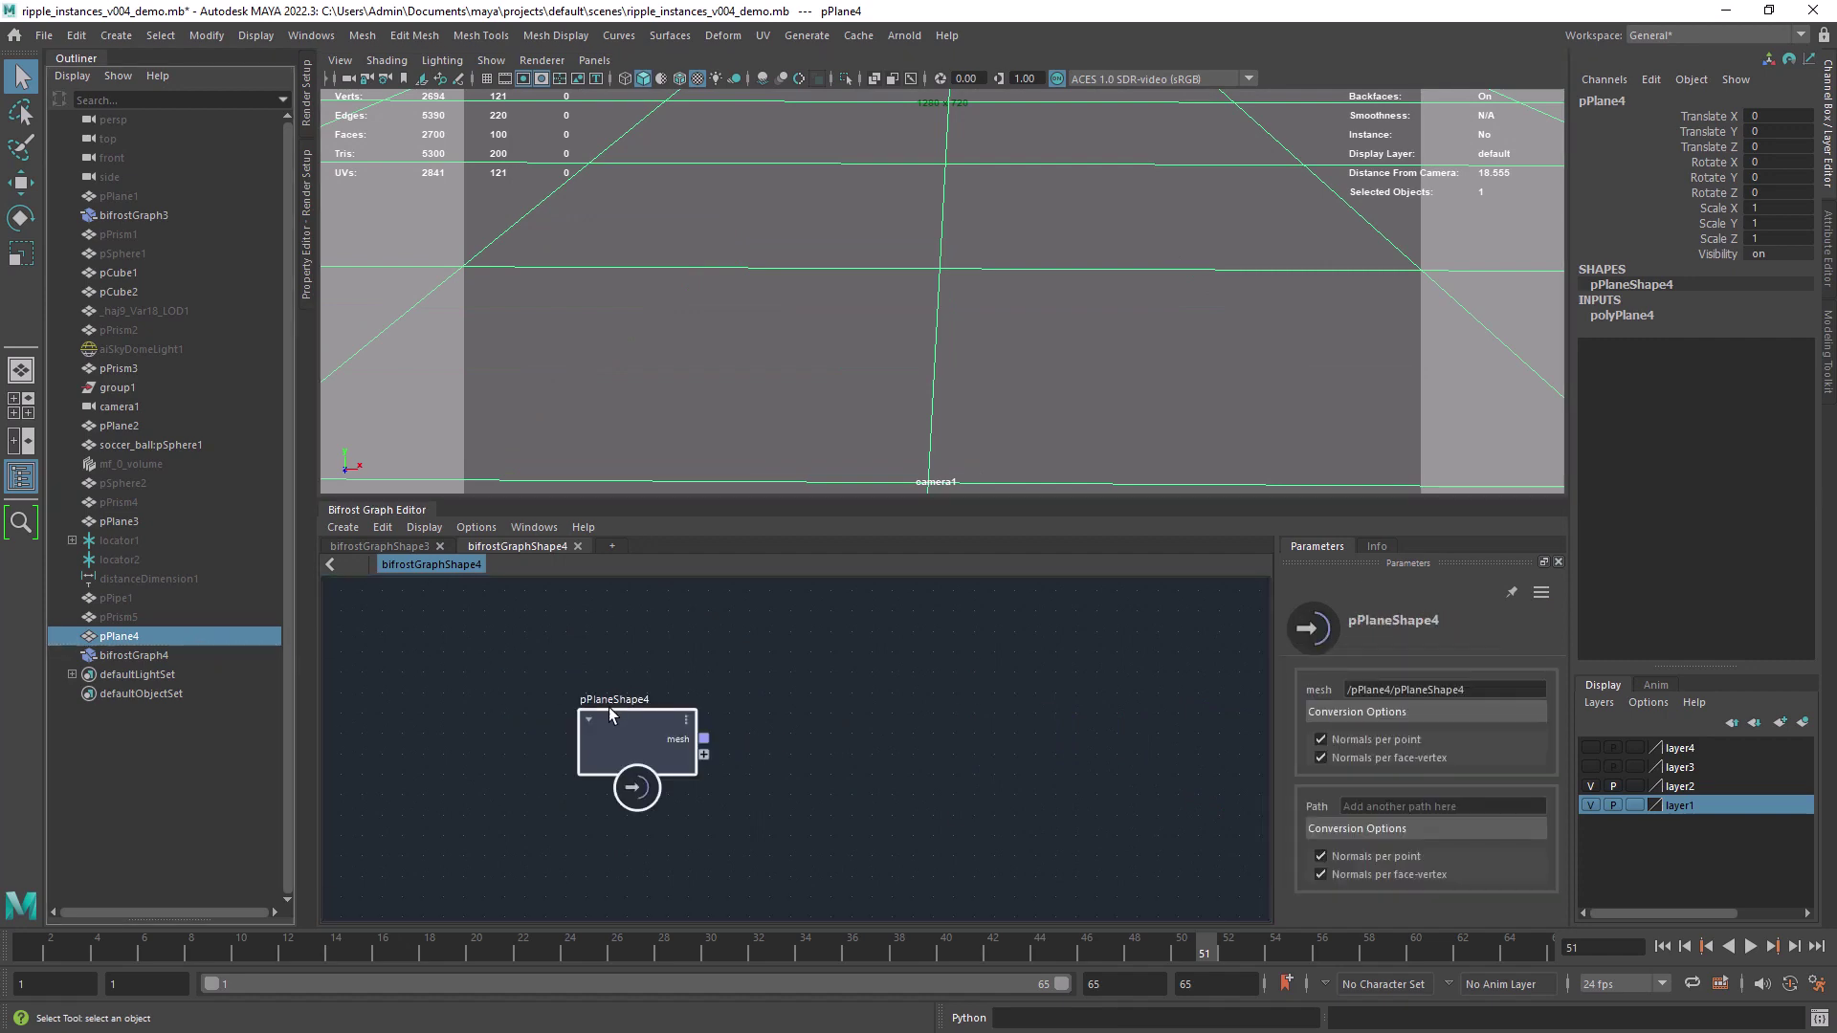
Step: Hide the Channel Box and the Outliner, and enlarge the graph editor
left_click(1825, 125)
left_click(21, 475)
left_click_drag(676, 498, 676, 303)
scroll(216, 574, "up", 3)
Step: Connect the plane mesh to the pass node and feed its output into a new get_point_position node
left_click_drag(603, 656, 414, 580)
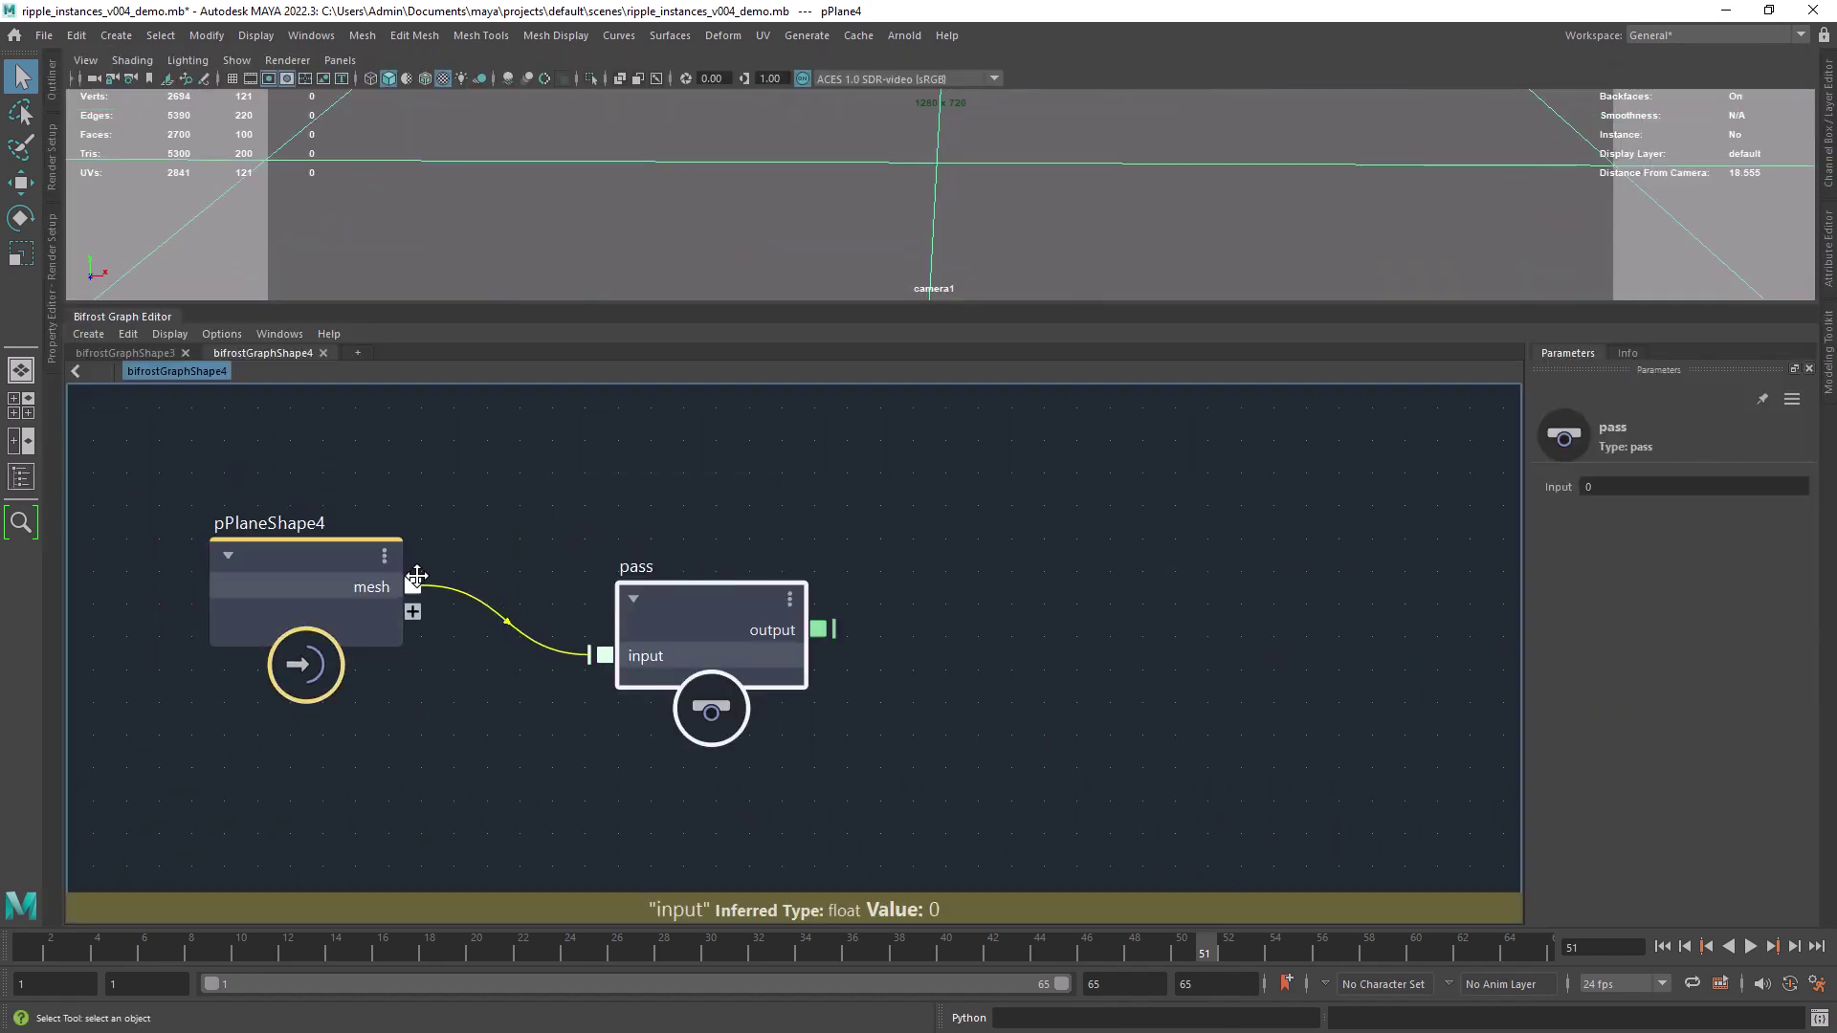
key("Tab")
type("get_po")
left_click(762, 669)
left_click_drag(649, 592, 852, 617)
Step: Add a value node to the graph and change its type to float3
key("Tab")
type("value")
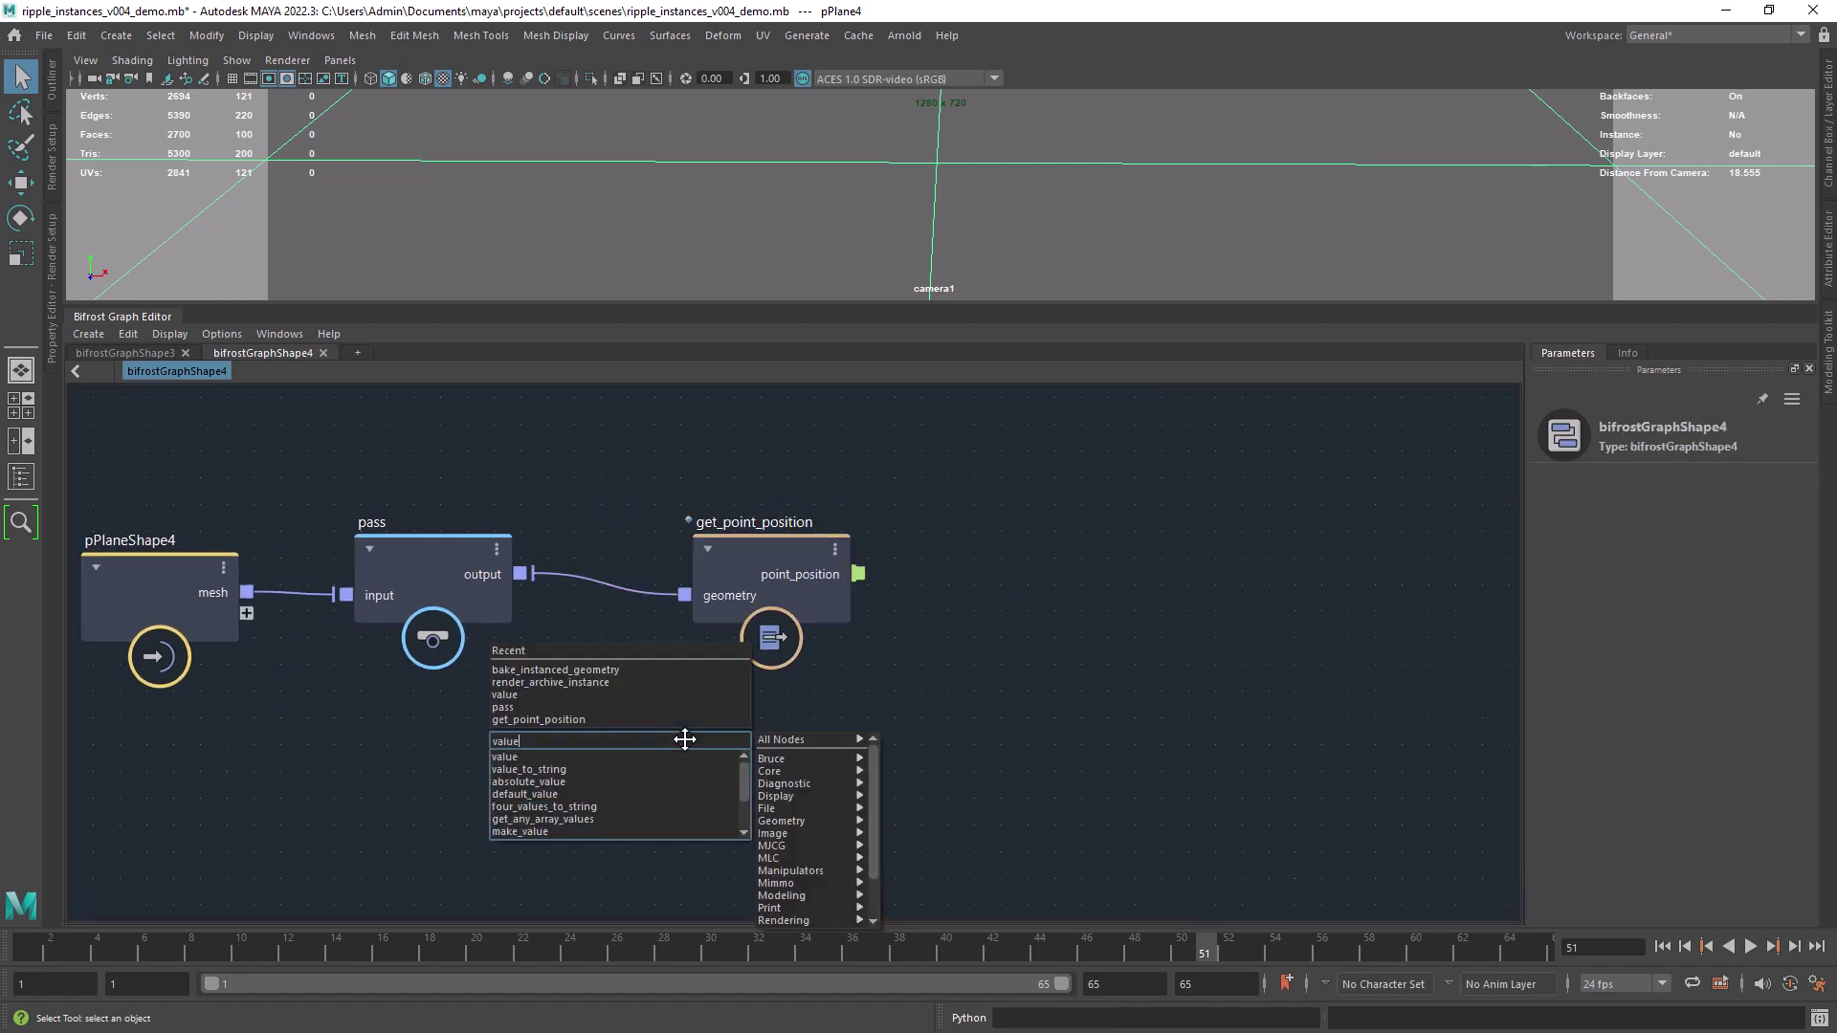
key("Return")
left_click(1783, 485)
left_click(837, 373)
left_click(966, 676)
Step: Add a distance_between_vectors node, with the point positions as first input and the float3 value as second
left_click(878, 701)
type("dista")
key("Return")
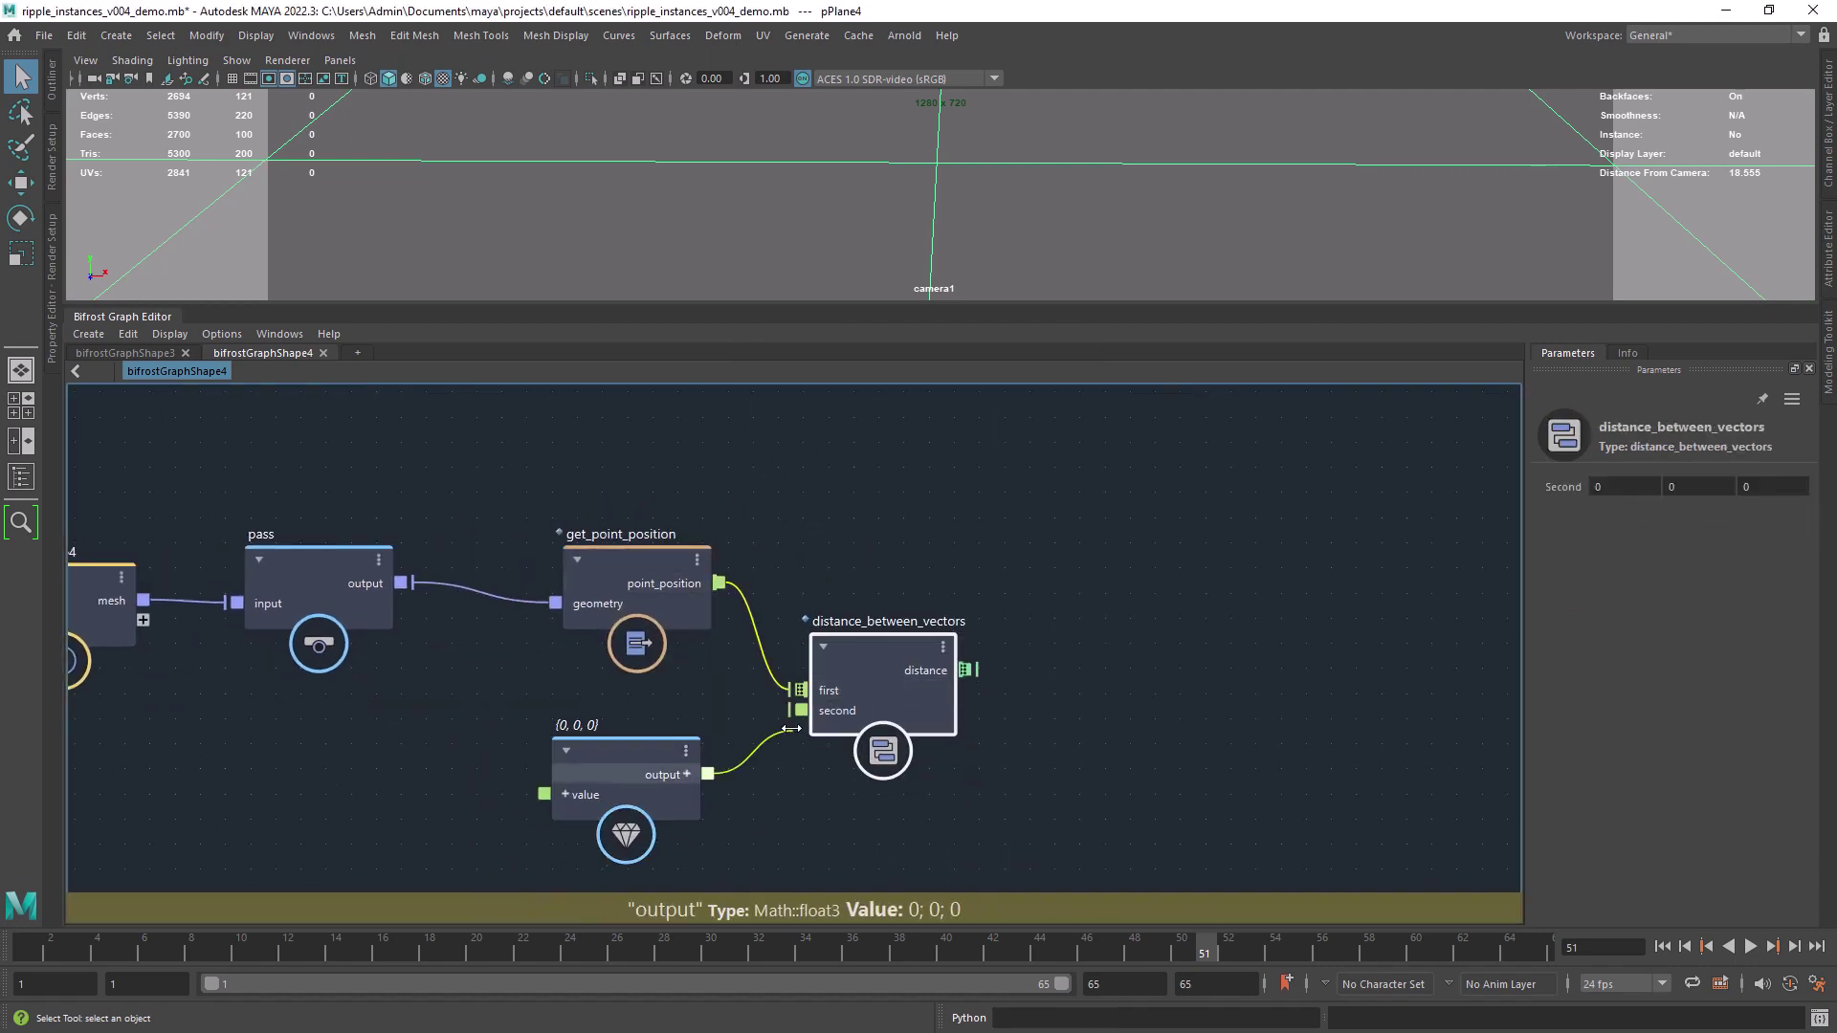
right_click_drag(844, 720, 909, 570, "alt")
key("ctrl+s")
Step: Add a time node below the distance branch and connect its seconds output to a new one_minus node
middle_click_drag(765, 819, 802, 678, "alt")
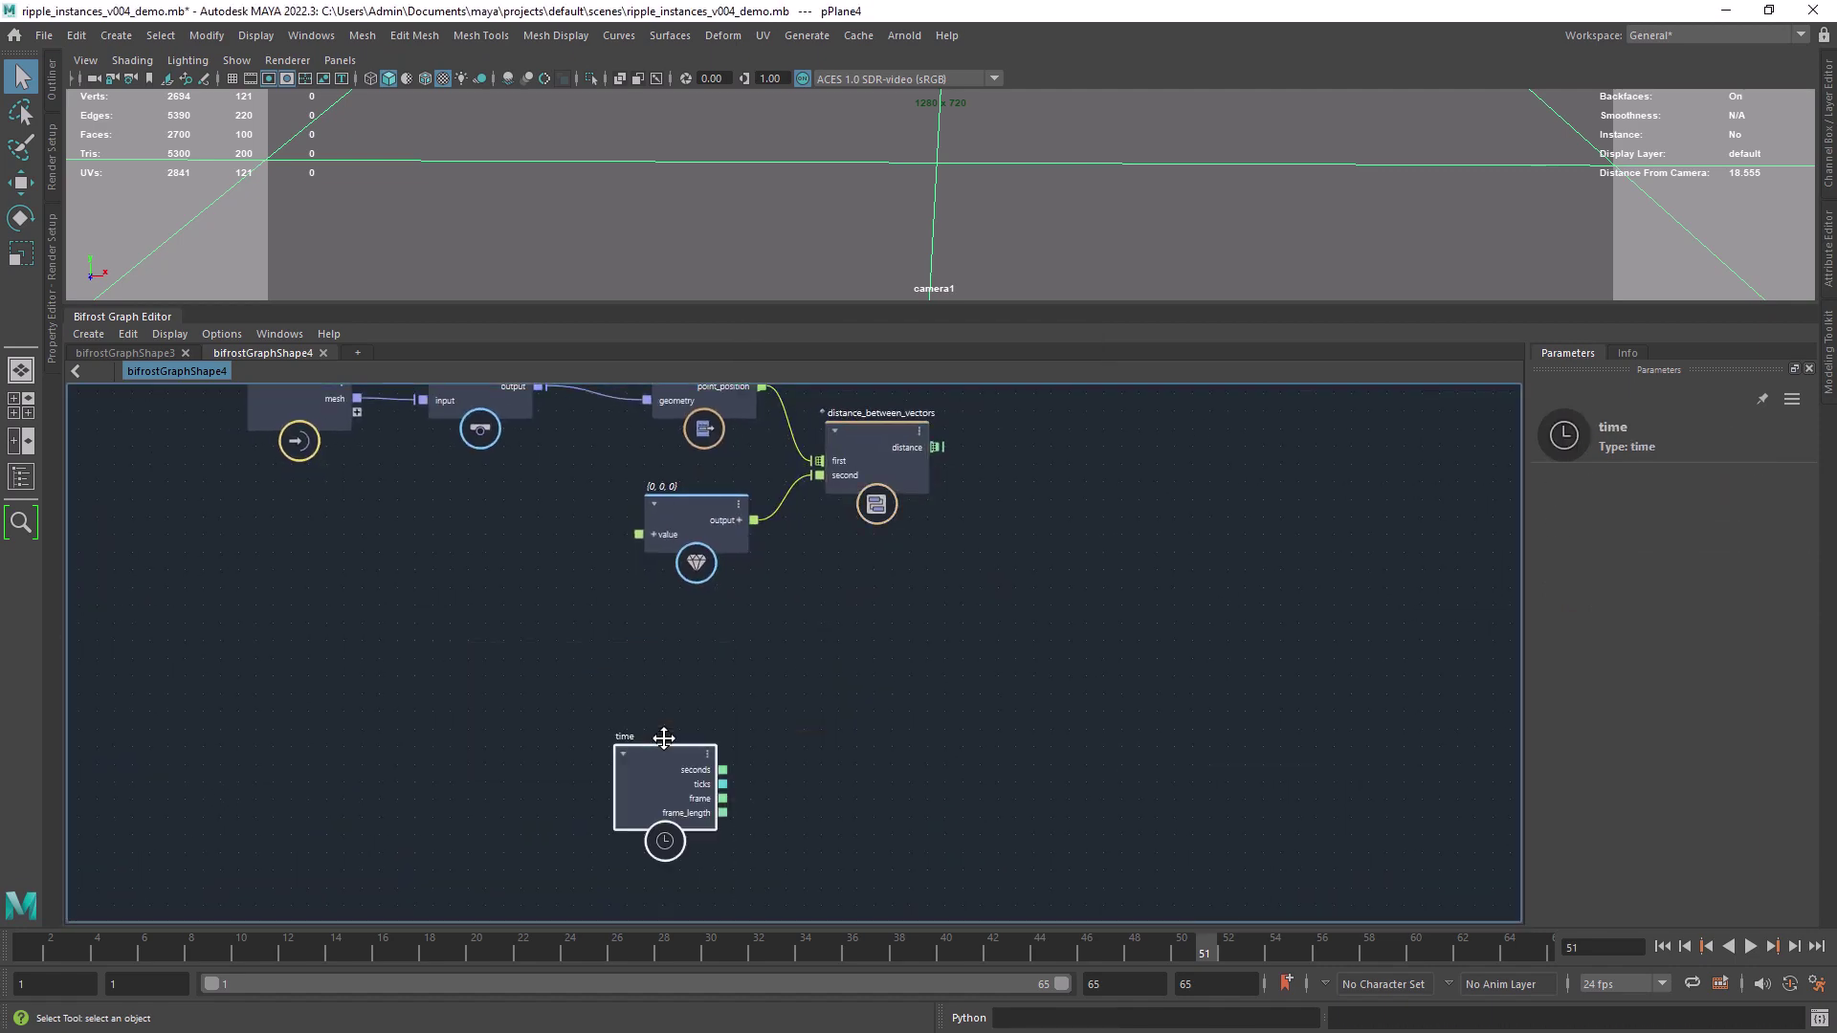
left_click_drag(664, 738, 637, 695)
key("Tab")
type("ad")
key("Down")
key("Return")
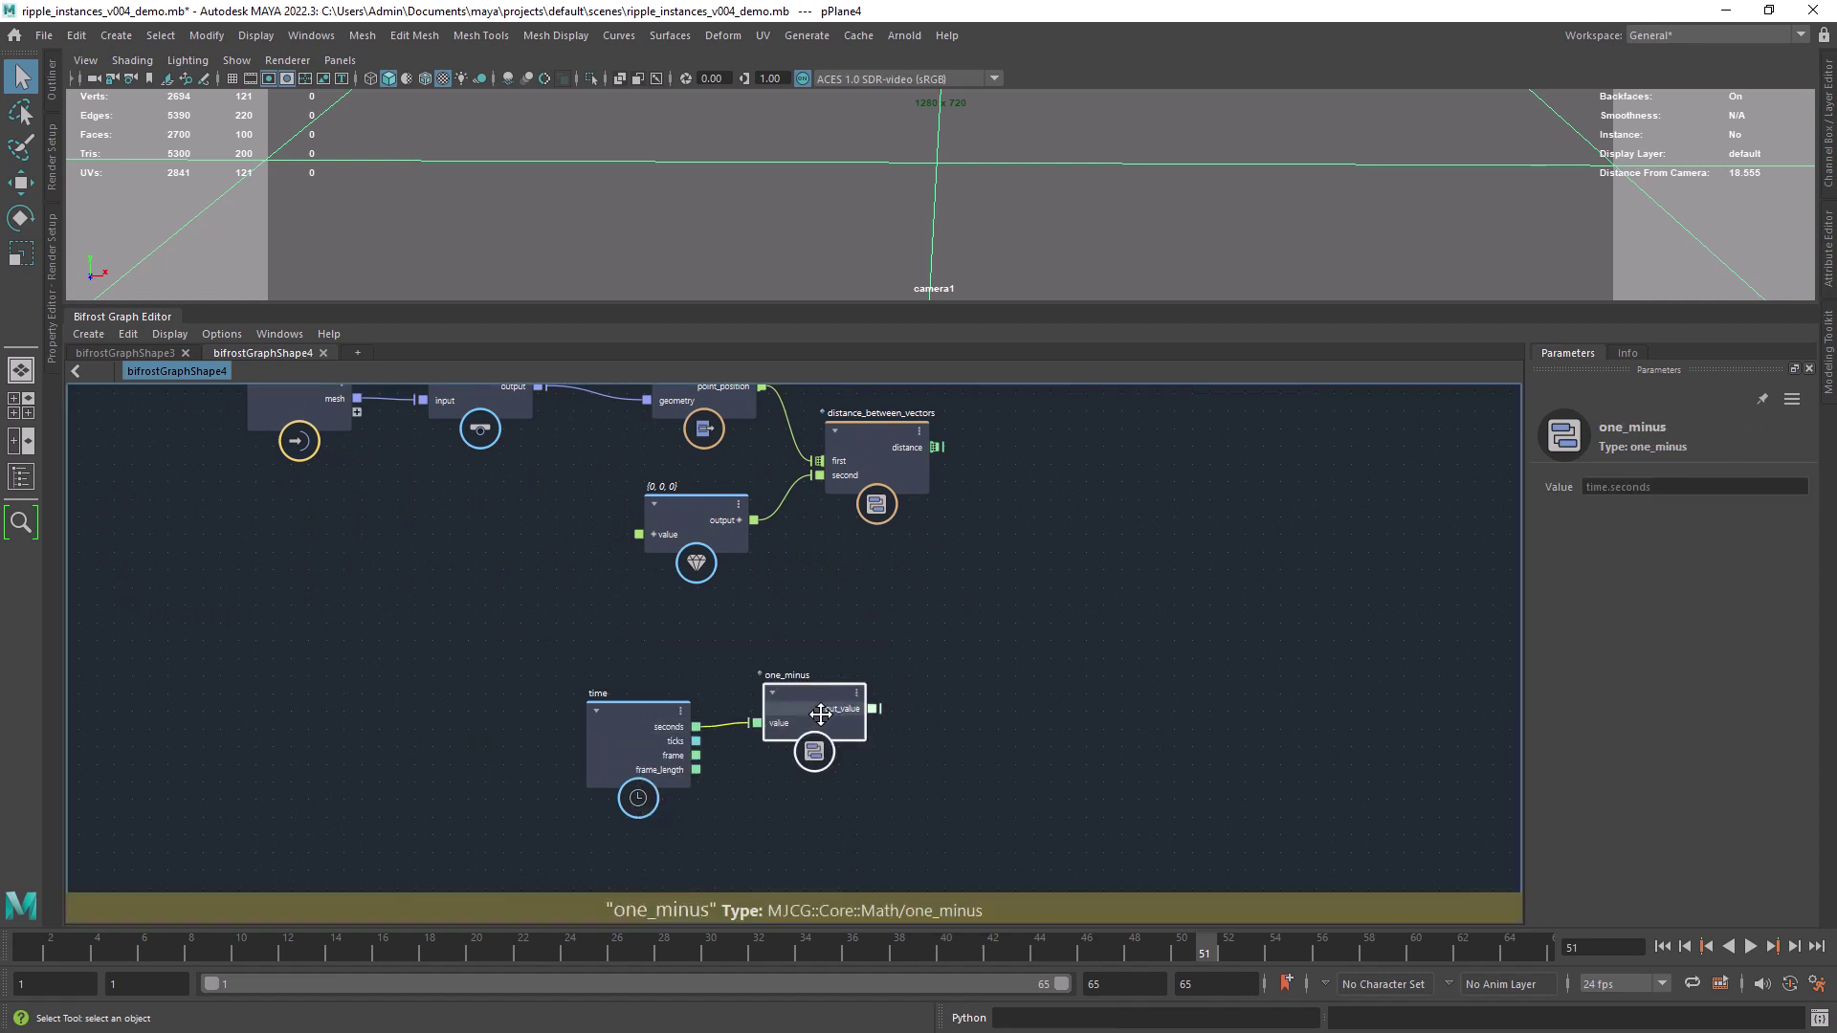
left_click_drag(820, 715, 844, 727)
Step: Add a multiply node after one_minus and name it multiply_SPEED
middle_click_drag(1054, 797, 974, 730, "alt")
key("Tab")
type("mul")
key("Return")
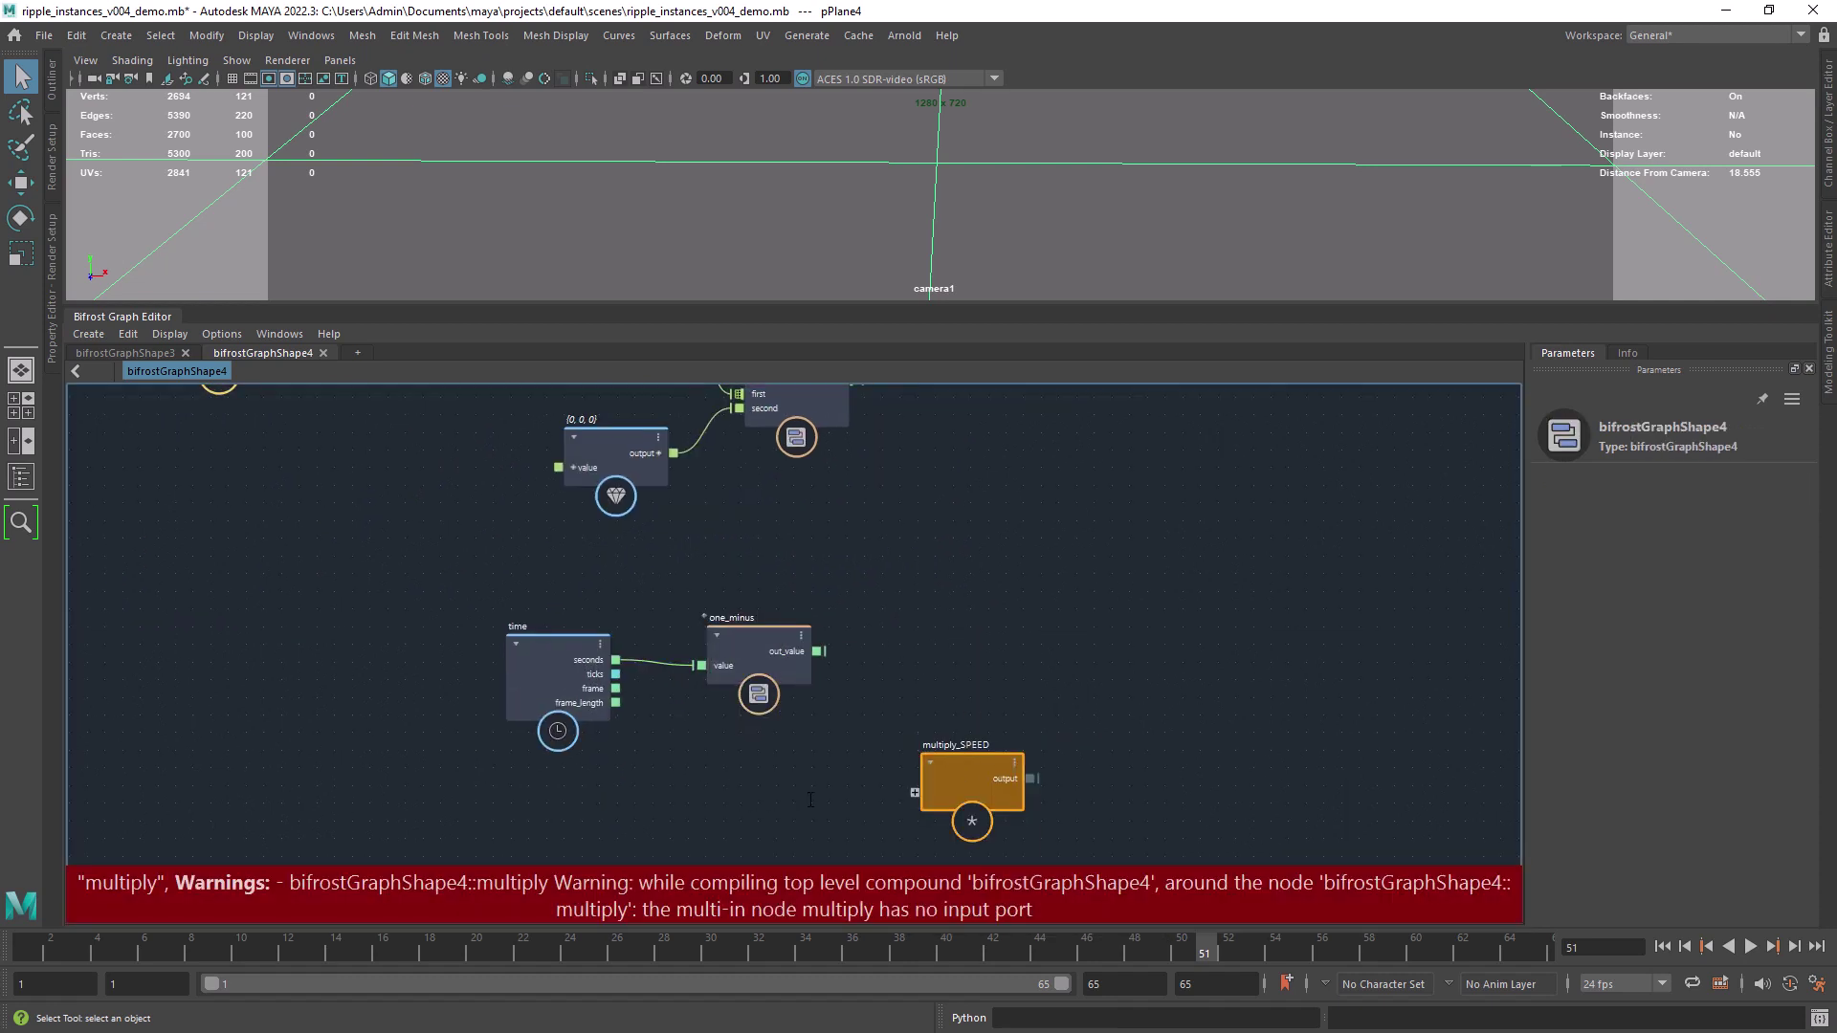
Step: Feed multiply_SPEED with the one_minus output and a new float value node set to 1
key("Tab")
type("float")
key("Return")
double_click(1644, 541)
type("1")
key("Return")
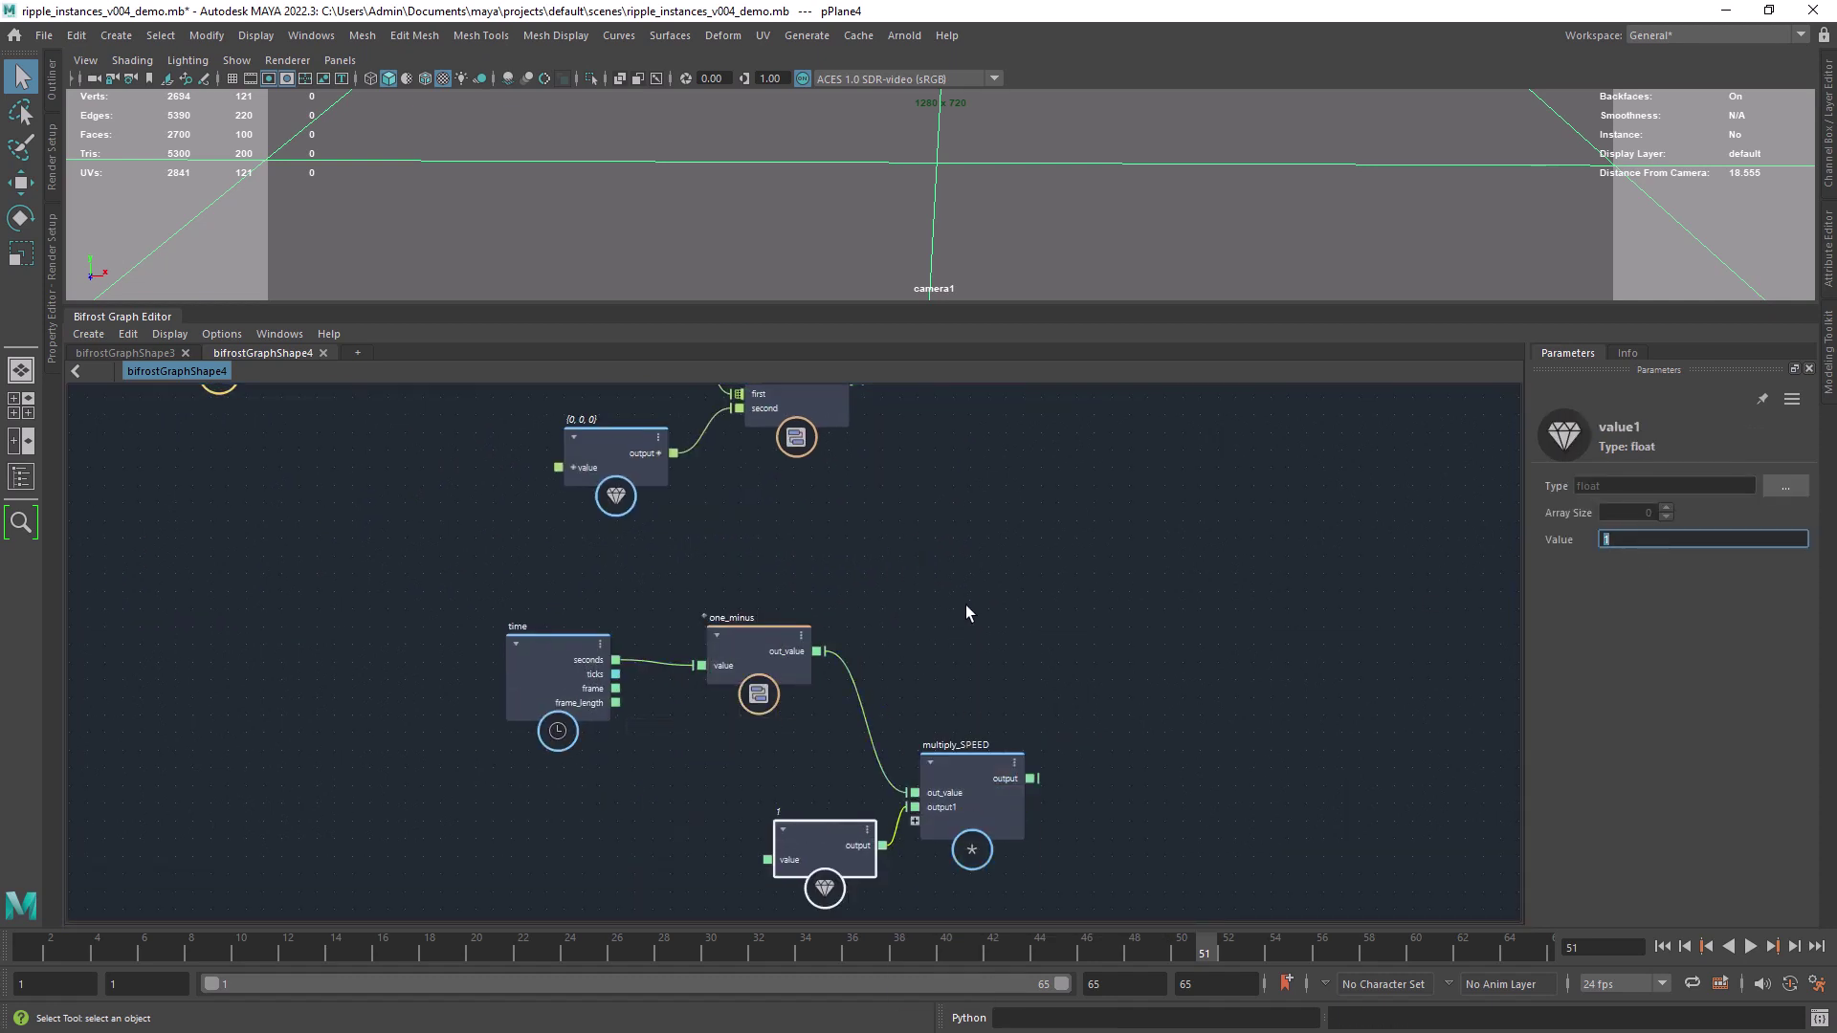
Step: Combine the distance output and the multiply_SPEED output in an add node
left_click_drag(967, 604, 574, 861)
scroll(1158, 593, "down", 1)
middle_click_drag(1158, 593, 956, 632, "alt")
left_click_drag(959, 528, 958, 525)
left_click_drag(777, 530, 982, 553)
middle_click_drag(1230, 579, 926, 624, "alt")
Step: Add a second multiply node and connect the add node's output to it
left_click(926, 624)
key("Tab")
type("mu")
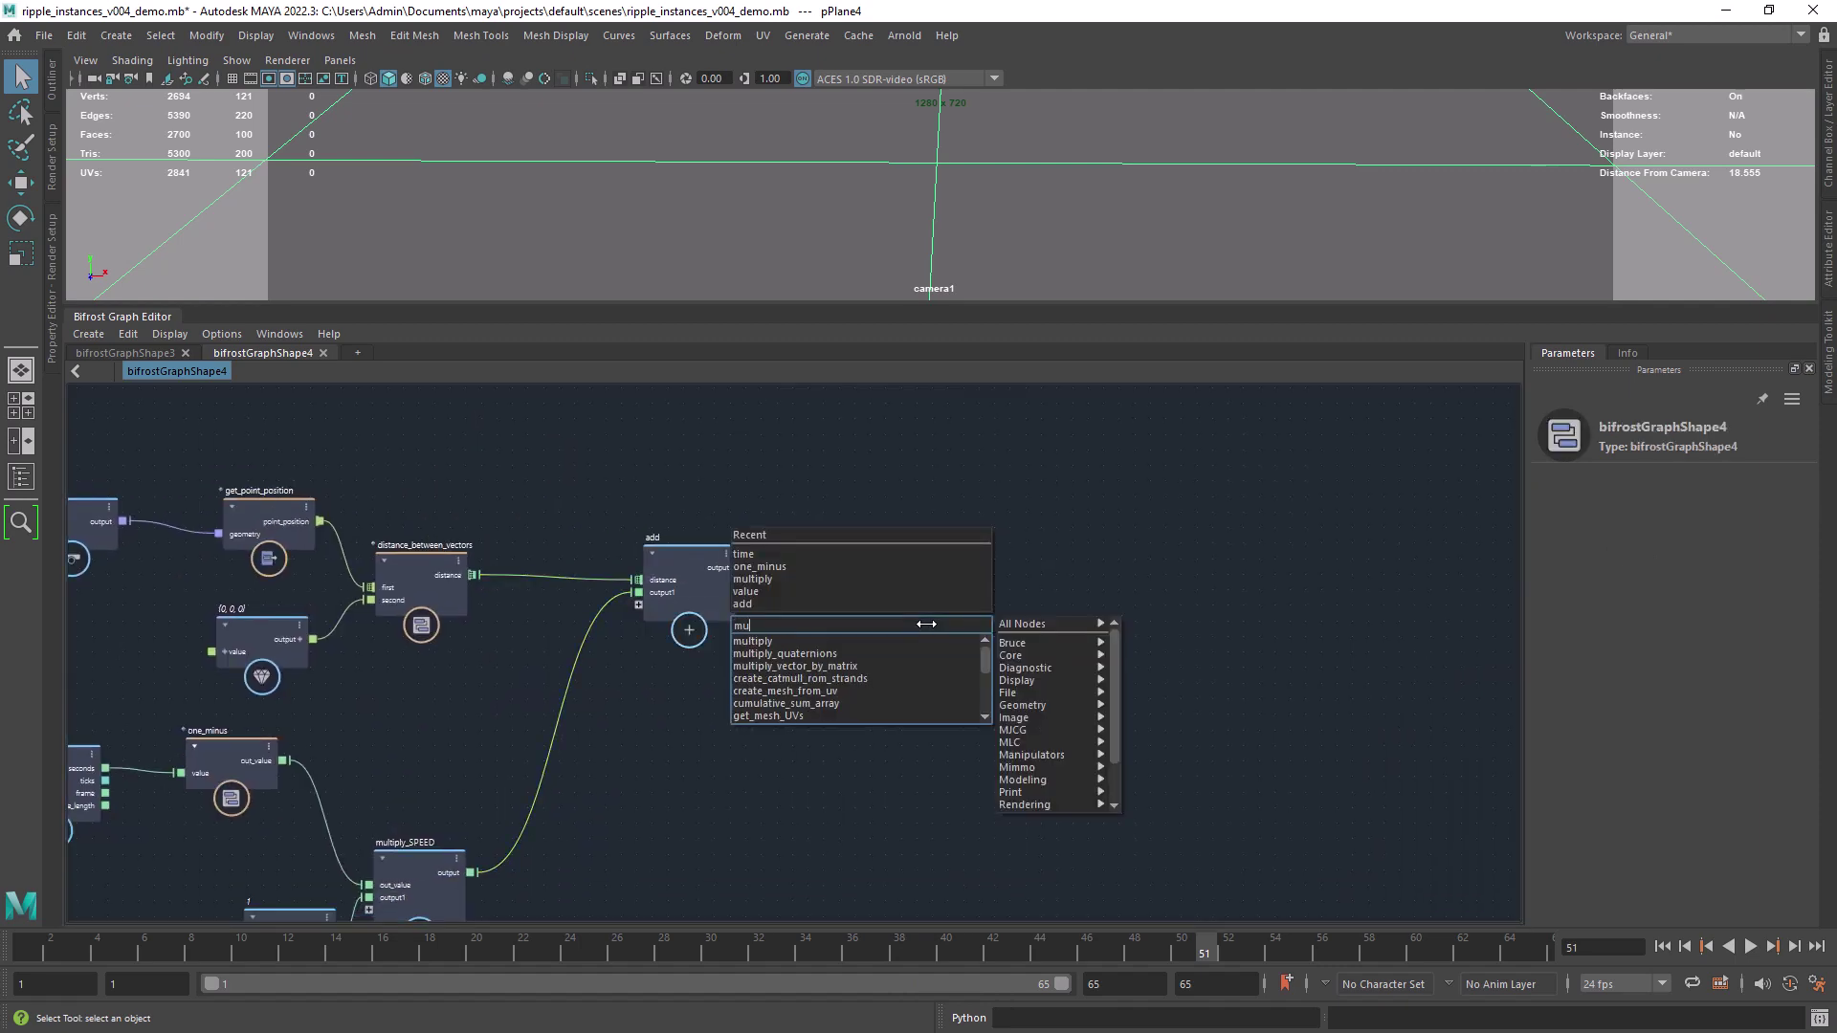
left_click_drag(881, 633, 741, 567)
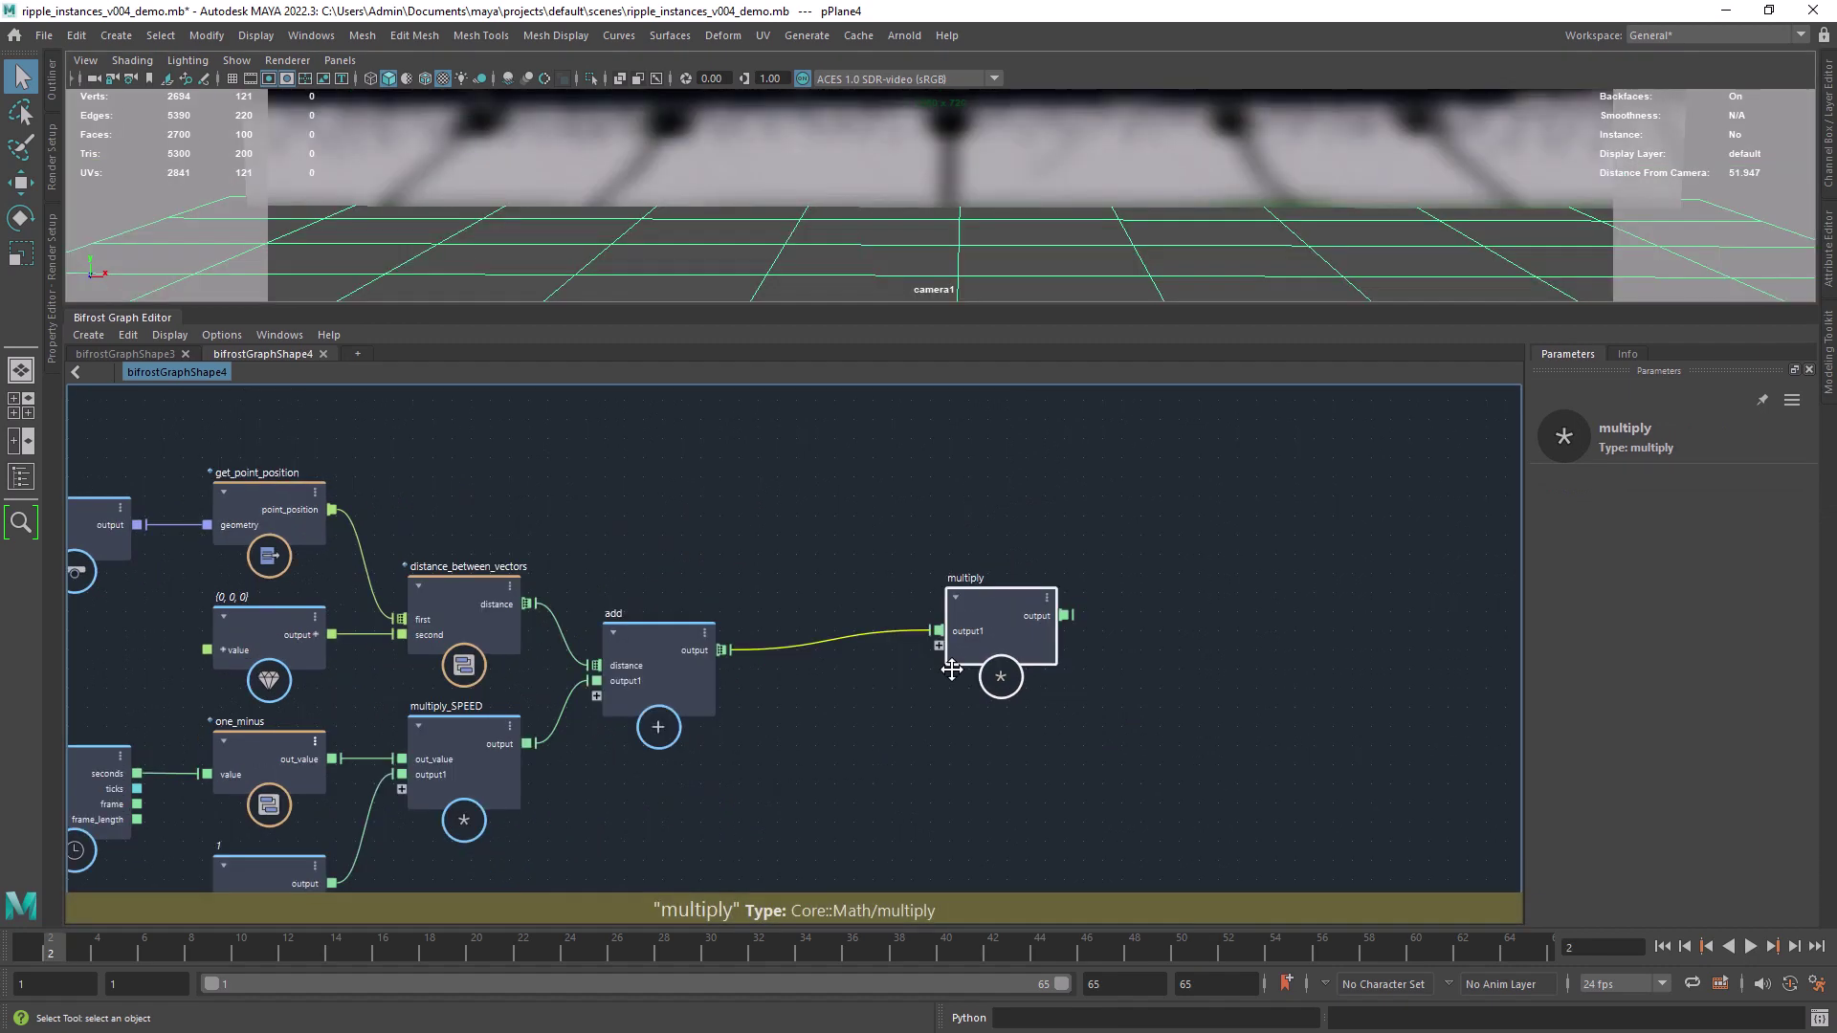
Step: Add a float value node set to 1 and connect it as the second multiply node's other input
key("Tab")
left_click(806, 752)
left_click_drag(807, 753, 827, 822)
middle_click_drag(826, 821, 718, 793, "alt")
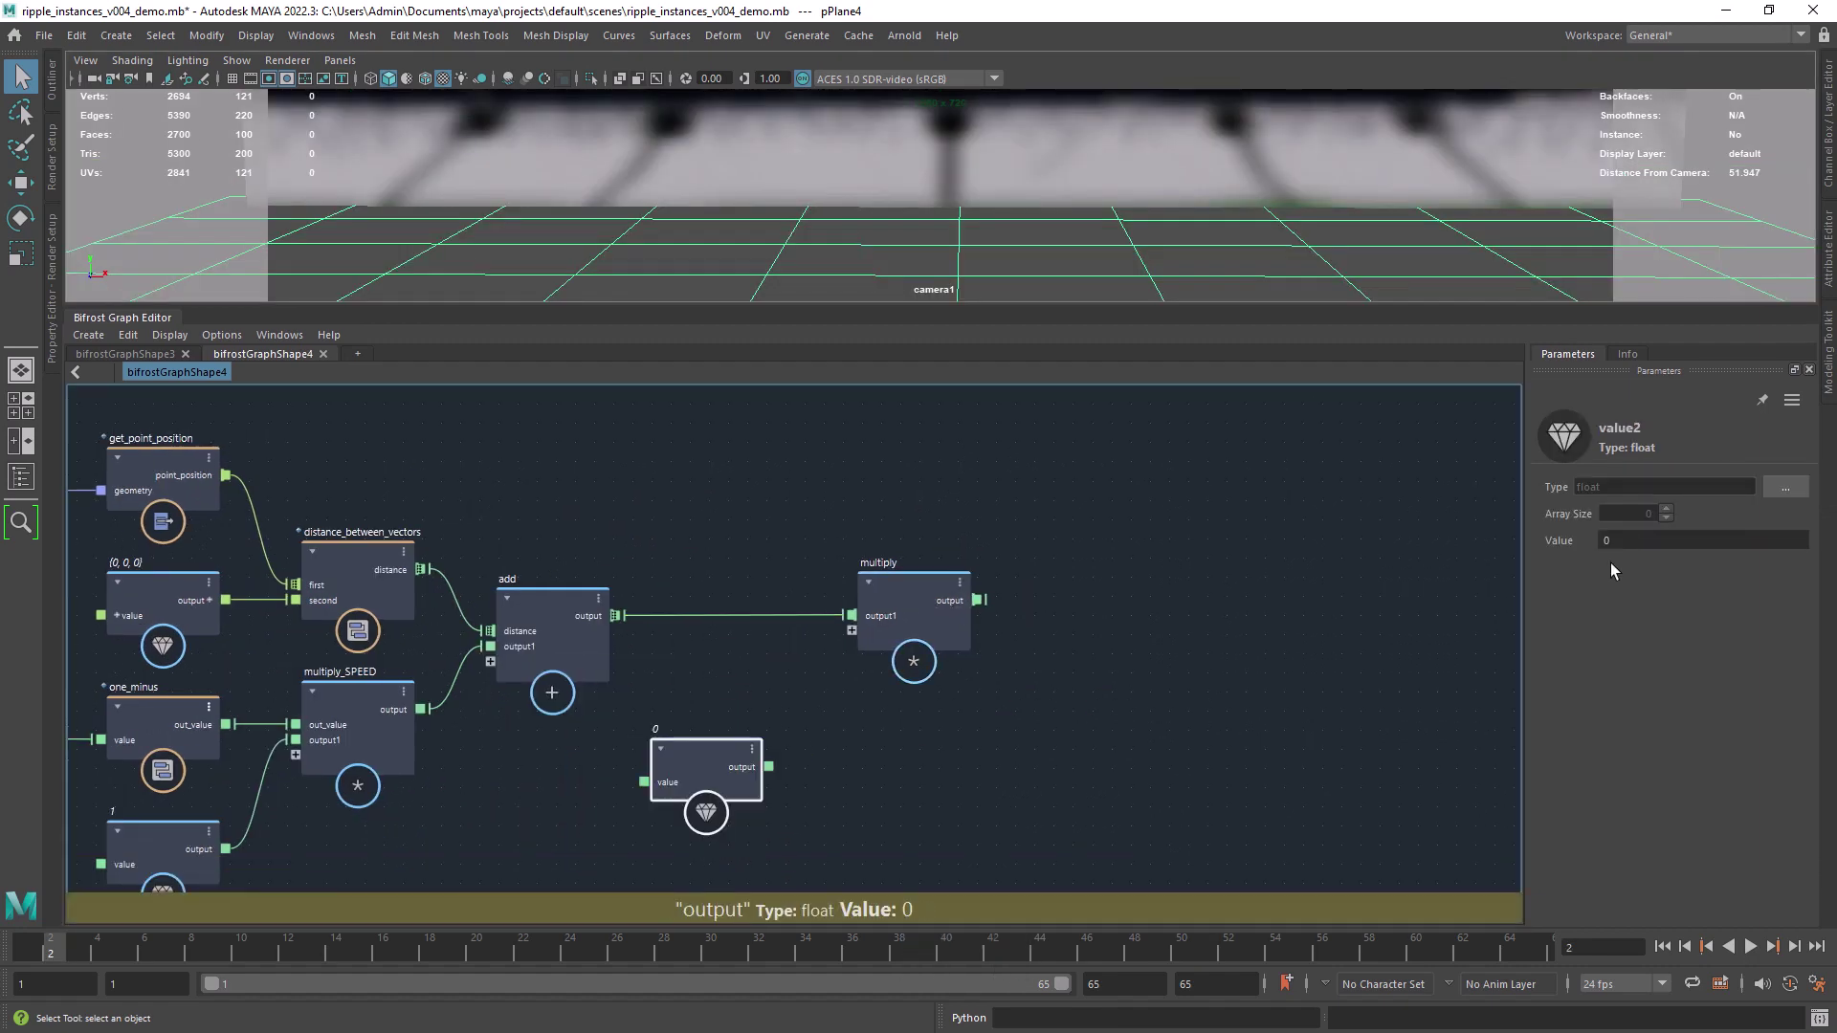
double_click(1632, 545)
type("1")
right_click_drag(577, 781, 834, 762, "alt")
scroll(823, 705, "down", 4)
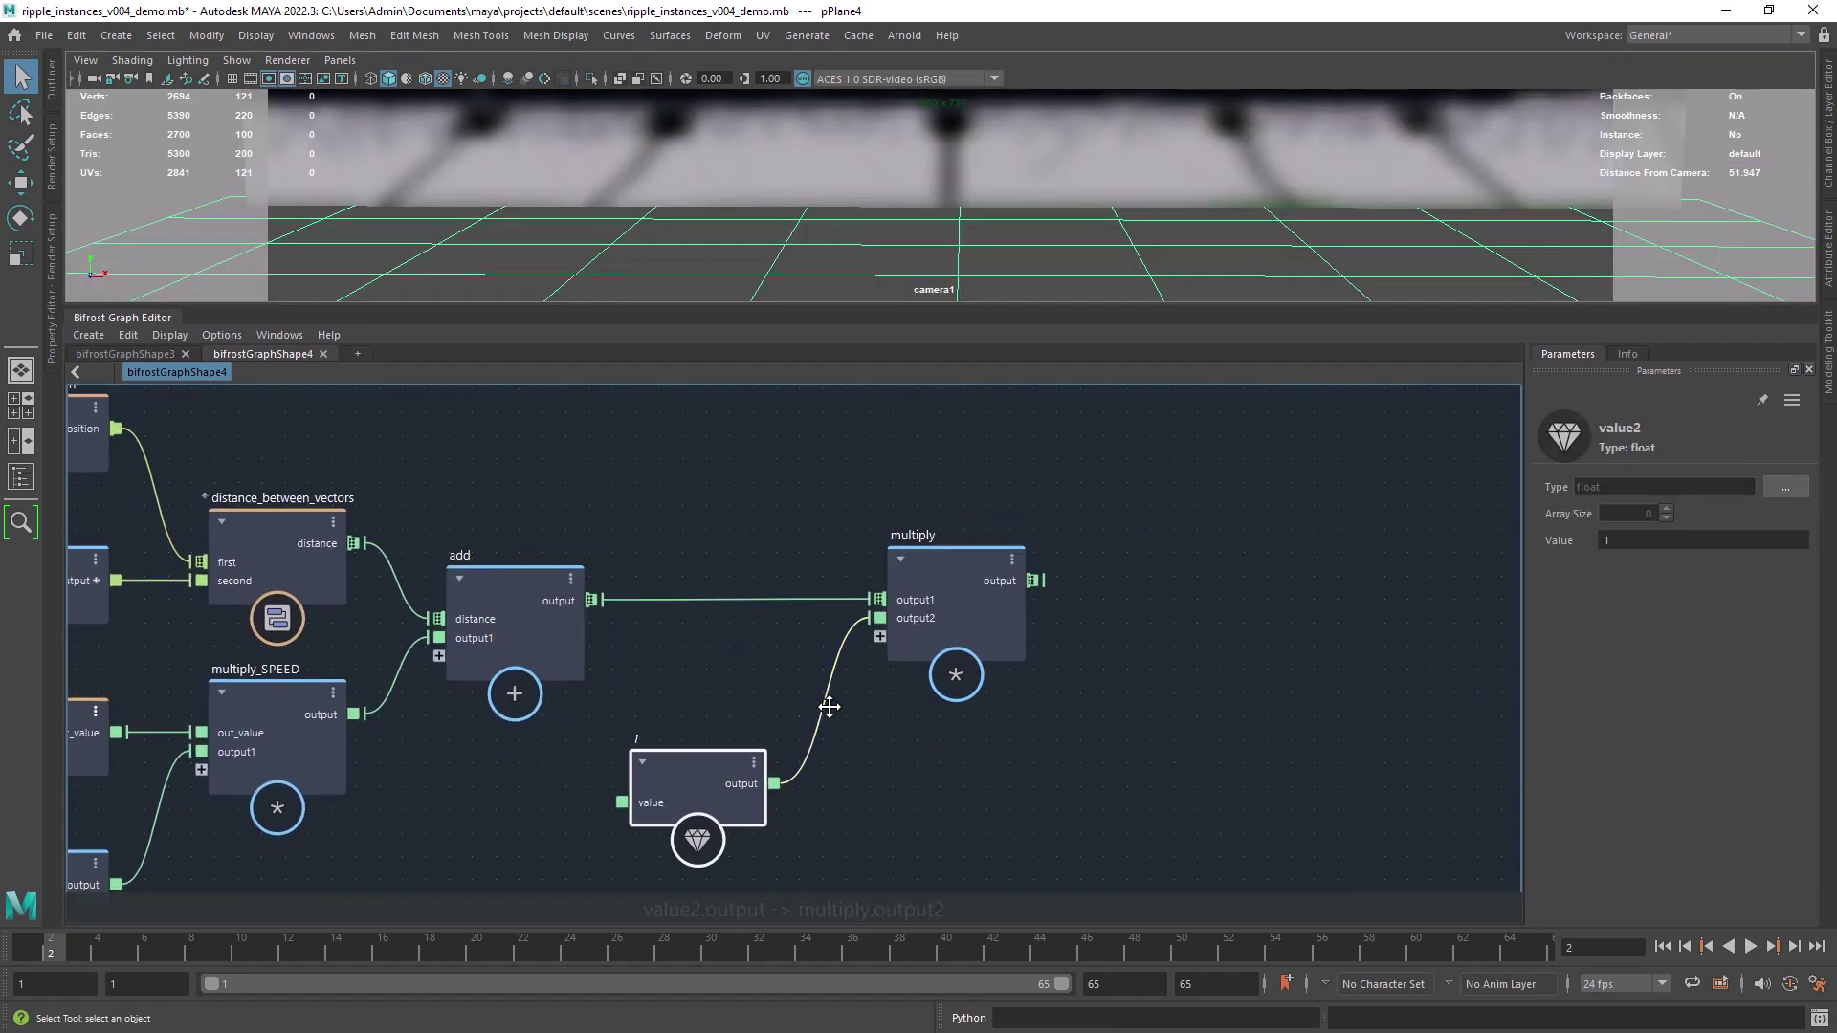
Step: Add a cos node and connect the second multiply node's output to its value
key("Tab")
type("cos")
left_click_drag(898, 724, 847, 626)
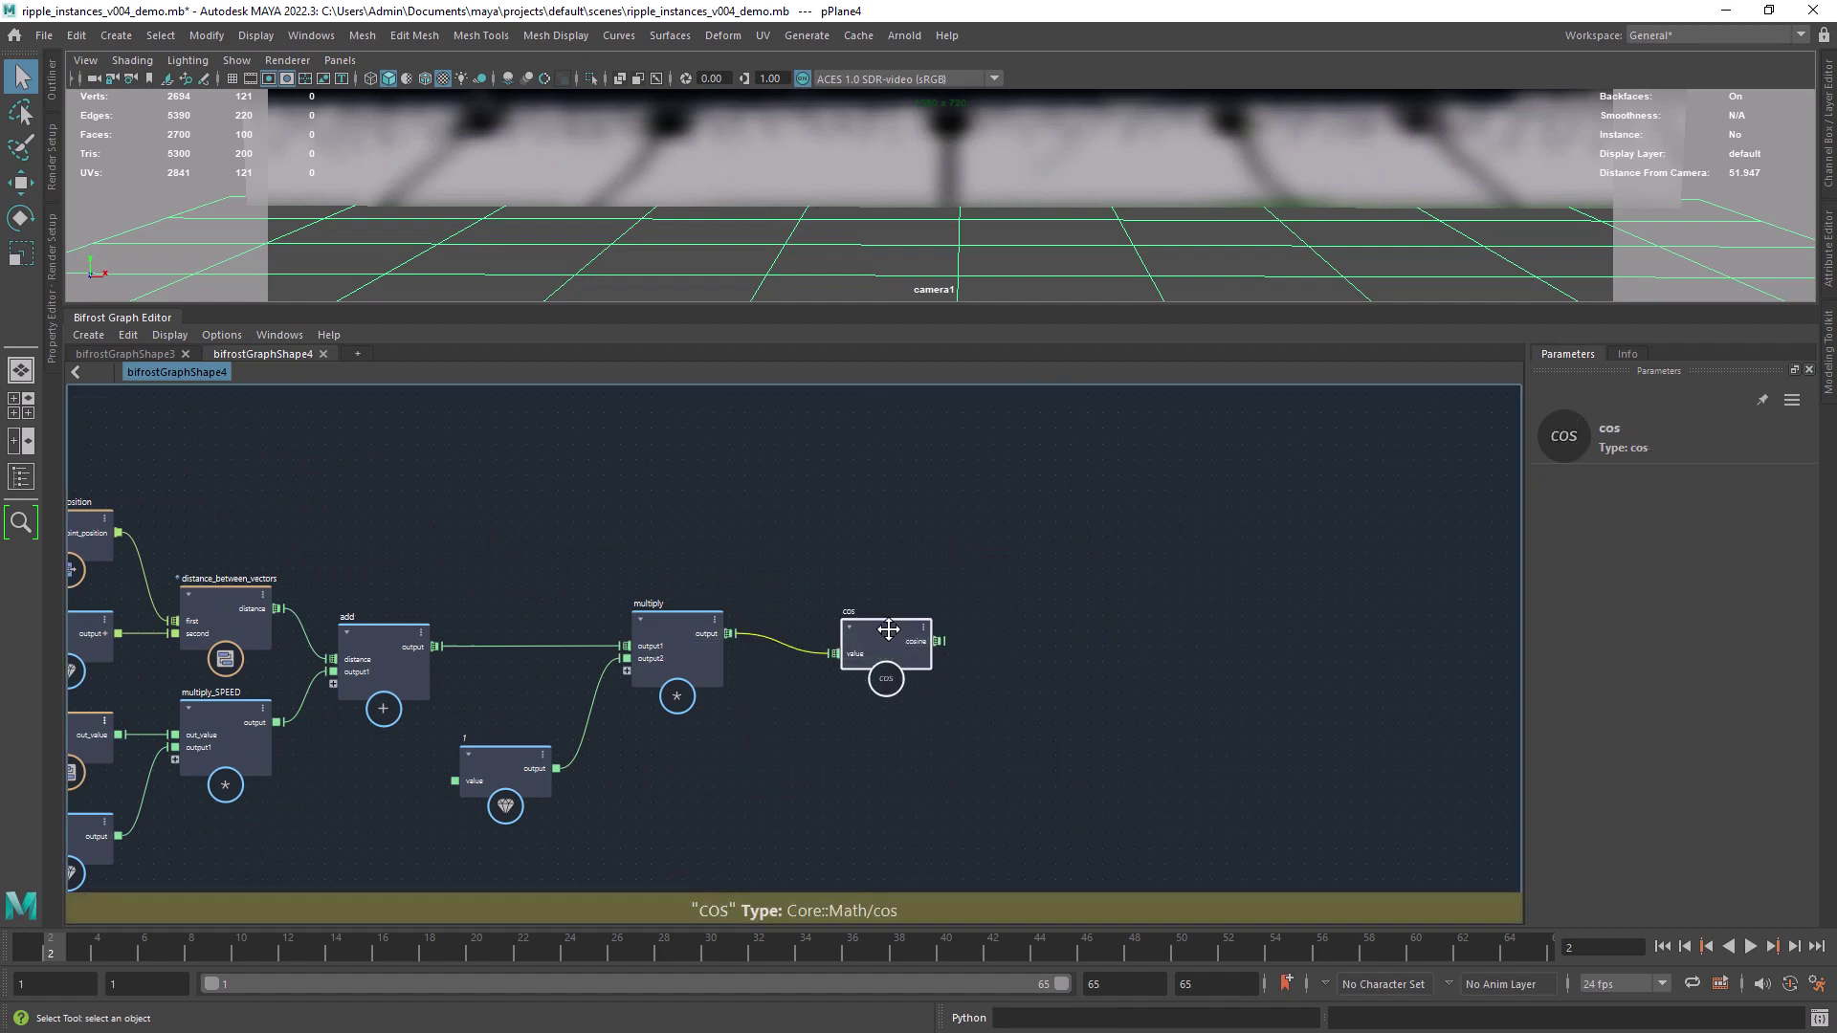
Step: Add a float3 value node after cos and connect the cosine output to its y component
scroll(1103, 717, "down", 1)
key("Tab")
type("val")
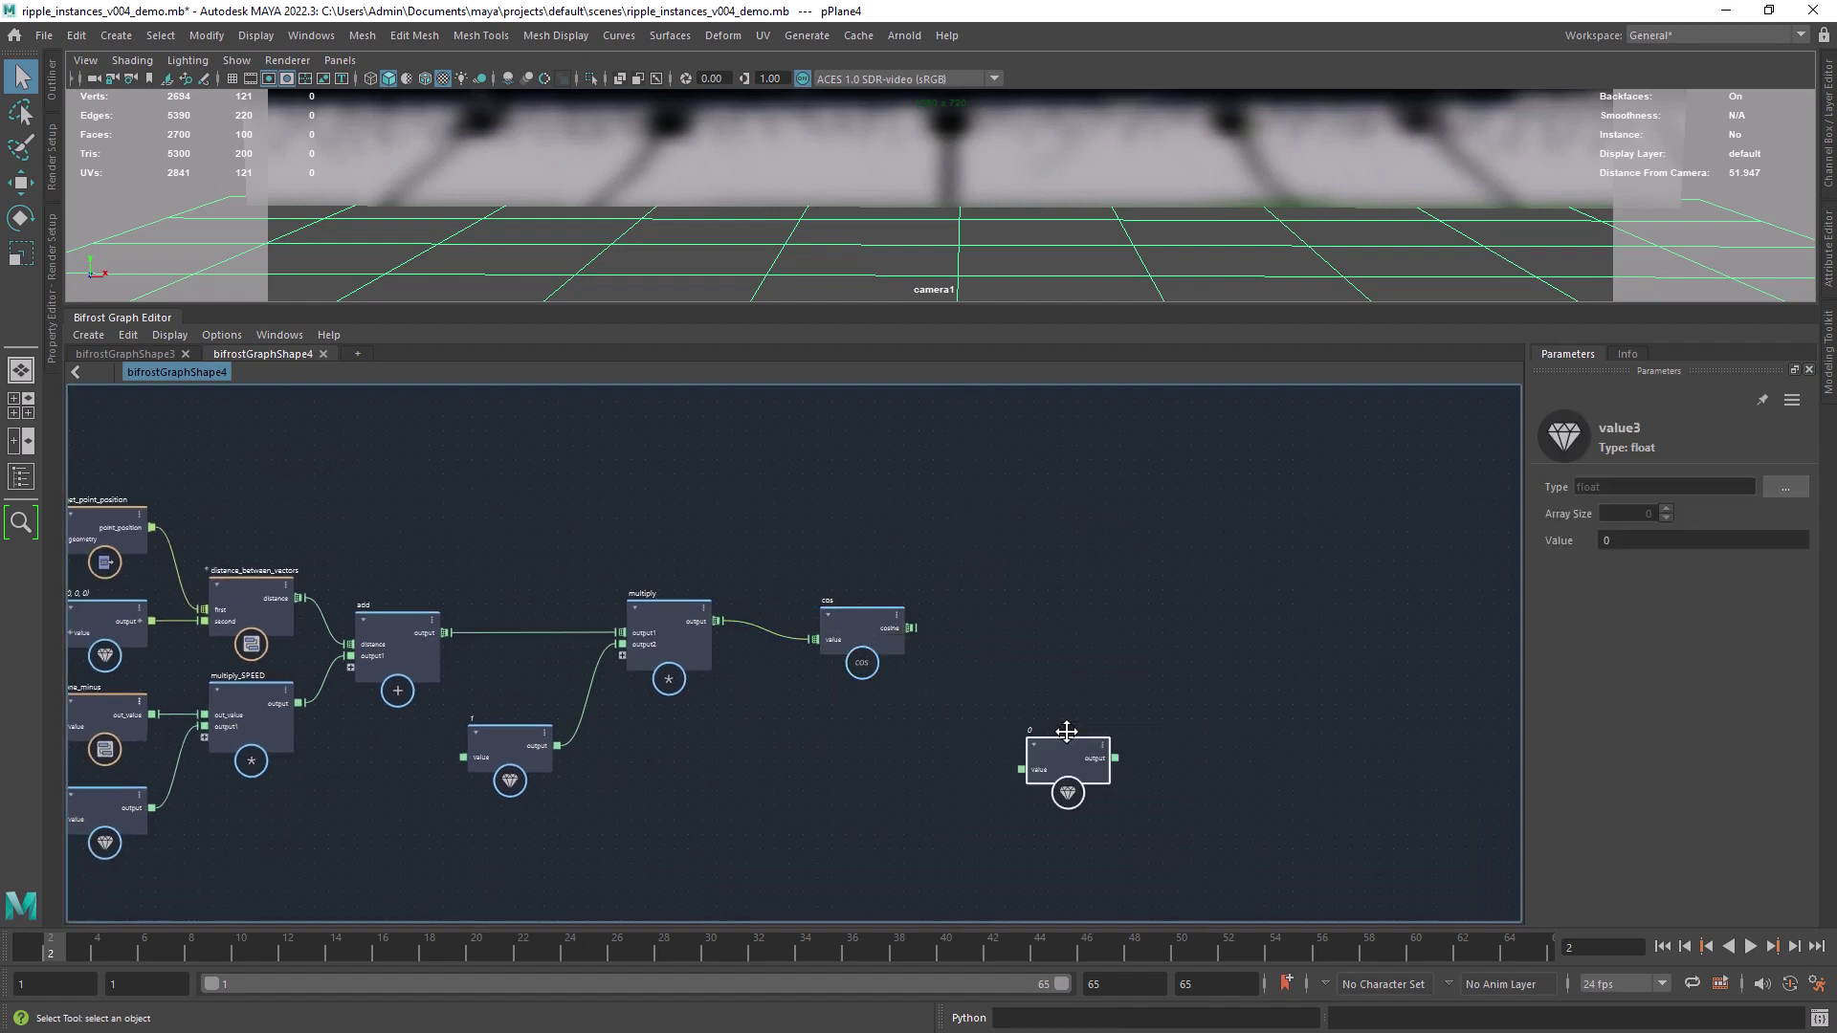
left_click(934, 445)
left_click(967, 675)
left_click_drag(1035, 778, 1054, 702)
scroll(1052, 747, "up", 2)
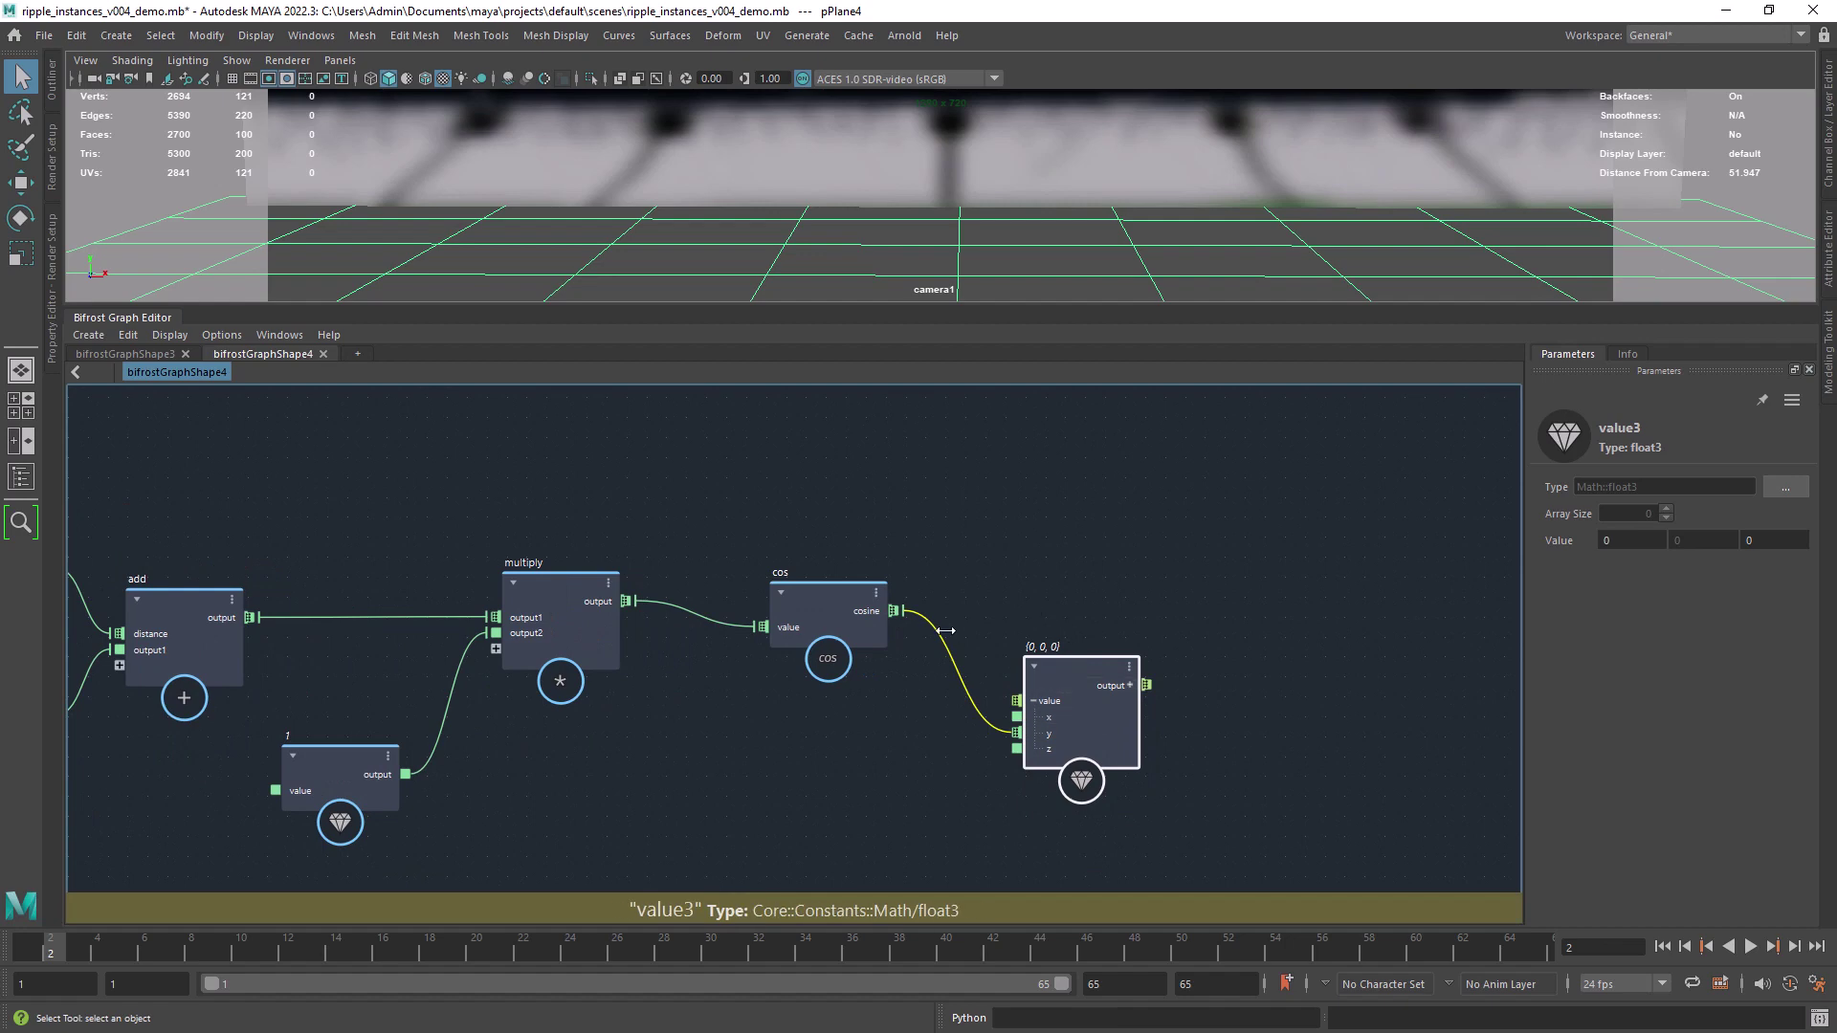
Step: Add another value node below the speed branch and change its type to float3
right_click_drag(1162, 701, 907, 601, "alt")
middle_click_drag(421, 779, 721, 709, "alt")
scroll(723, 710, "up", 1)
left_click(779, 824)
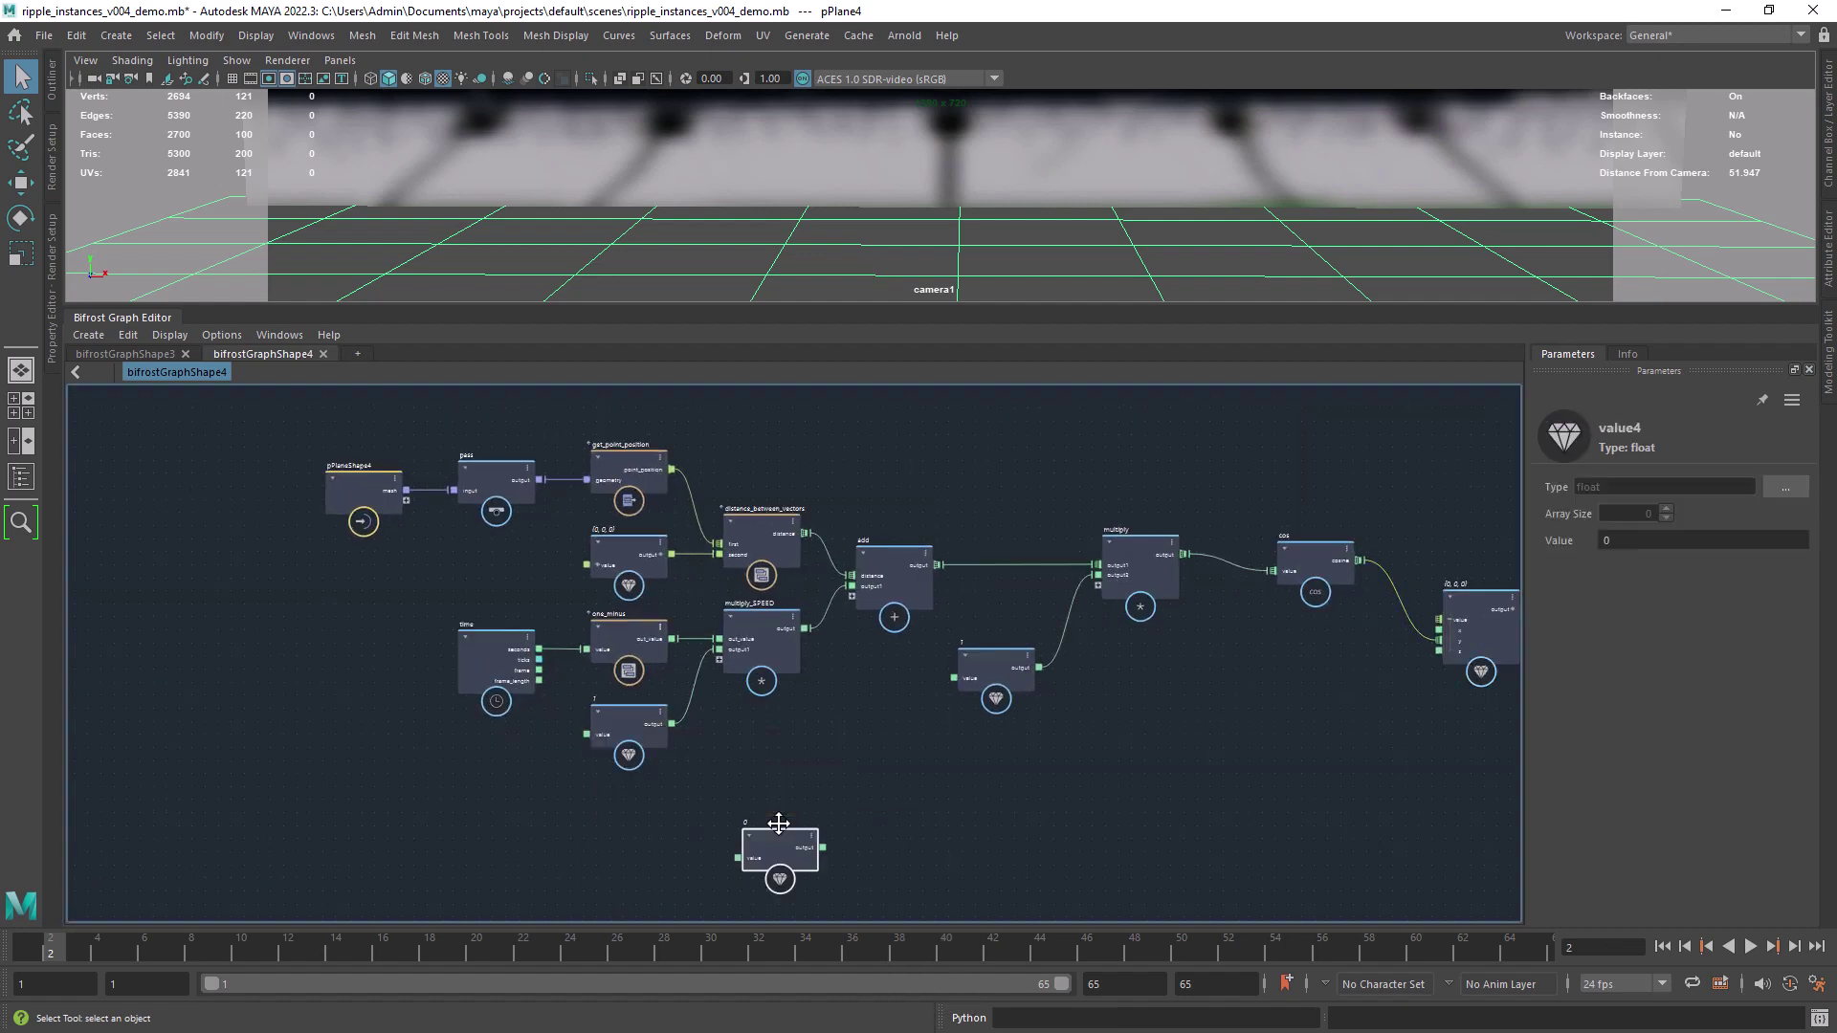
left_click(838, 374)
left_click(968, 672)
Step: Connect the point_position output of get_point_position to the new float3 value node below the speed branch
scroll(675, 908, "up", 2)
middle_click_drag(791, 717, 791, 820, "alt")
left_click_drag(671, 457, 664, 666)
middle_click_drag(760, 652, 670, 733)
Step: Connect the x and z outputs of the point position value node to x and z of the vector after cos
left_click(680, 746)
scroll(1155, 615, "down", 2)
middle_click_drag(1156, 615, 693, 746, "alt")
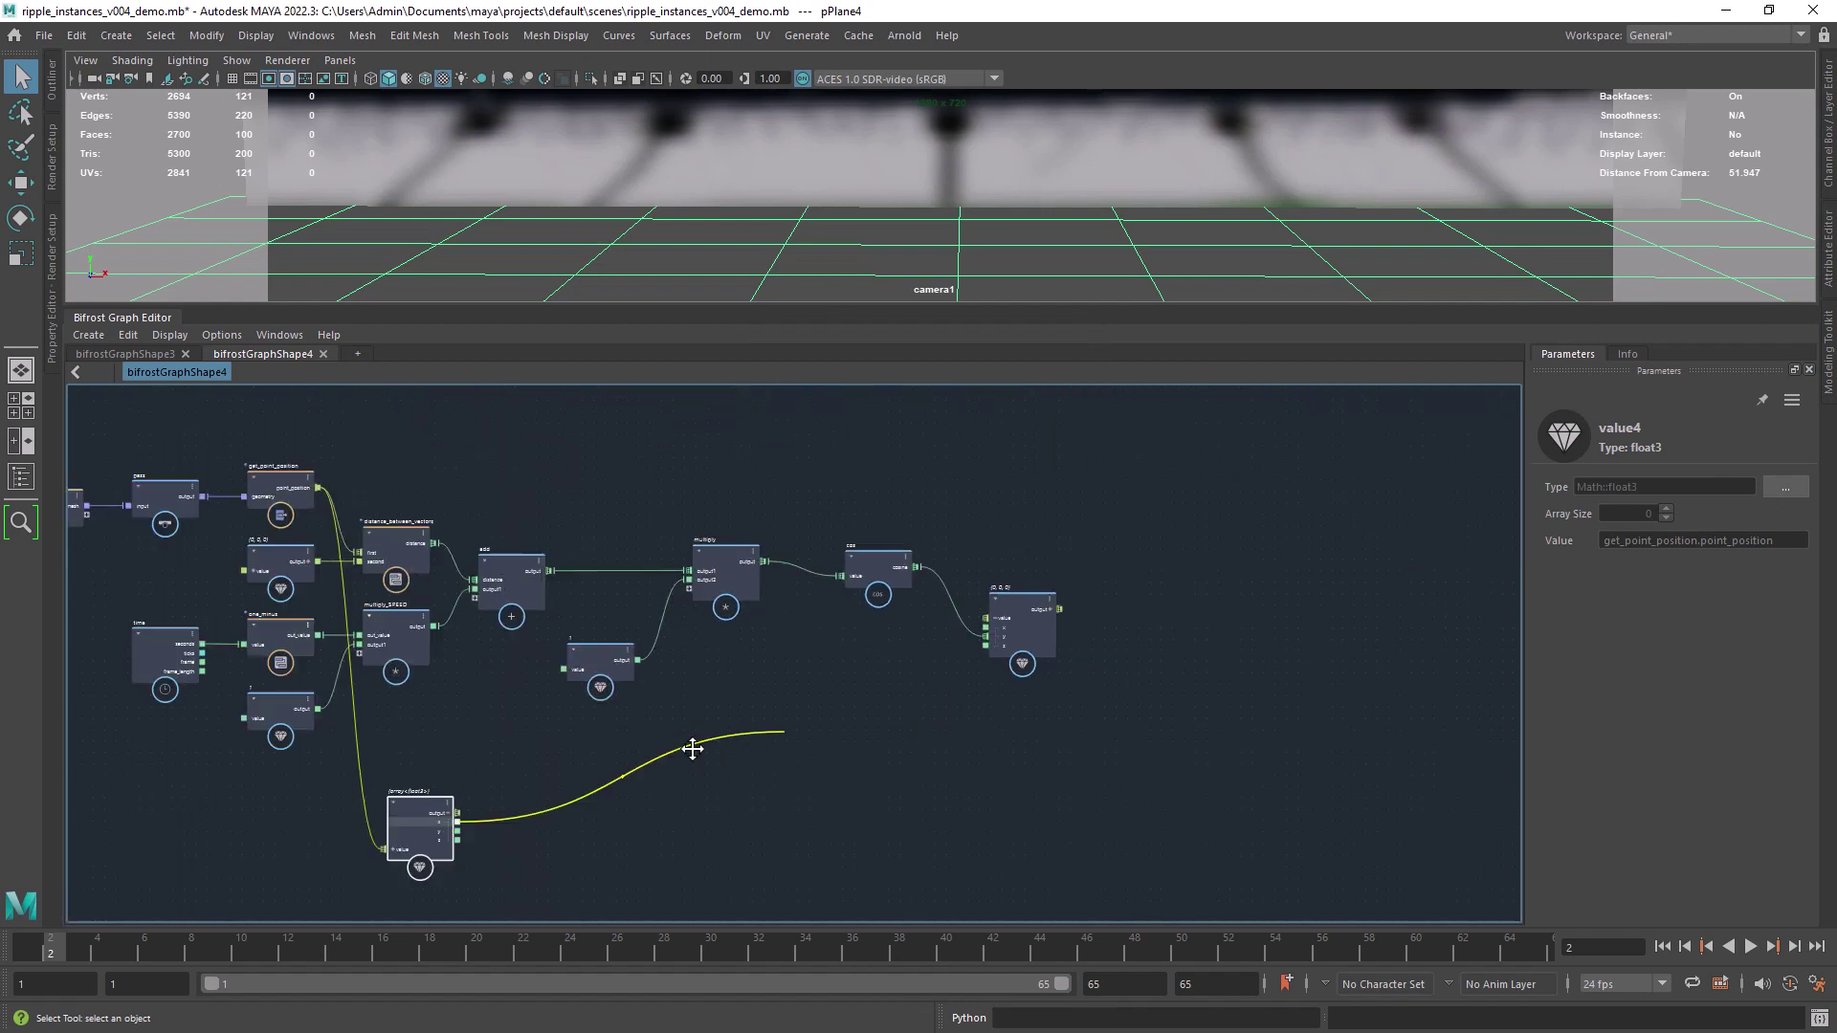
left_click(889, 644)
scroll(829, 681, "up", 2)
left_click(850, 642)
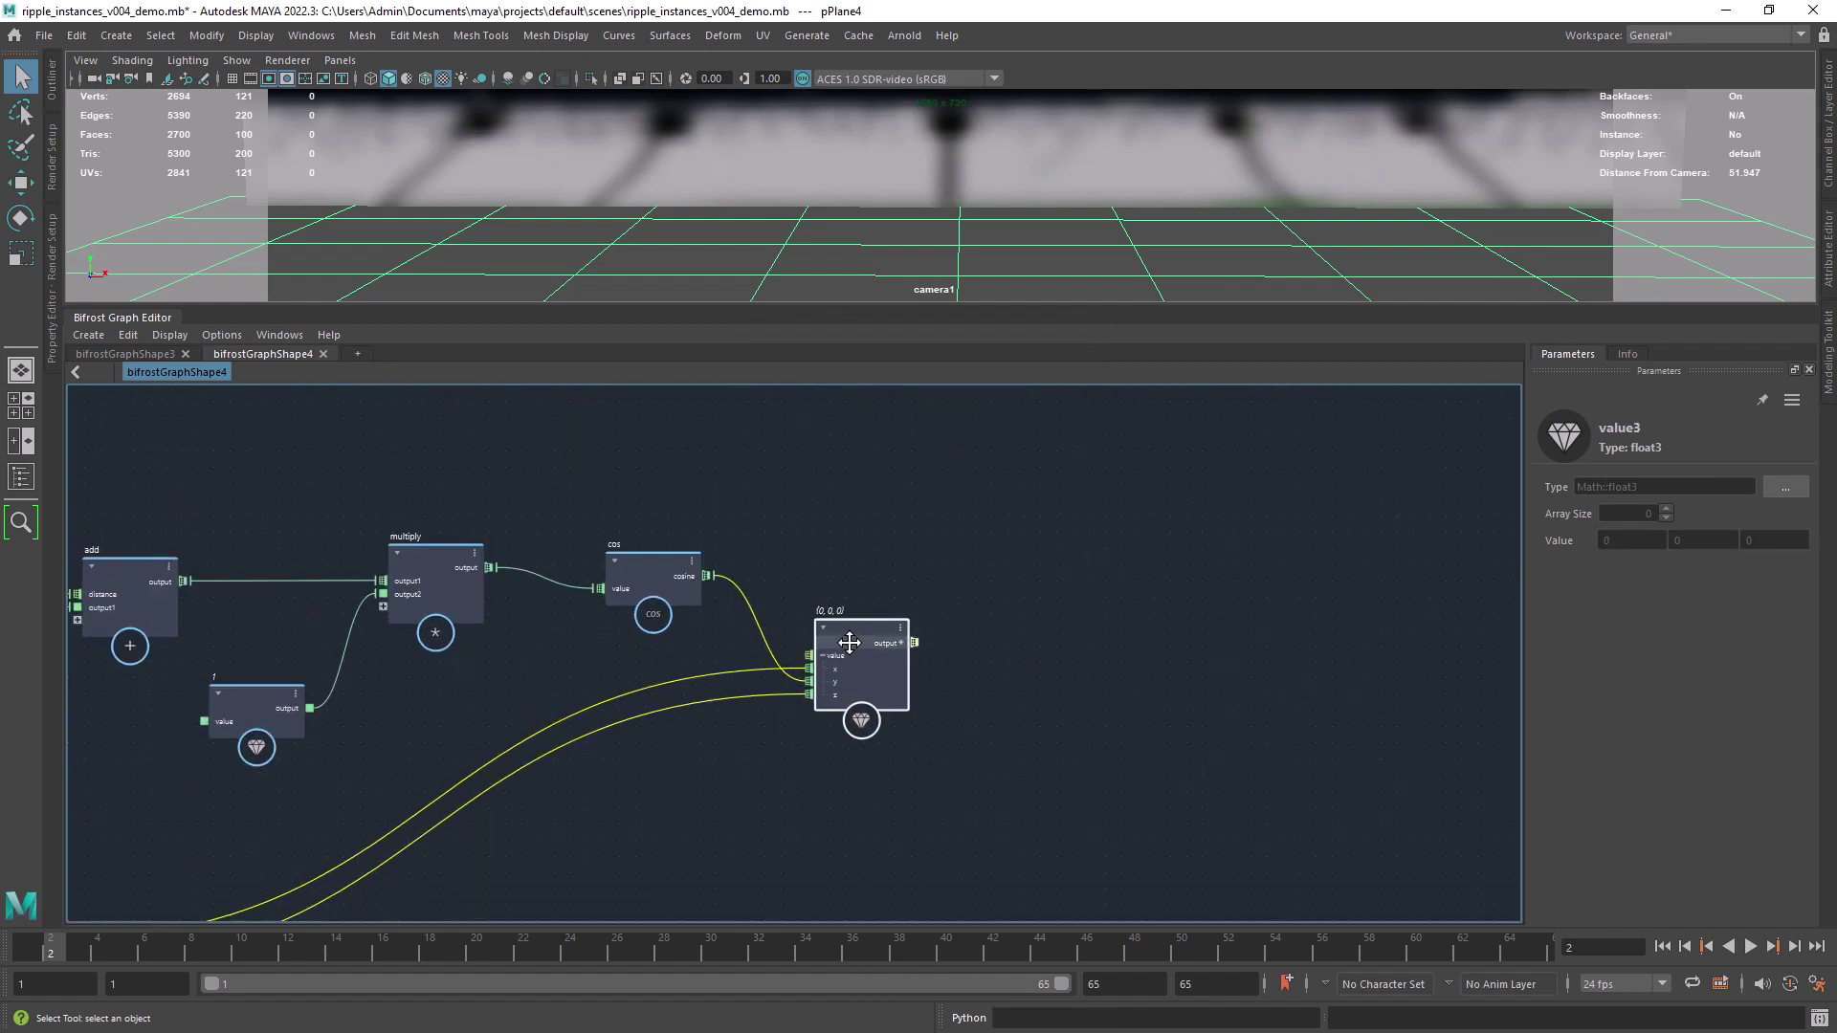
Step: Add a displace_points node after the final float3 value node
scroll(854, 652, "down", 2)
left_click(931, 615)
scroll(1021, 585, "up", 2)
middle_click_drag(1021, 584, 992, 647, "alt")
key("Tab")
type("displace_p")
key("Return")
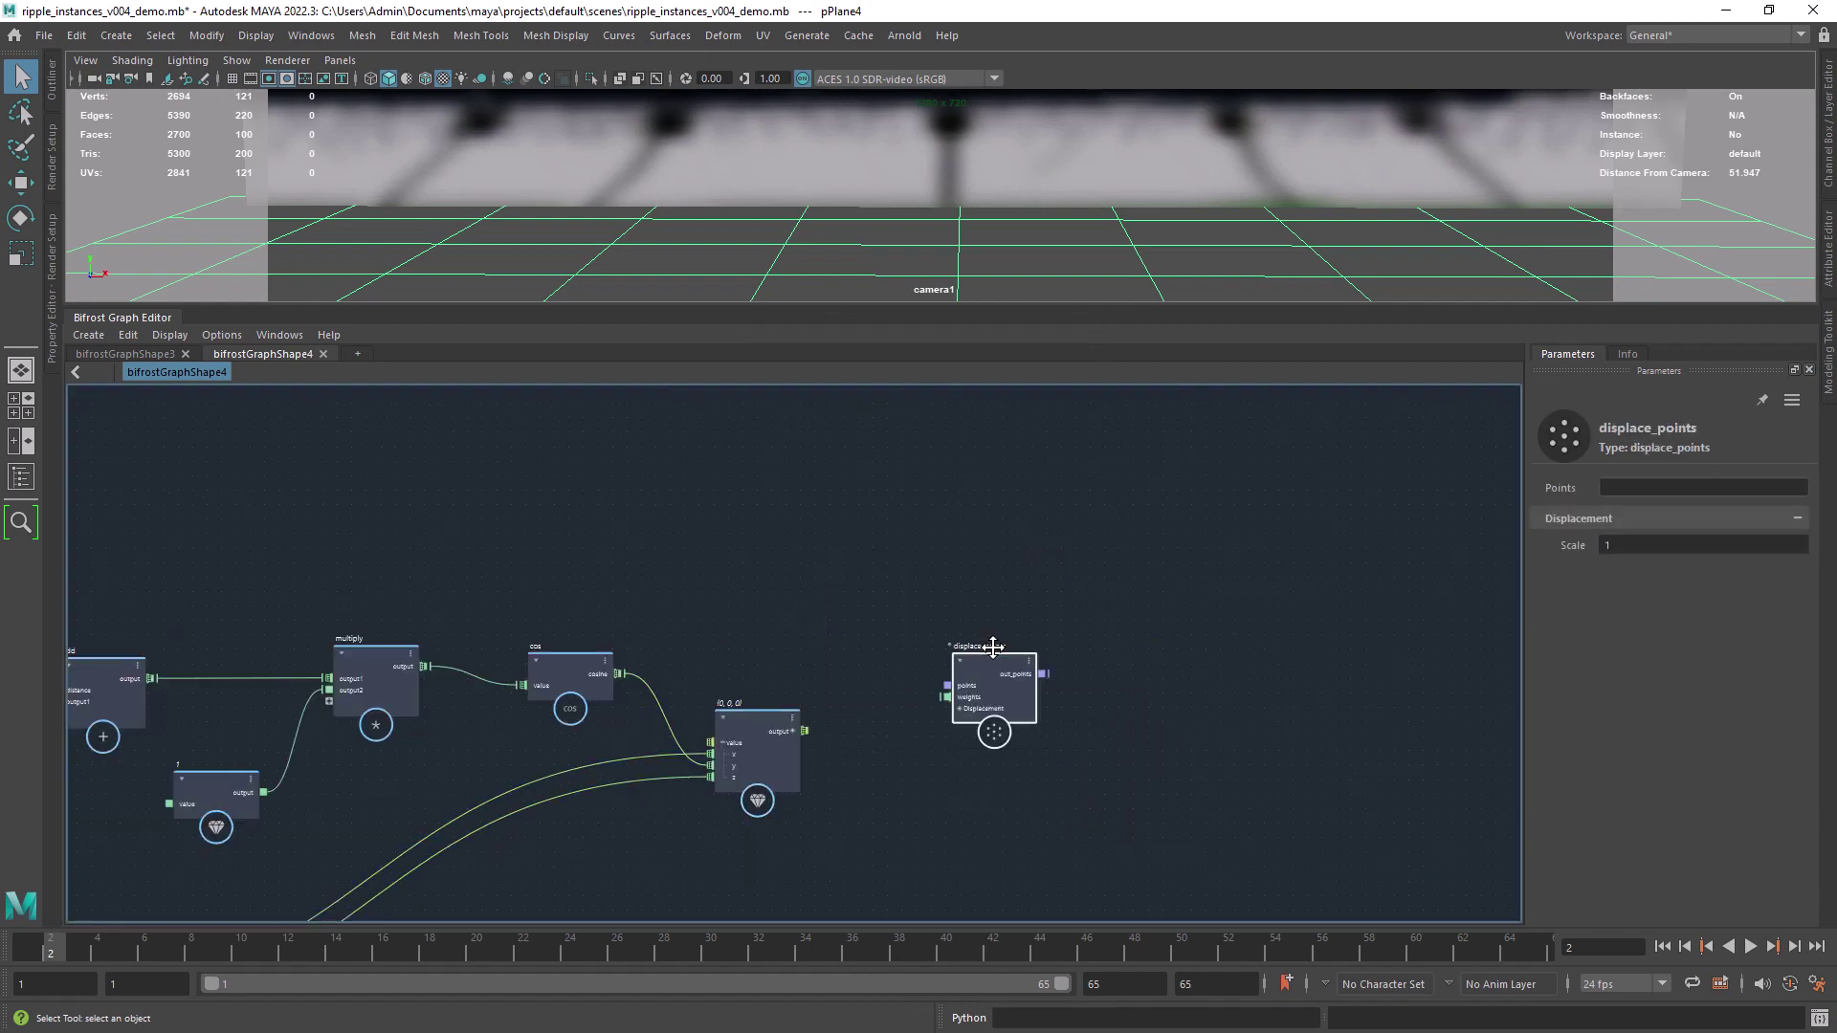
Step: Connect the final float3 vector and the pass node's output to the displace_points node
left_click(913, 709)
left_click(915, 663)
scroll(809, 612, "down", 2)
middle_click_drag(578, 648, 899, 732, "alt")
scroll(507, 680, "up", 4)
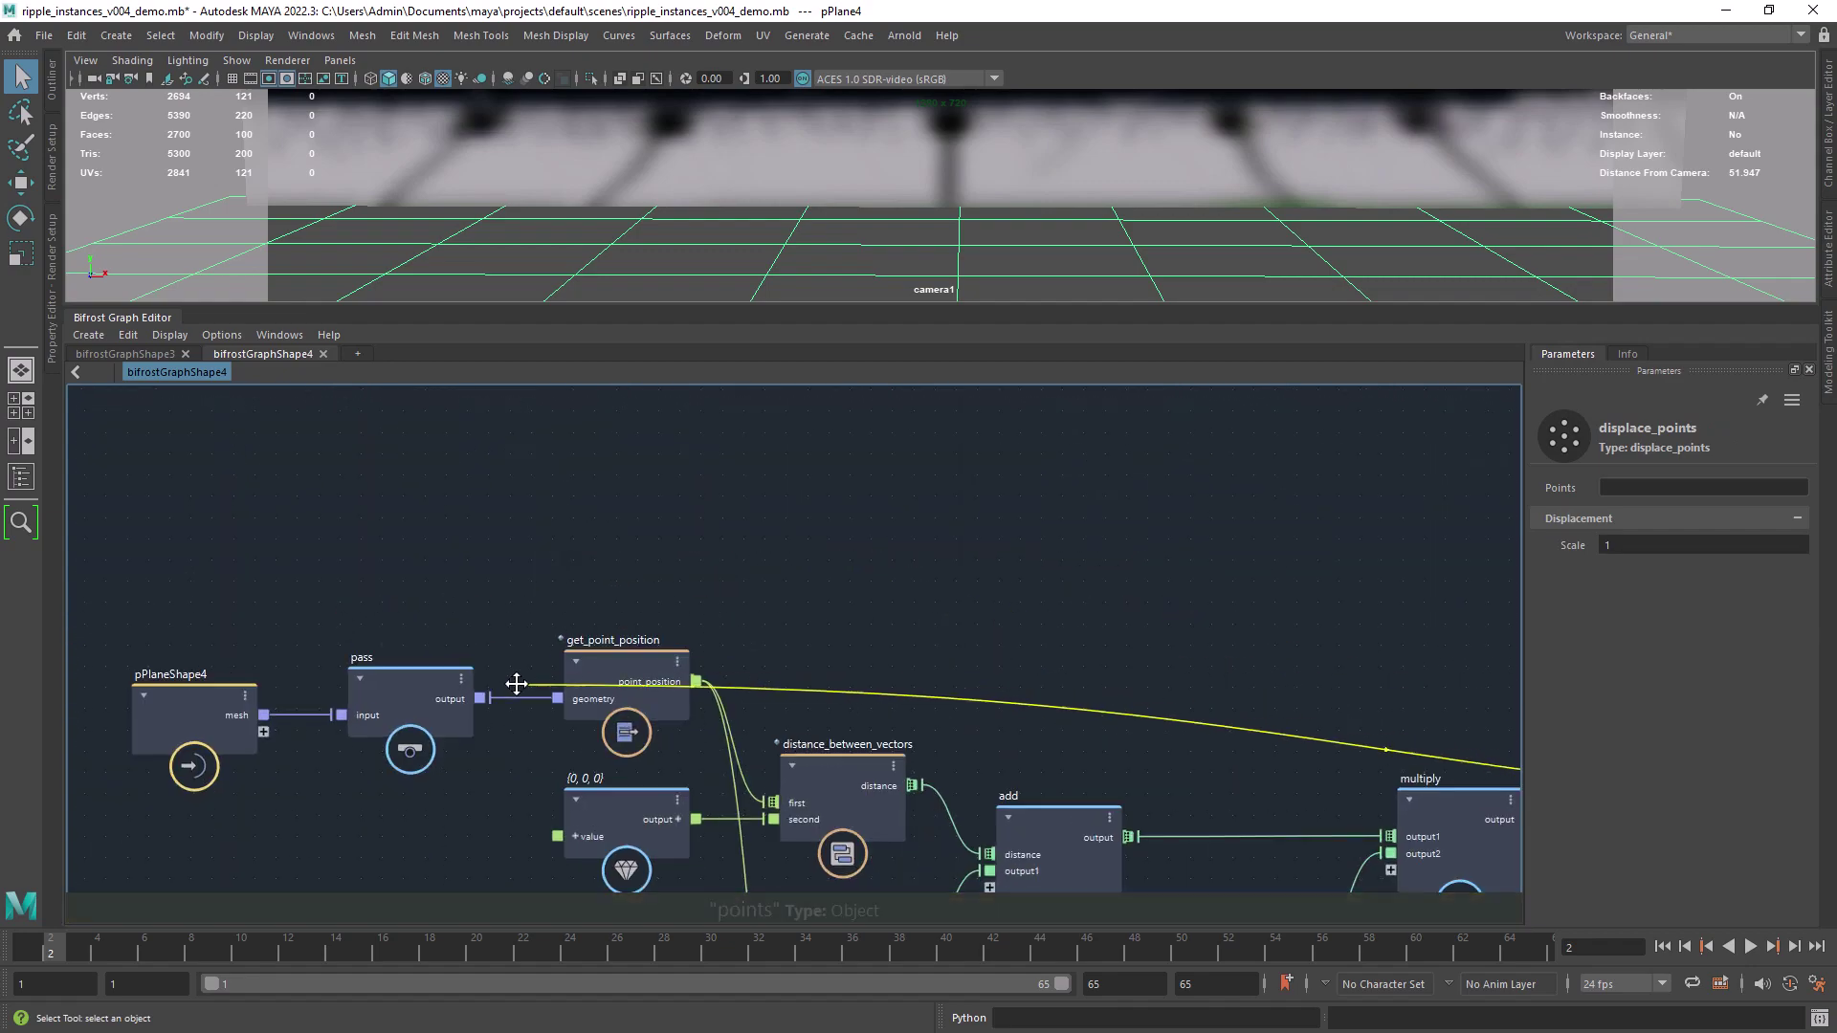
left_click(483, 696)
Step: Play the animation to check the rippling surface through camera1, and stop playback
left_click(800, 735)
key("Tab")
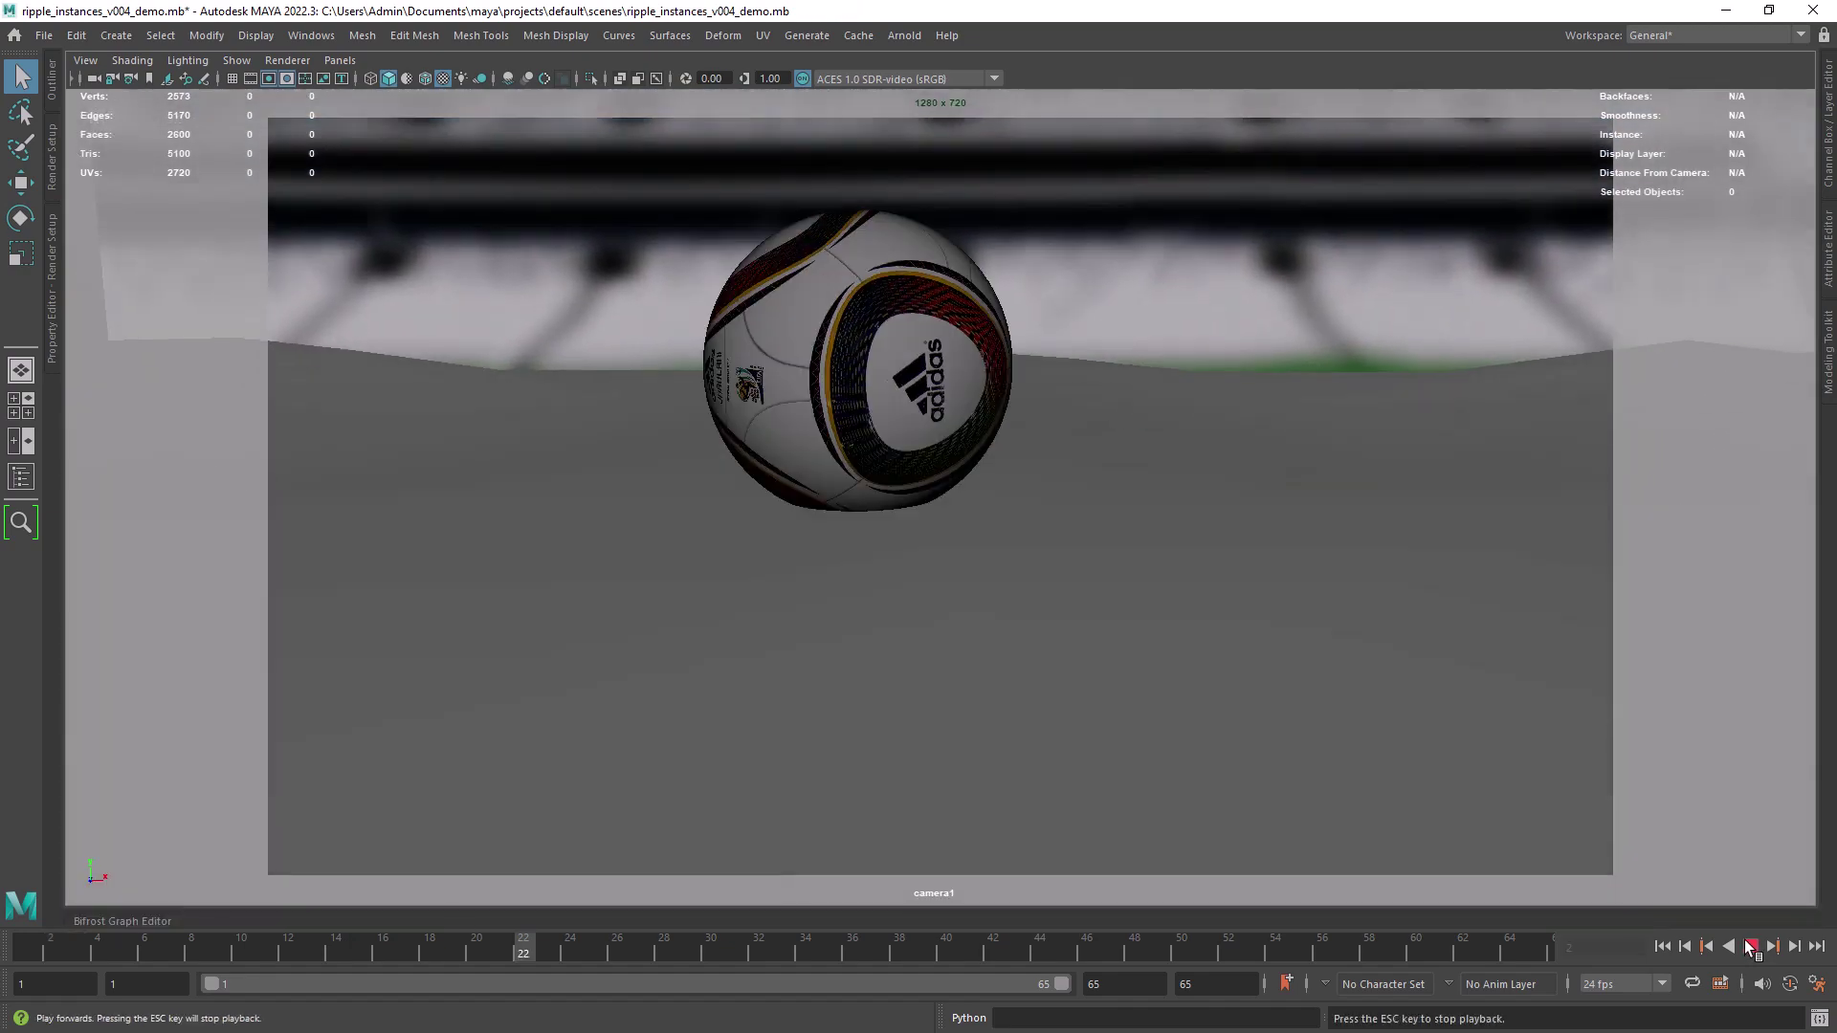
left_click(1750, 945)
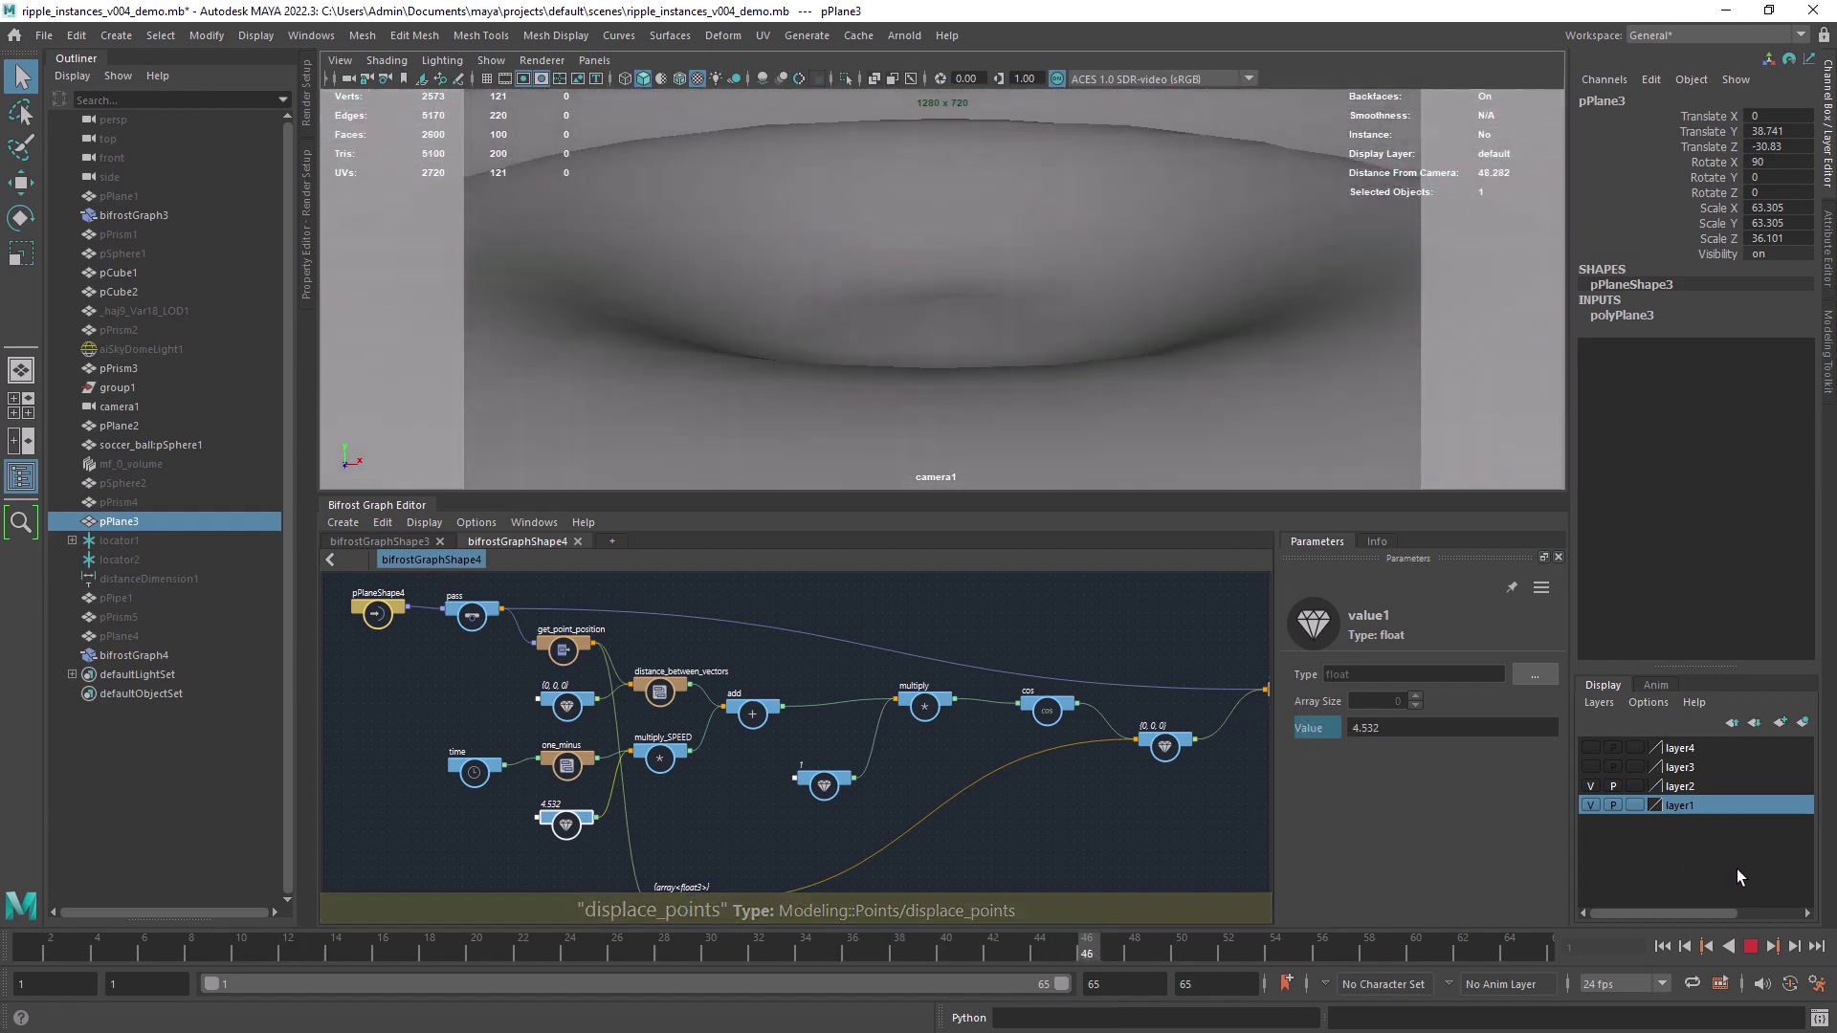
left_click(1750, 946)
Step: Add a quick_grid node and connect its points to the pass node in place of the plane mesh
type("q")
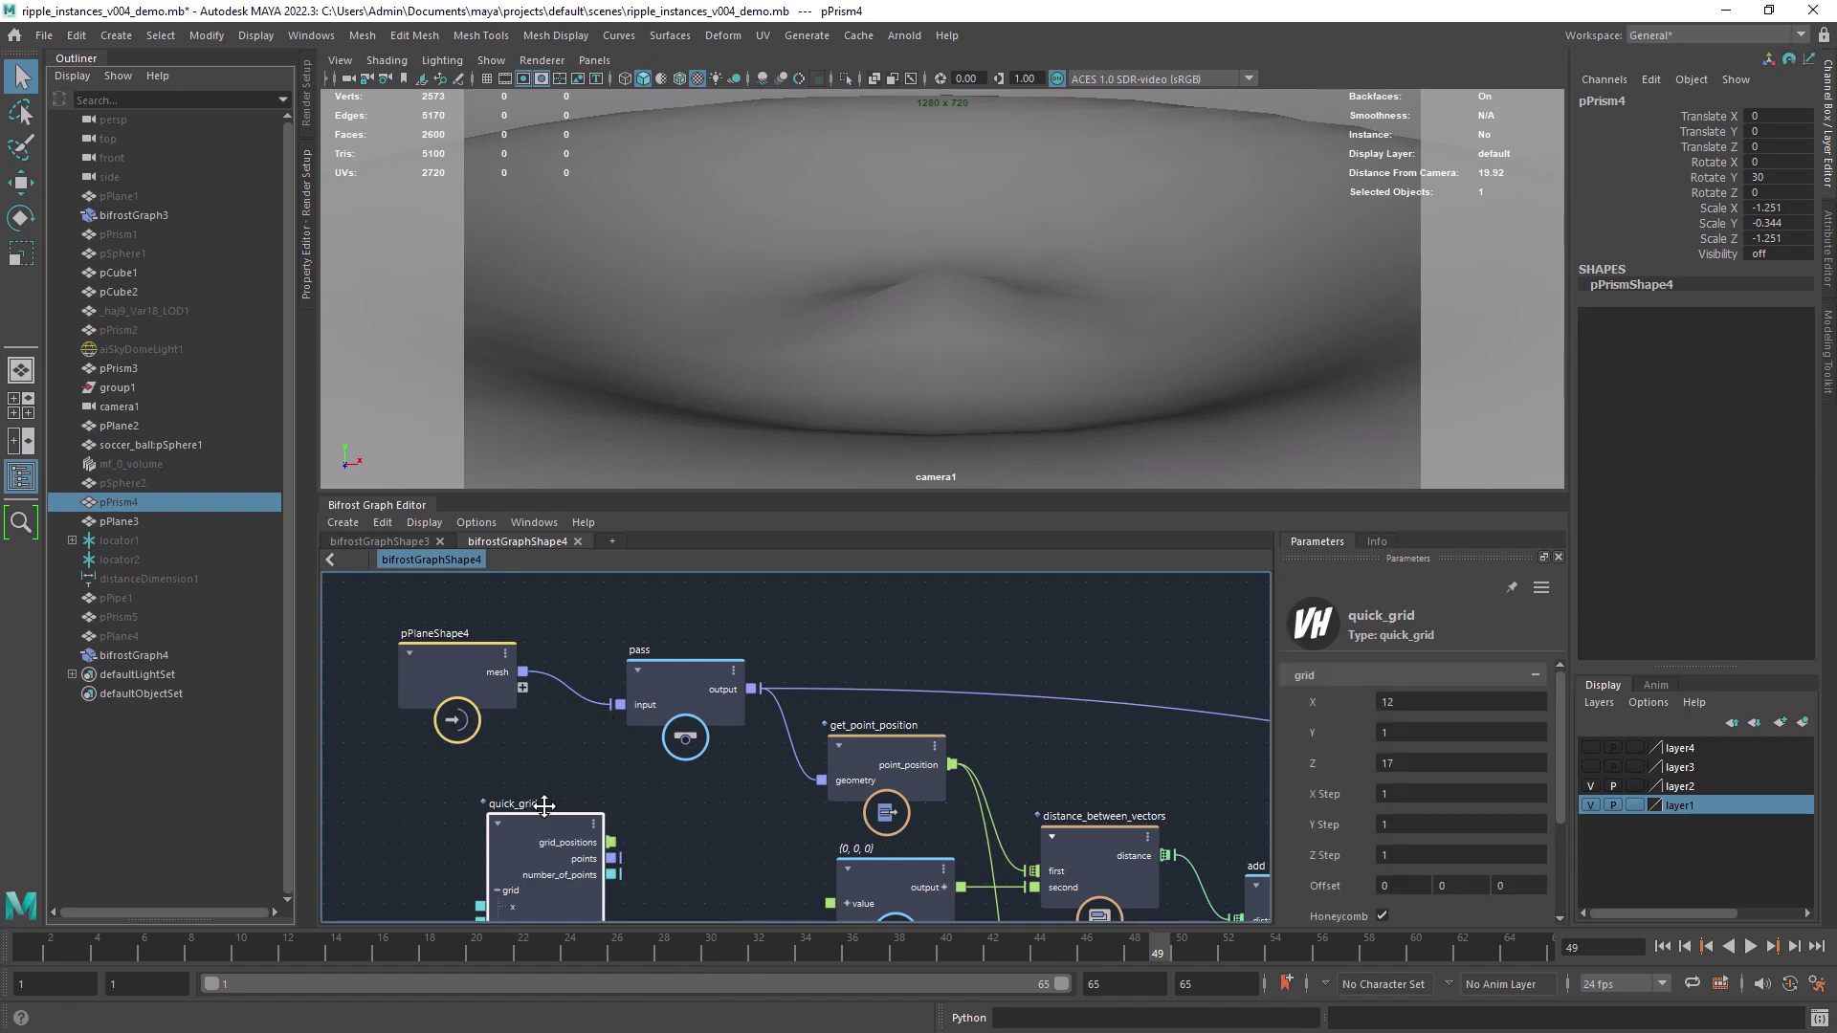
left_click_drag(470, 677, 447, 646)
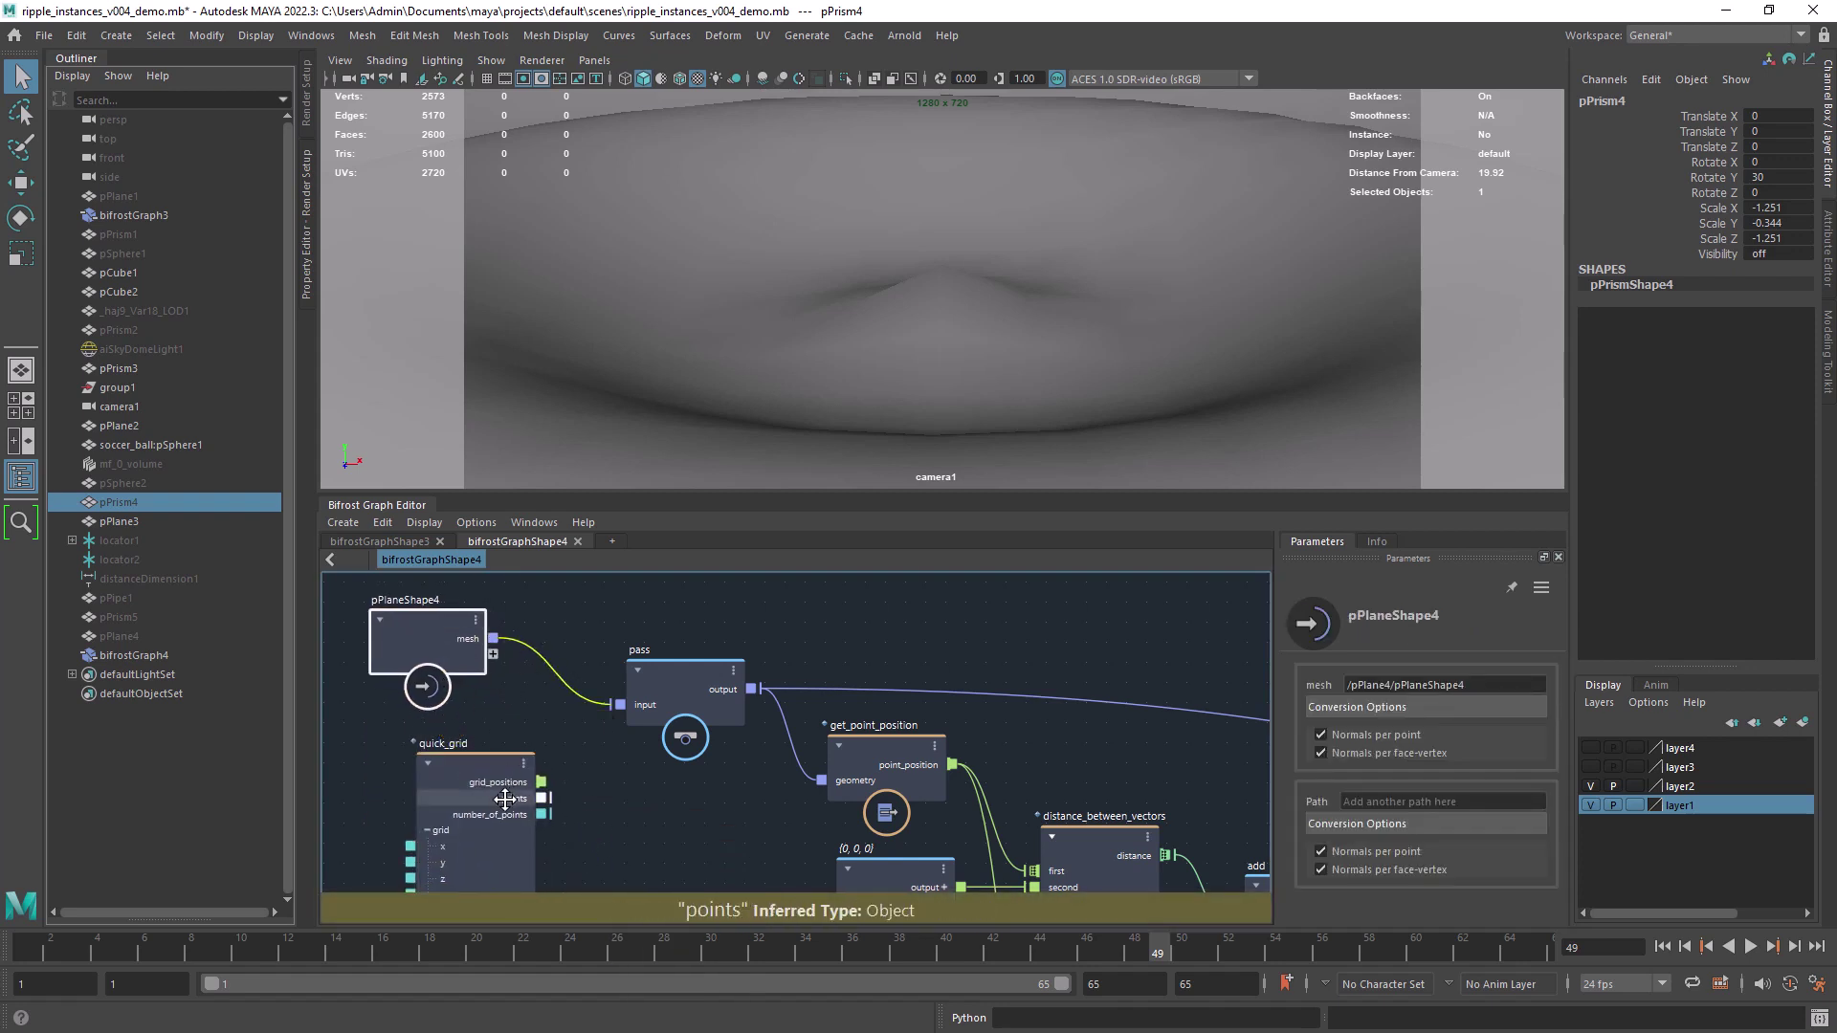
left_click_drag(504, 799, 510, 763)
left_click_drag(617, 705, 624, 704)
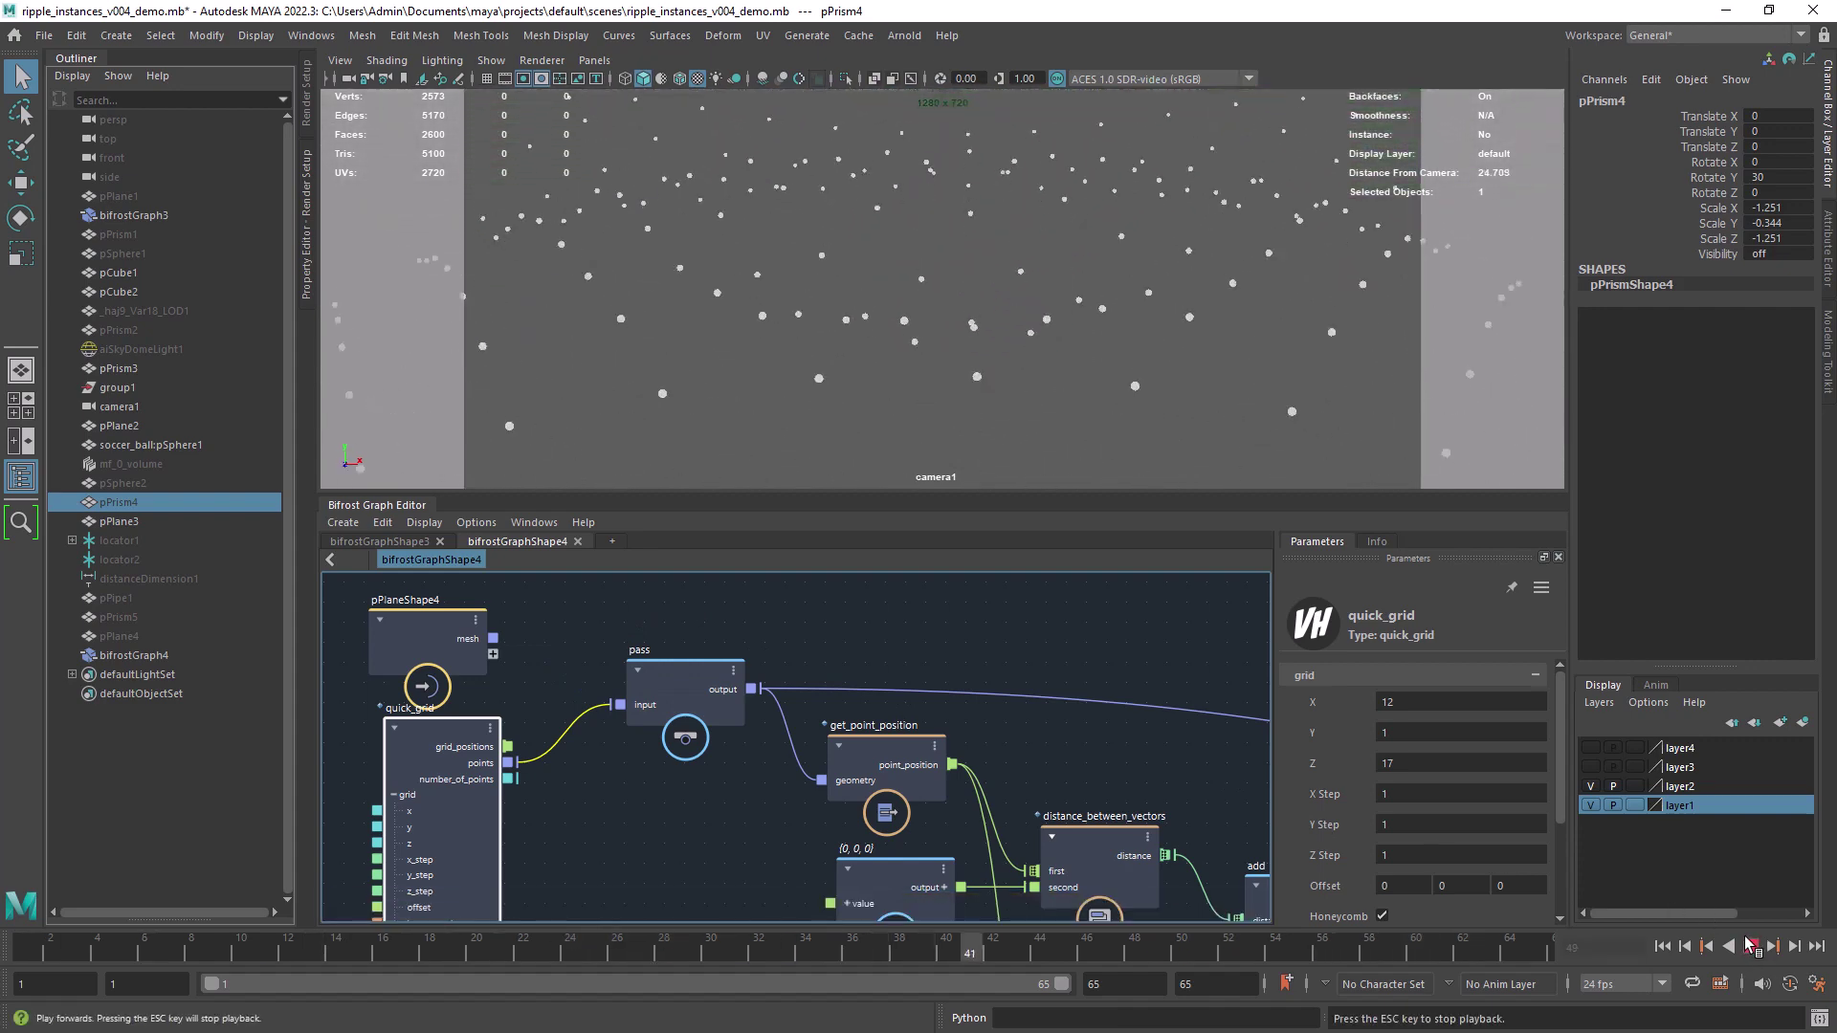
left_click(1748, 946)
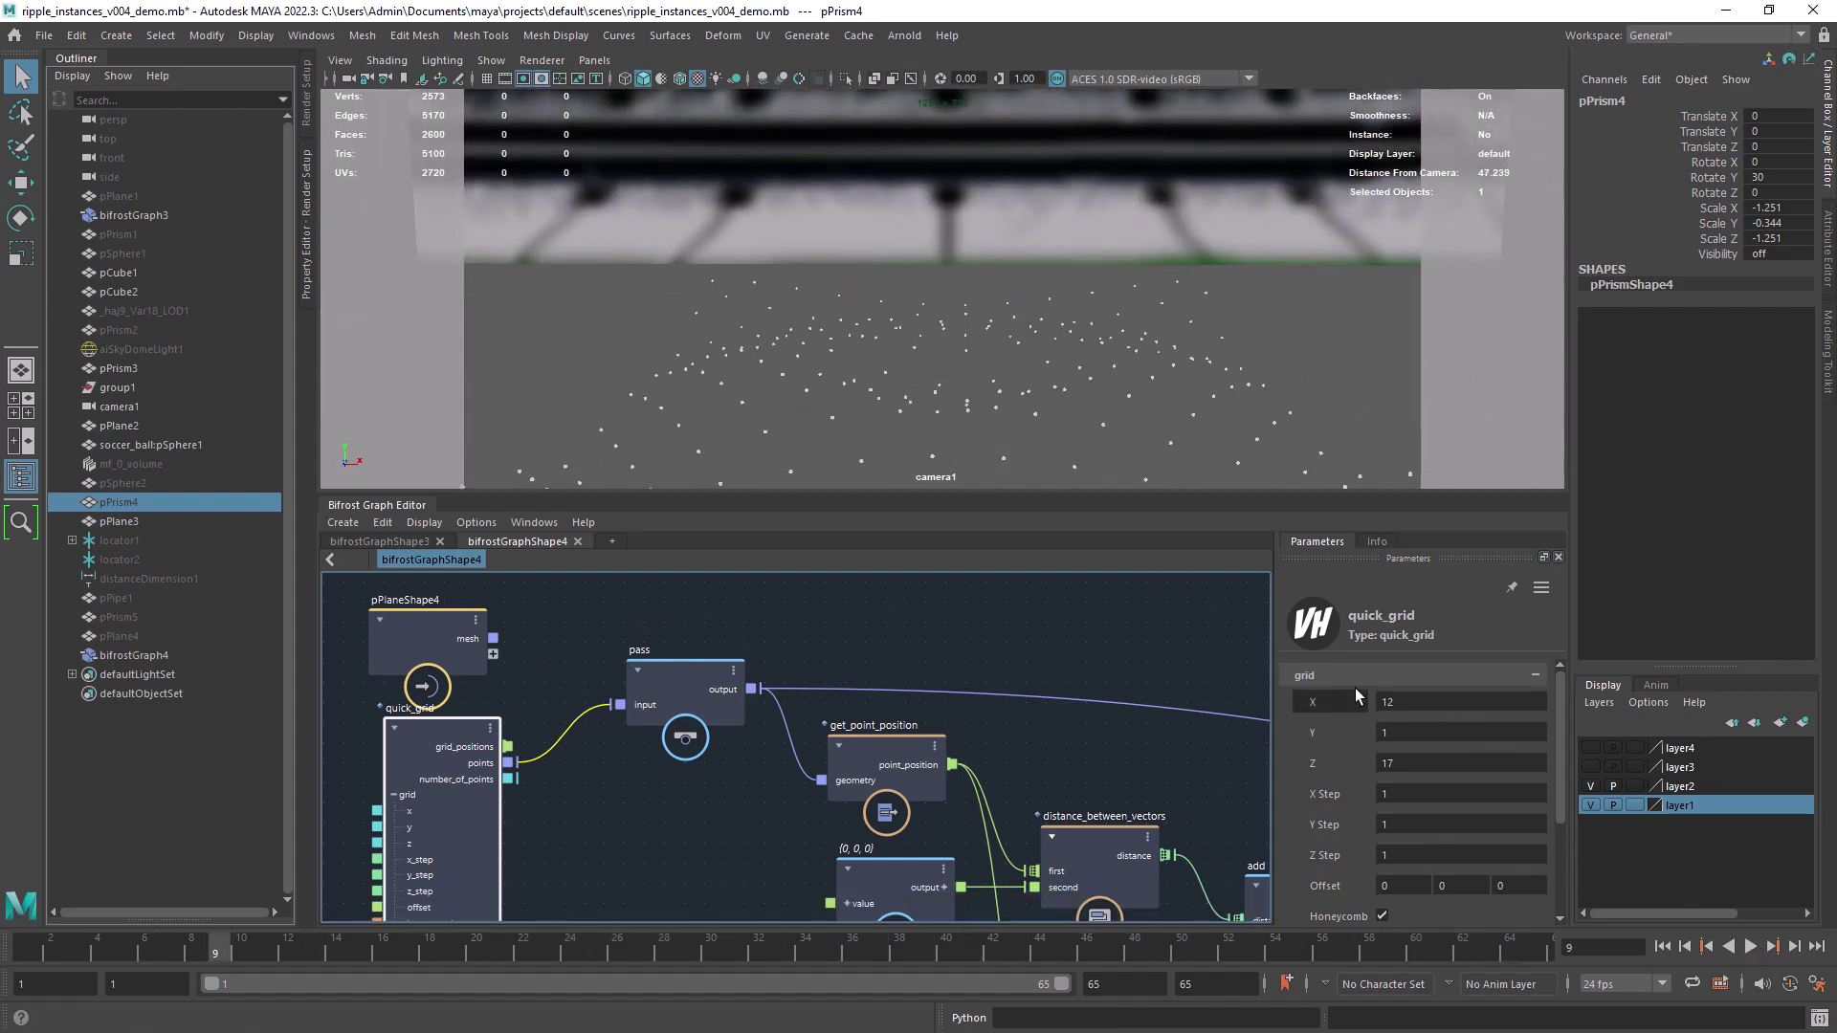
Step: Set the quick_grid node's X and Z counts to 160 and view the points through camera1
double_click(1406, 706)
type("160")
key("Tab")
key("Tab")
type("160")
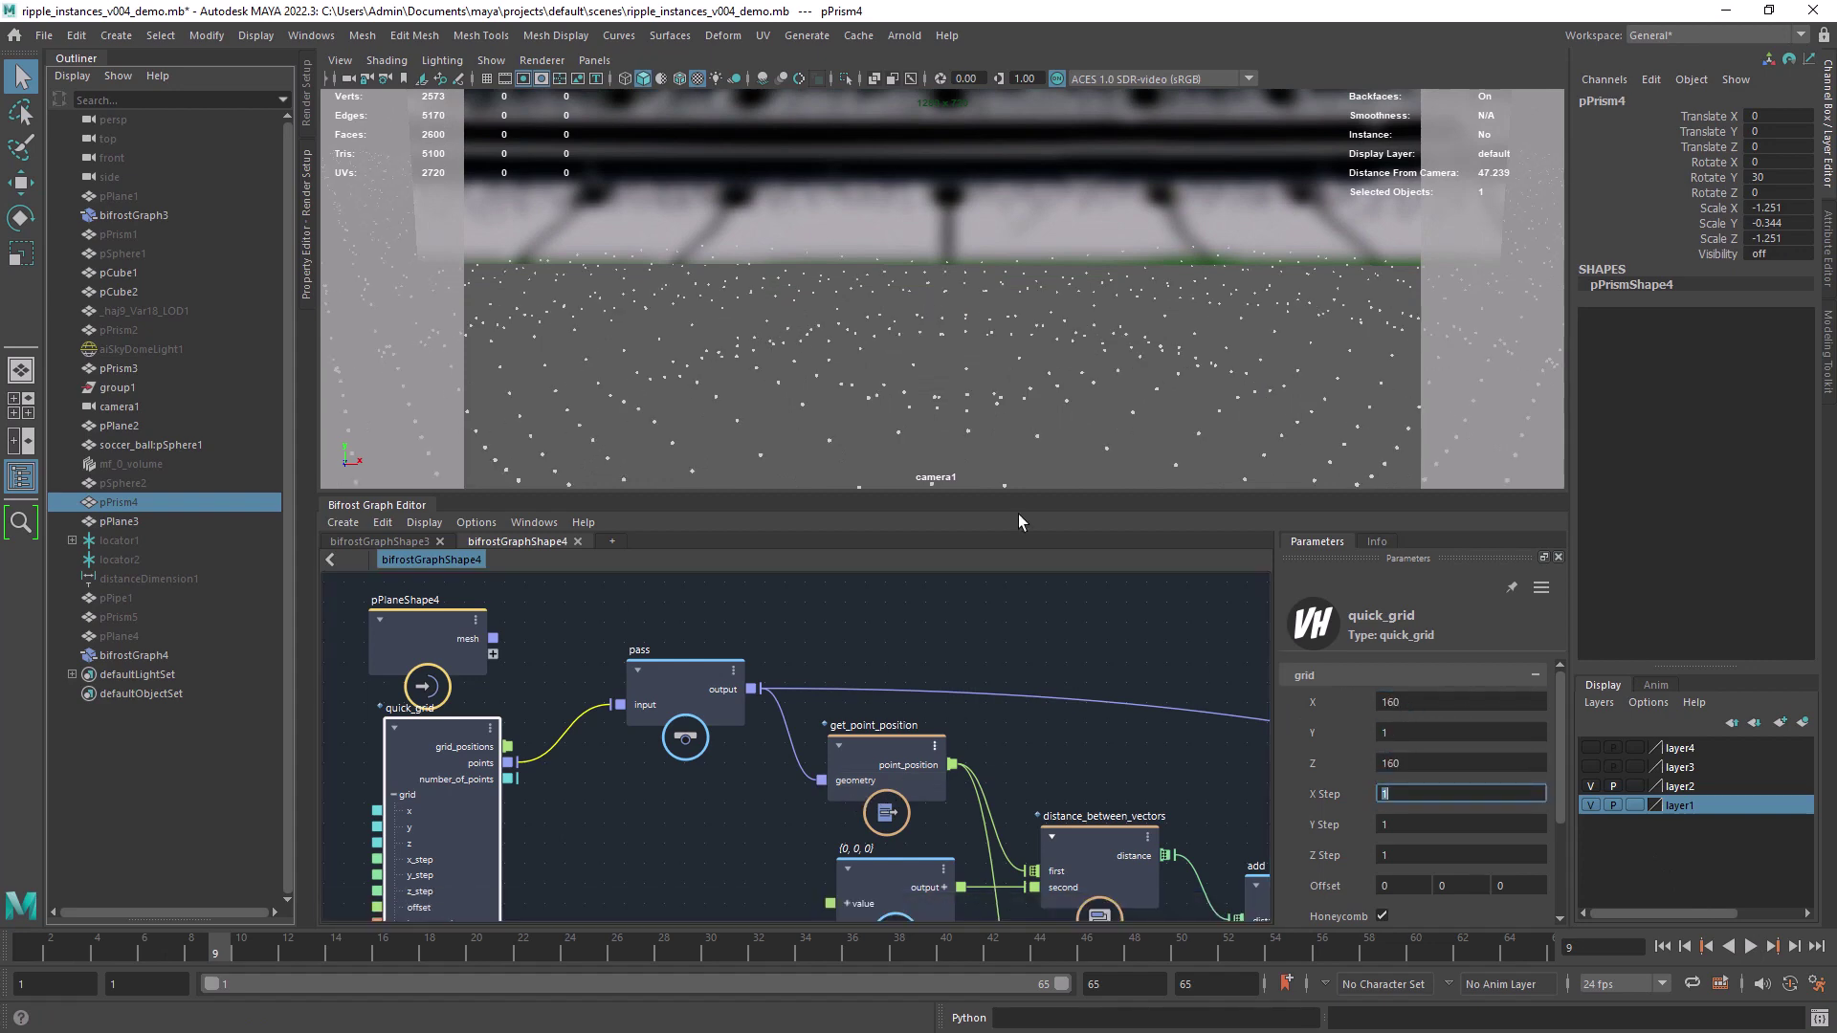
left_click(861, 478)
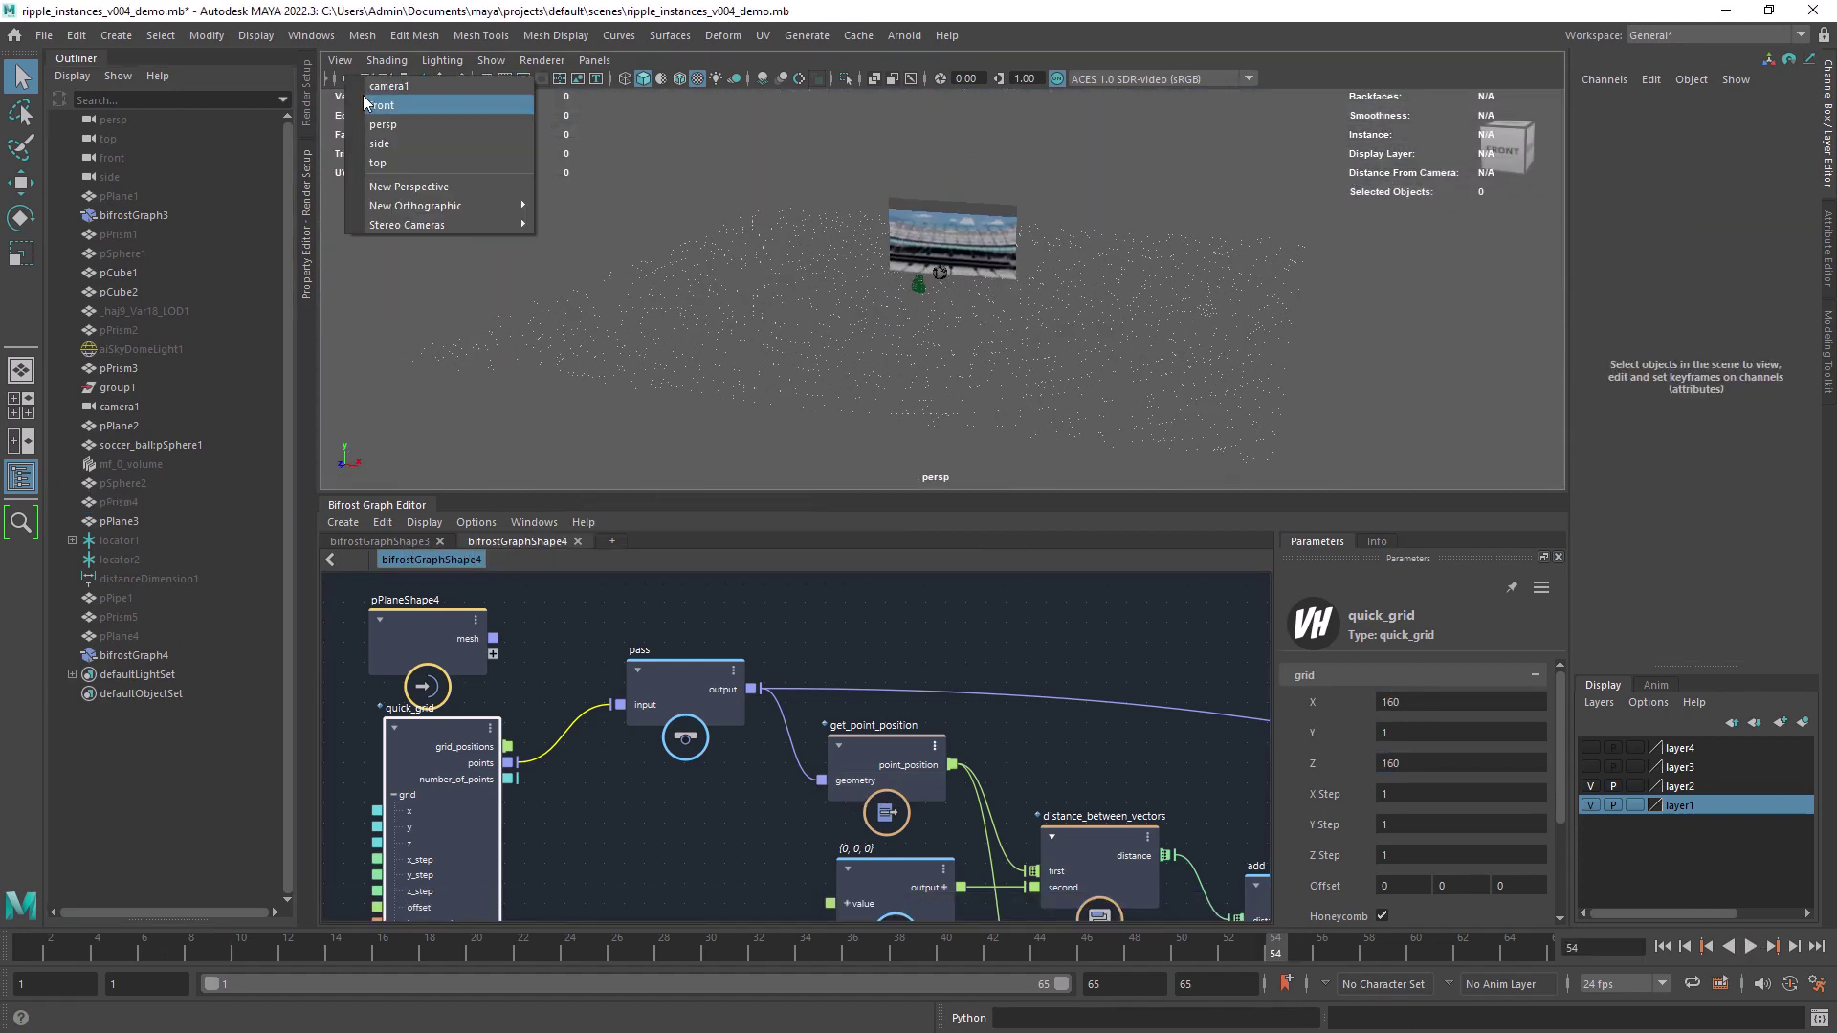
left_click(389, 86)
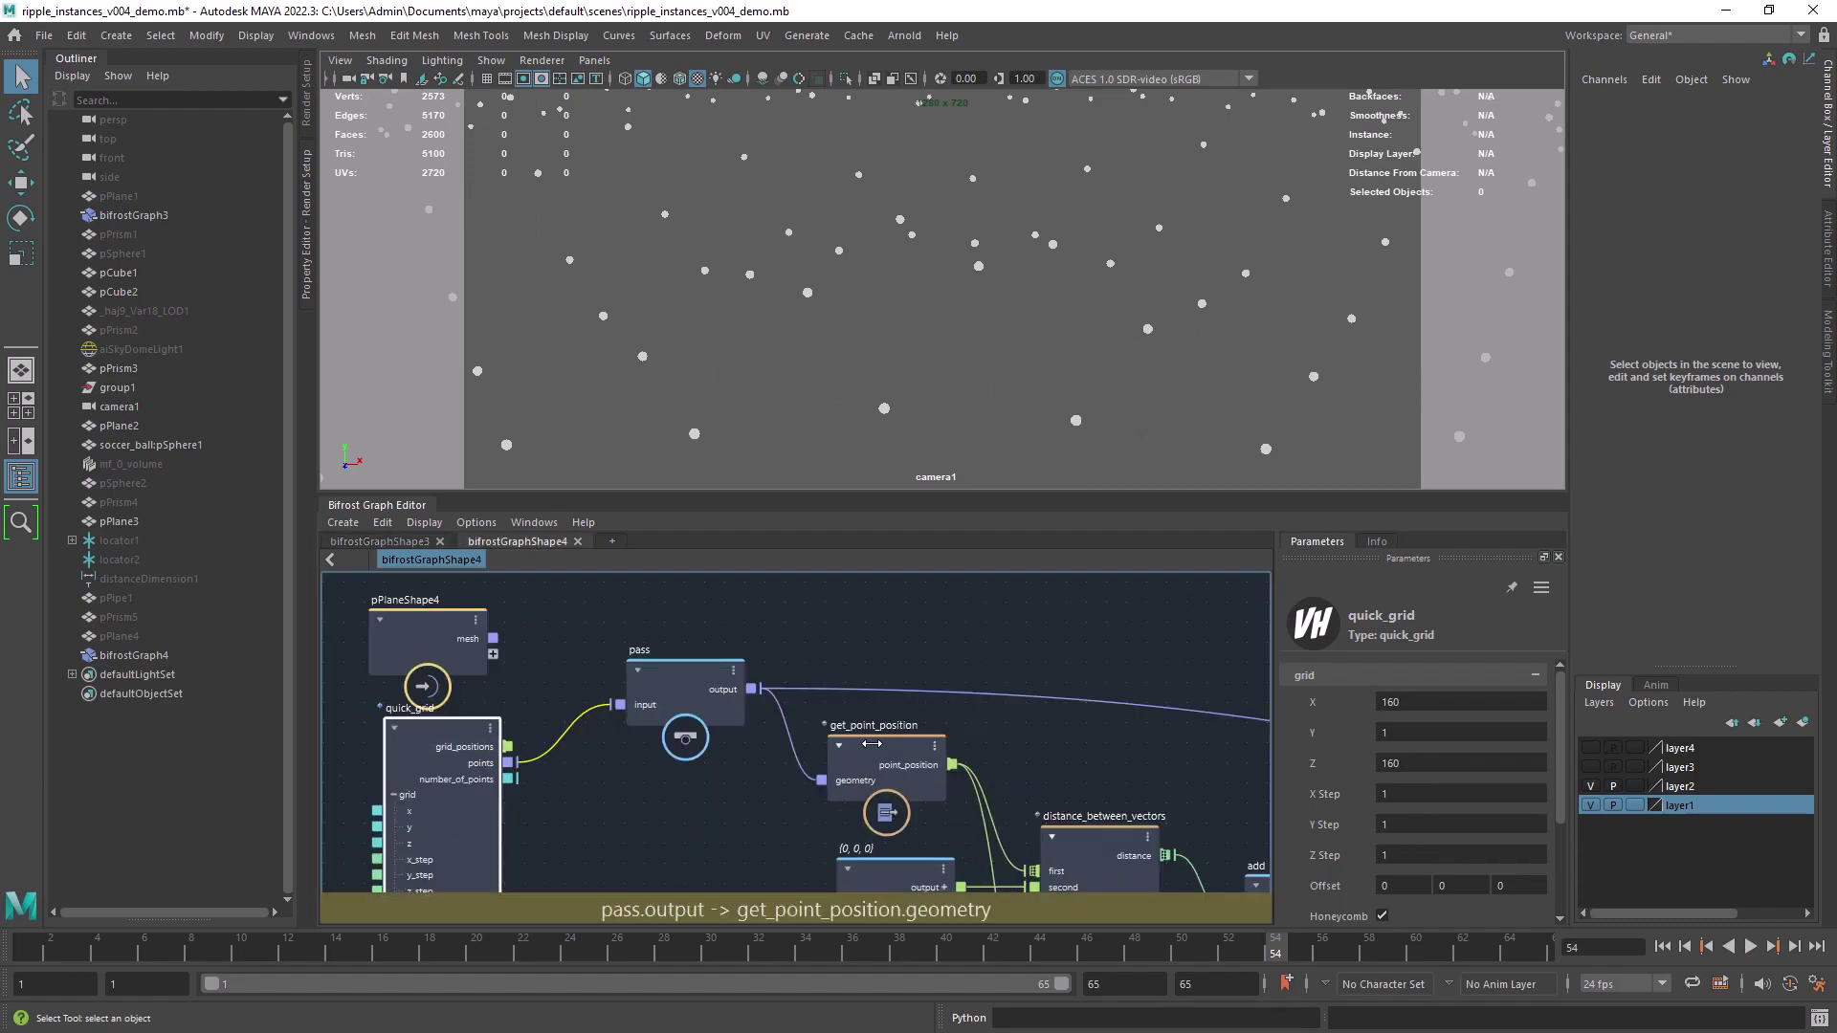
Step: Set the quick_grid node's X Step and Z Step to 0.2096
key("Return")
left_click(383, 542)
left_click(516, 541)
double_click(1435, 854)
type("0.2096")
key("Return")
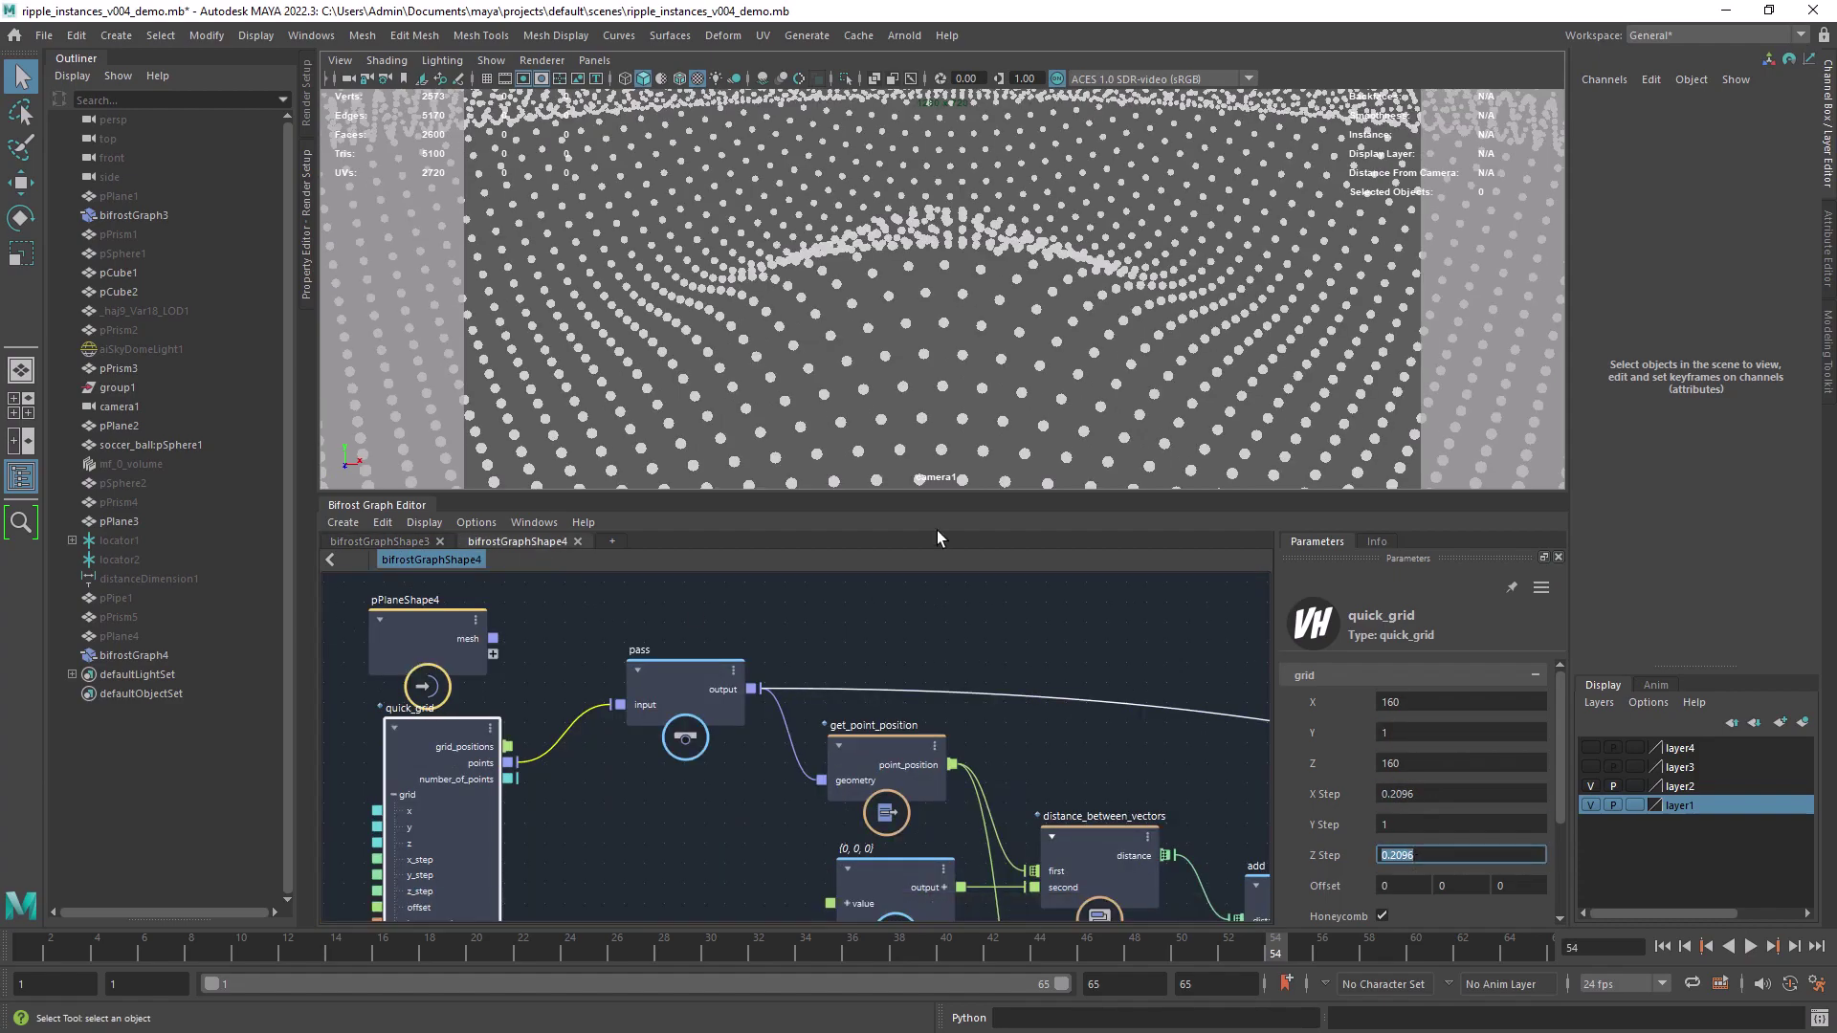
Step: Play the point grid's ripple animation, stop it and return to the first frame
left_click(1750, 946)
left_click(1752, 943)
left_click(1662, 946)
scroll(1563, 830, "down", 3)
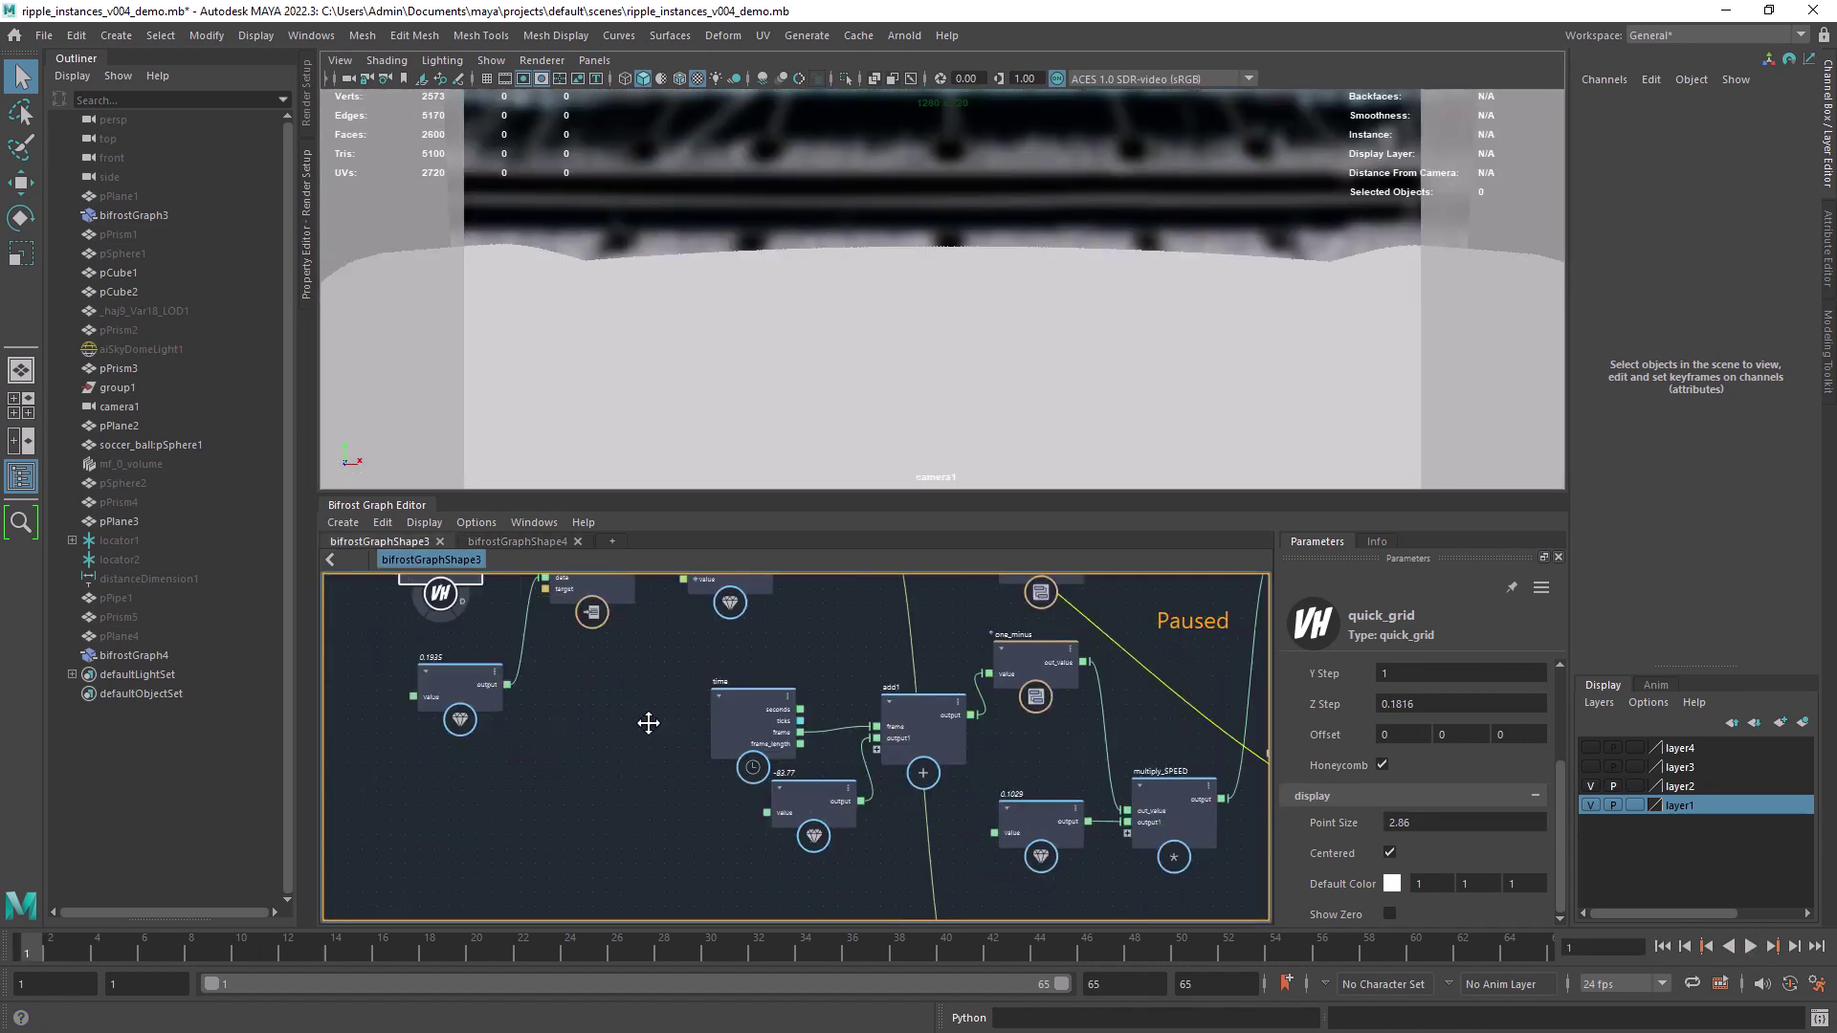
Step: Insert a set_geo_property node for point_size between quick_grid and pass, driven by a float value of 0.1935, and play the result
key("Tab")
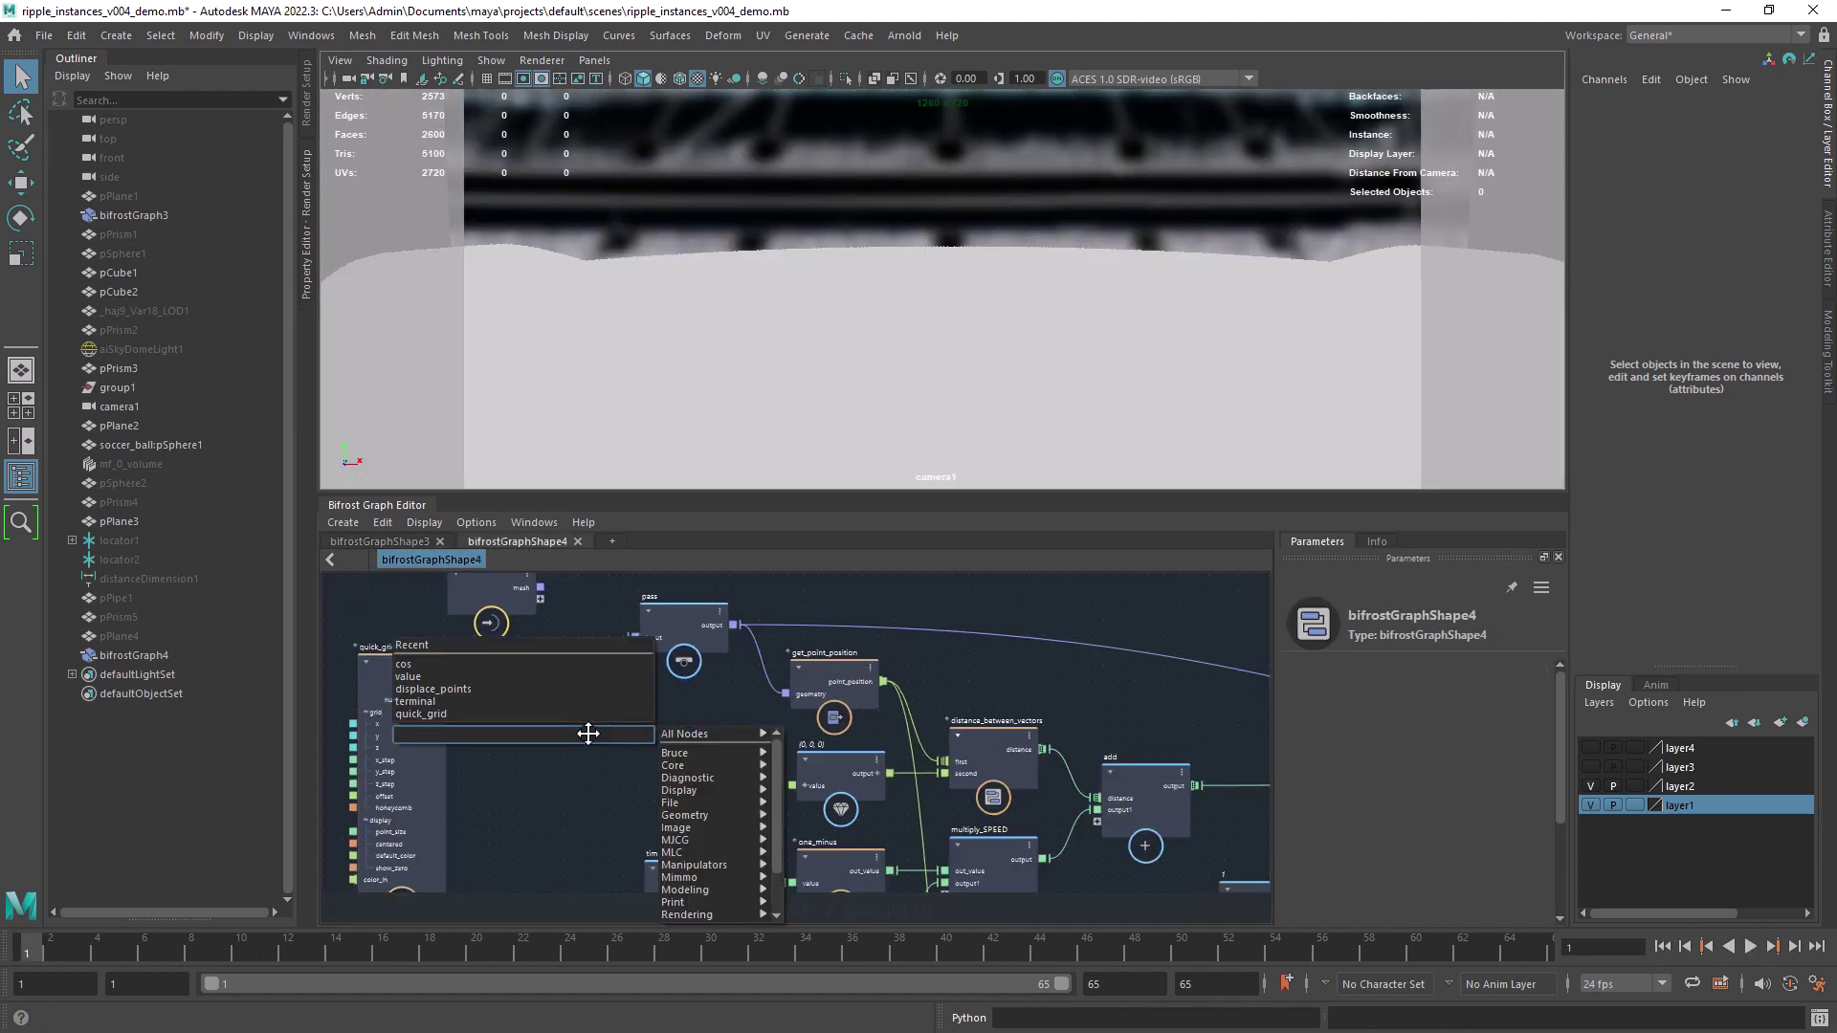
type("point_size")
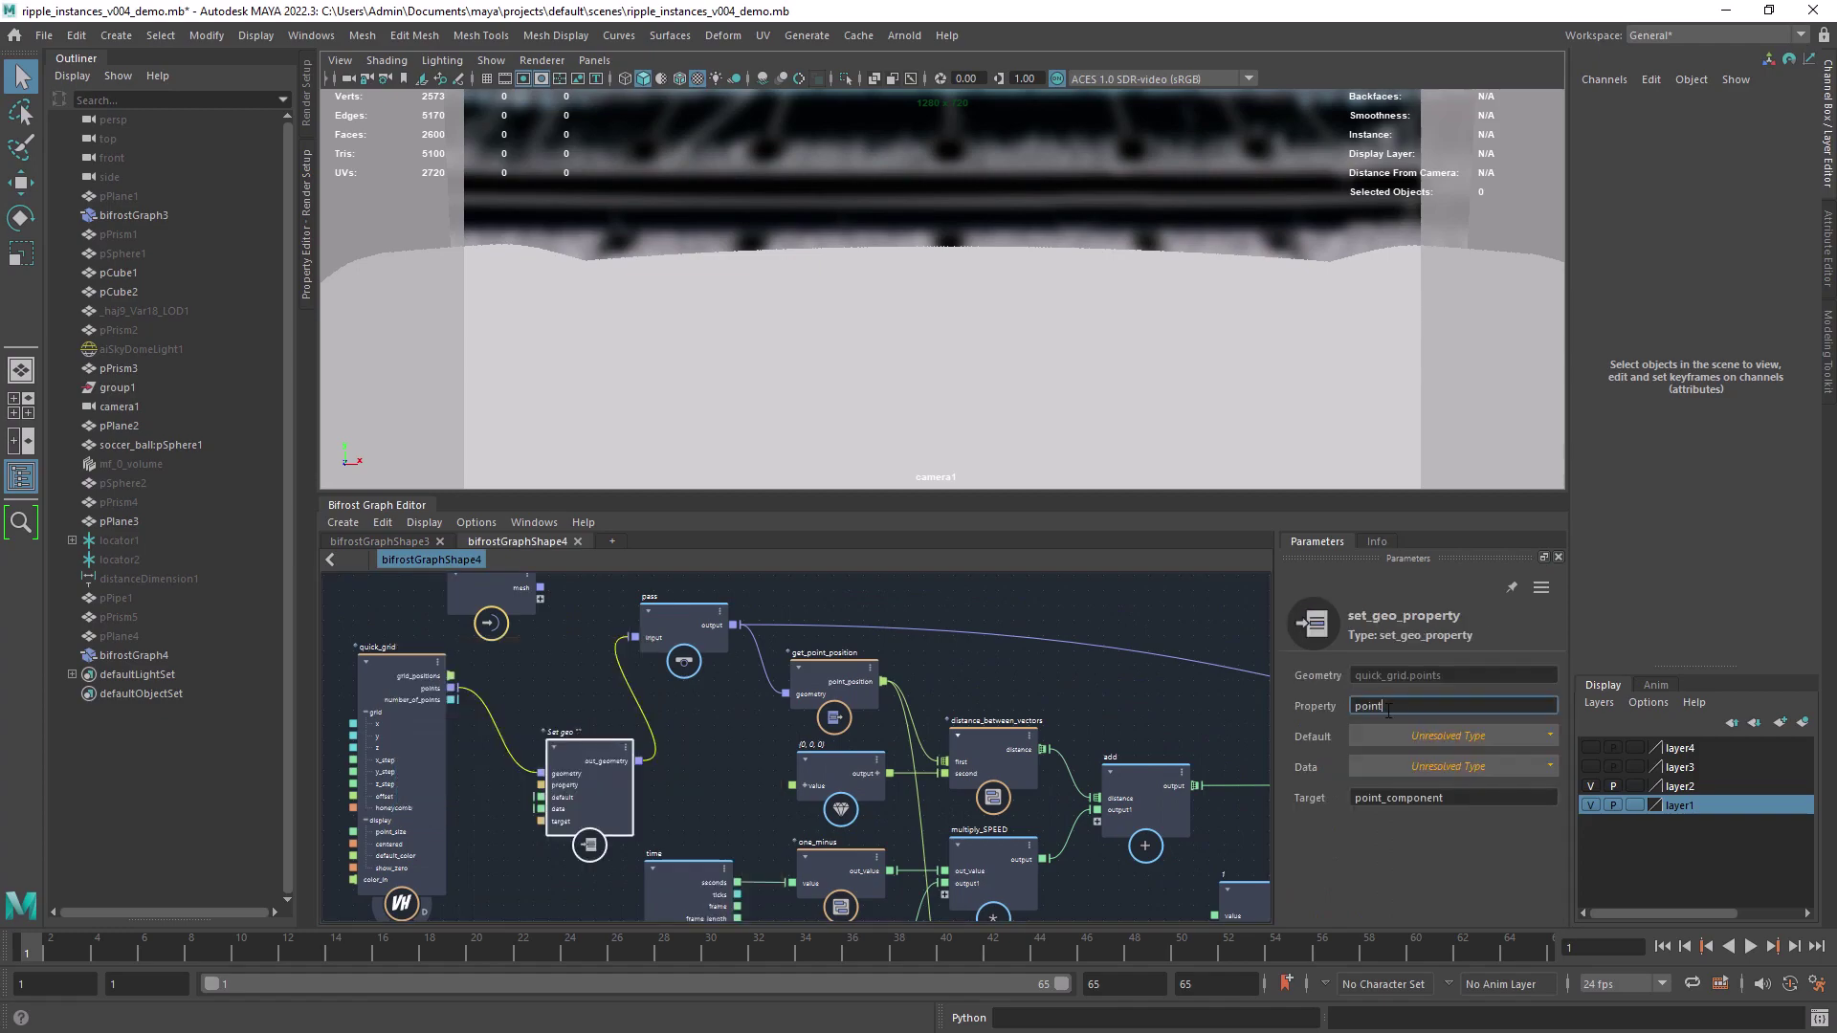
key("Return")
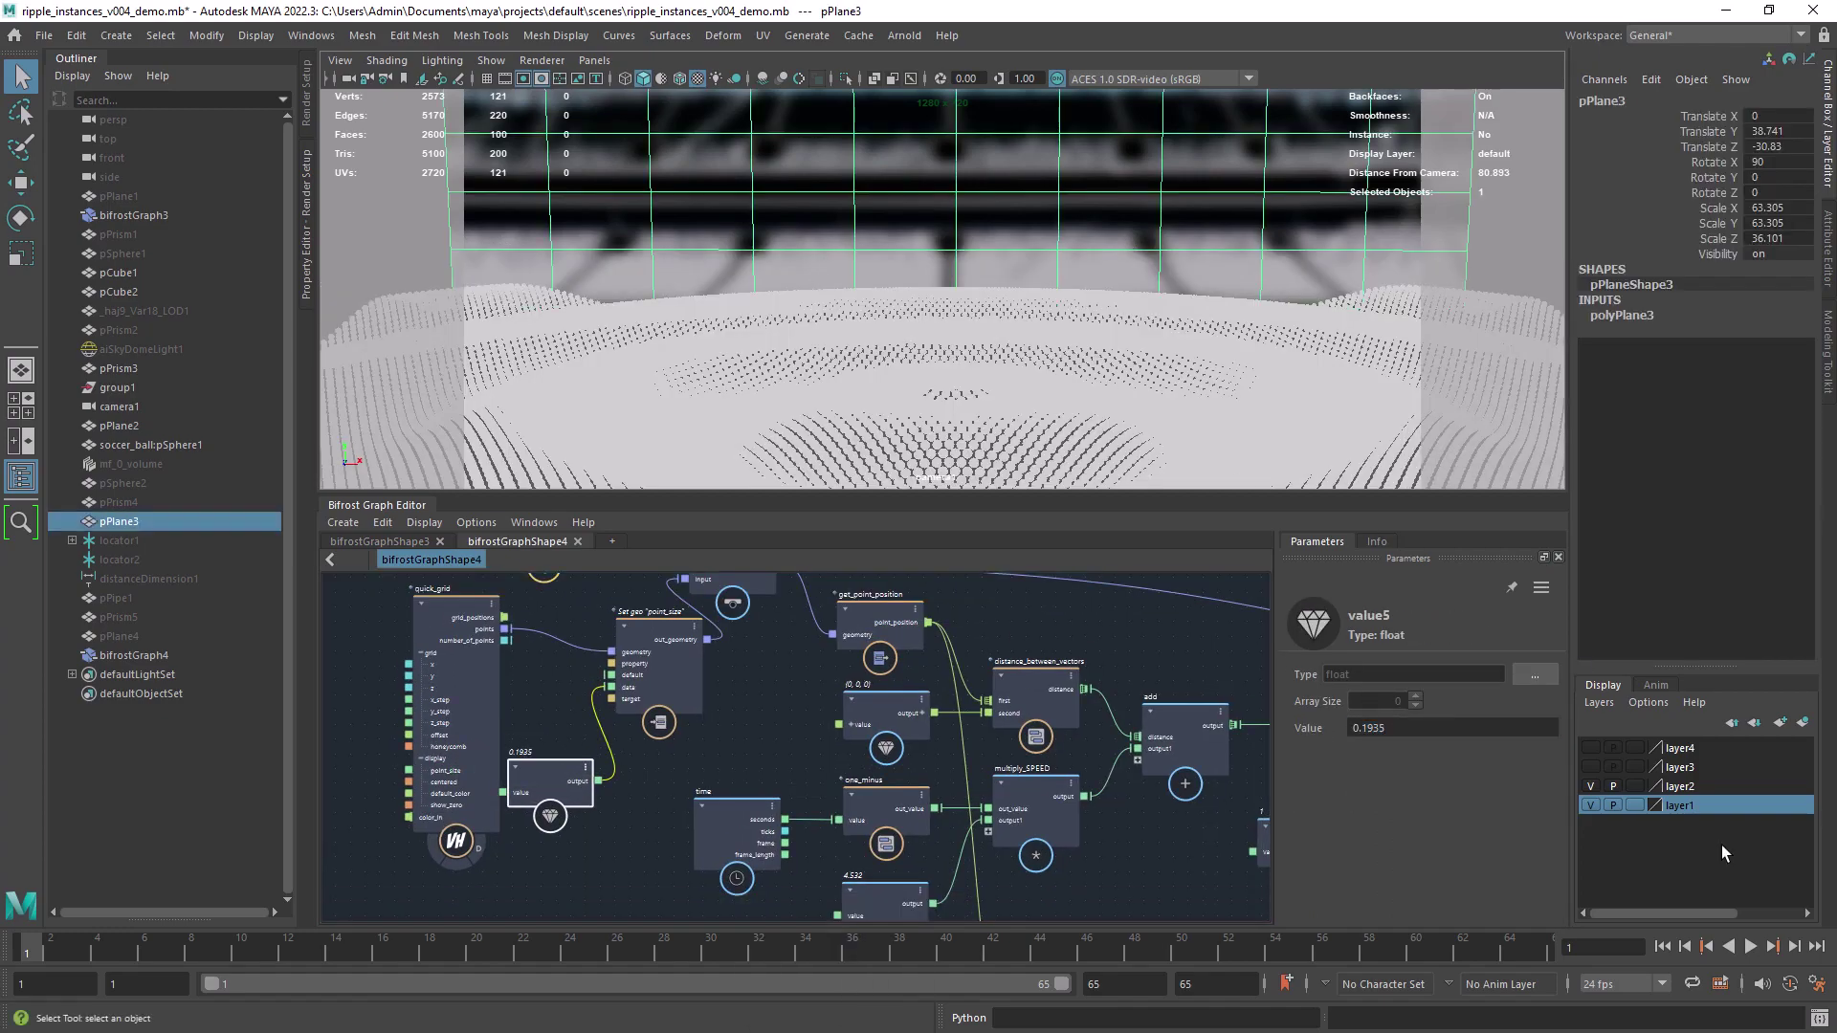
left_click(1750, 946)
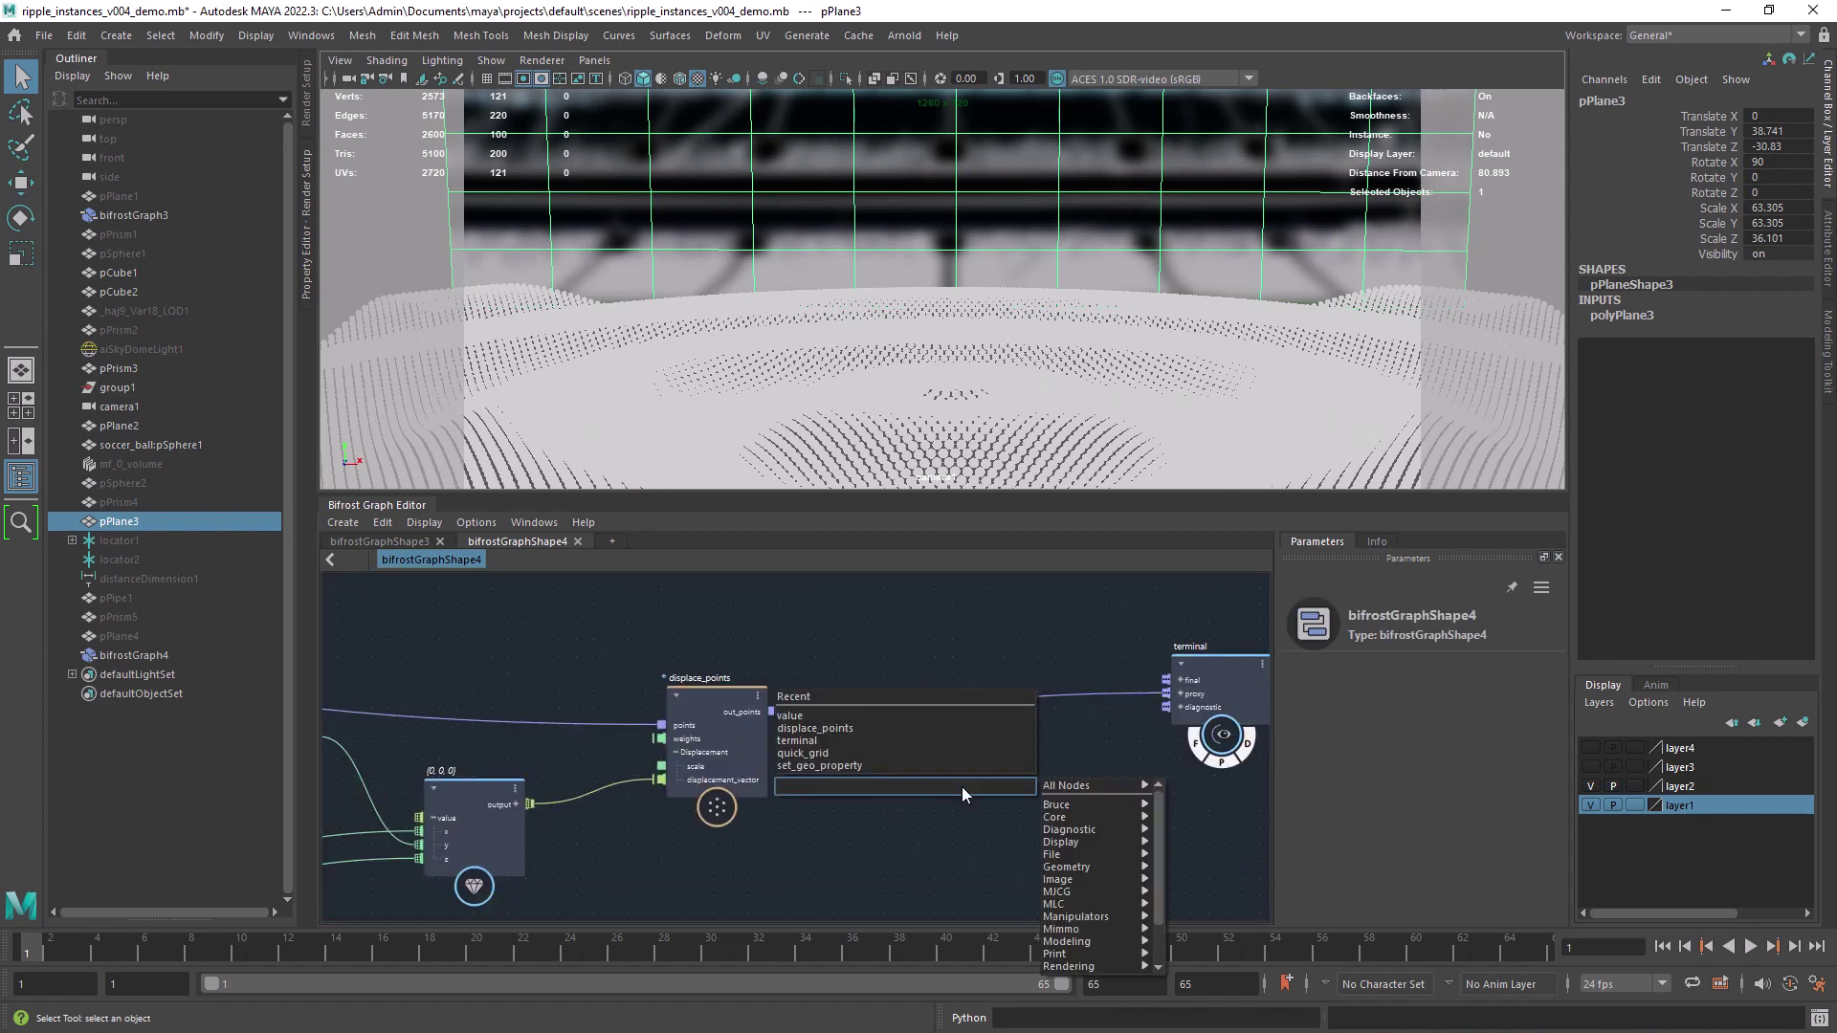
Step: Insert a create_instances node between displace_points and the terminal's proxy input
type("create_instances")
key("Return")
left_click_drag(1038, 731, 1165, 679)
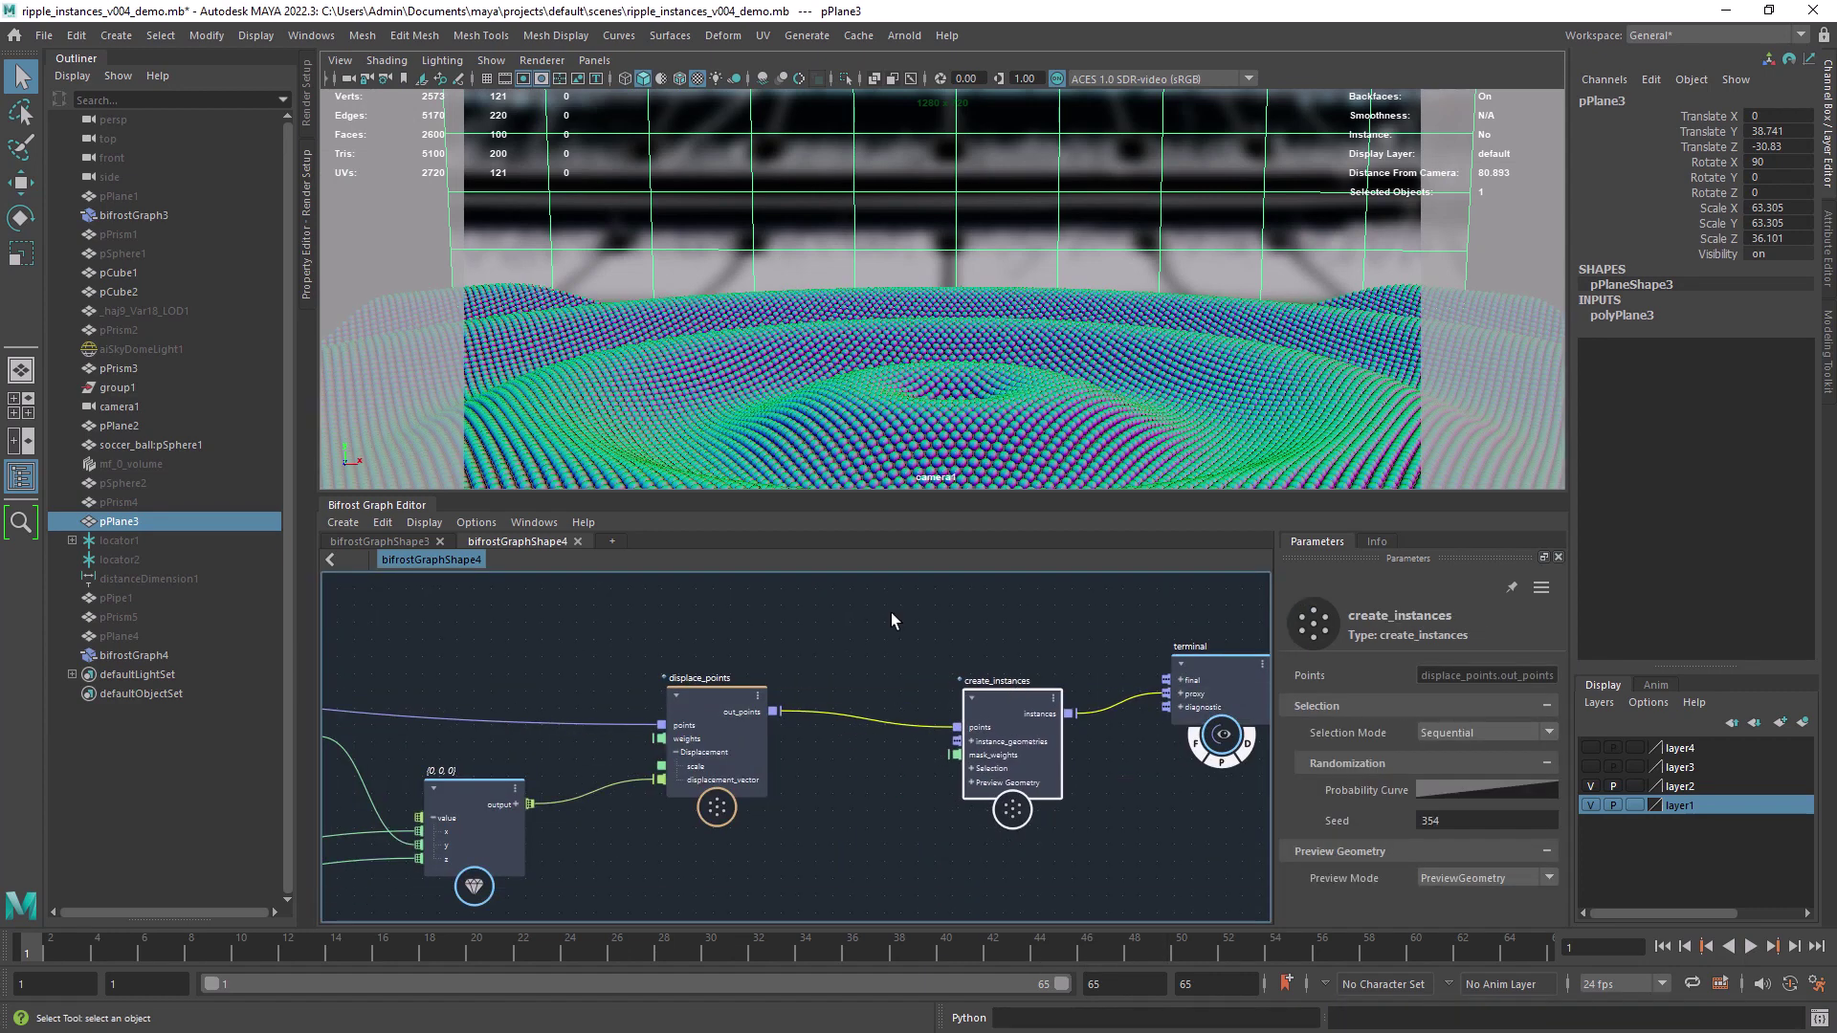
Step: Bring pPrism4 into the graph, connect its mesh to create_instances as the instance geometry, and play the animation
key("Delete")
left_click_drag(119, 502, 923, 673)
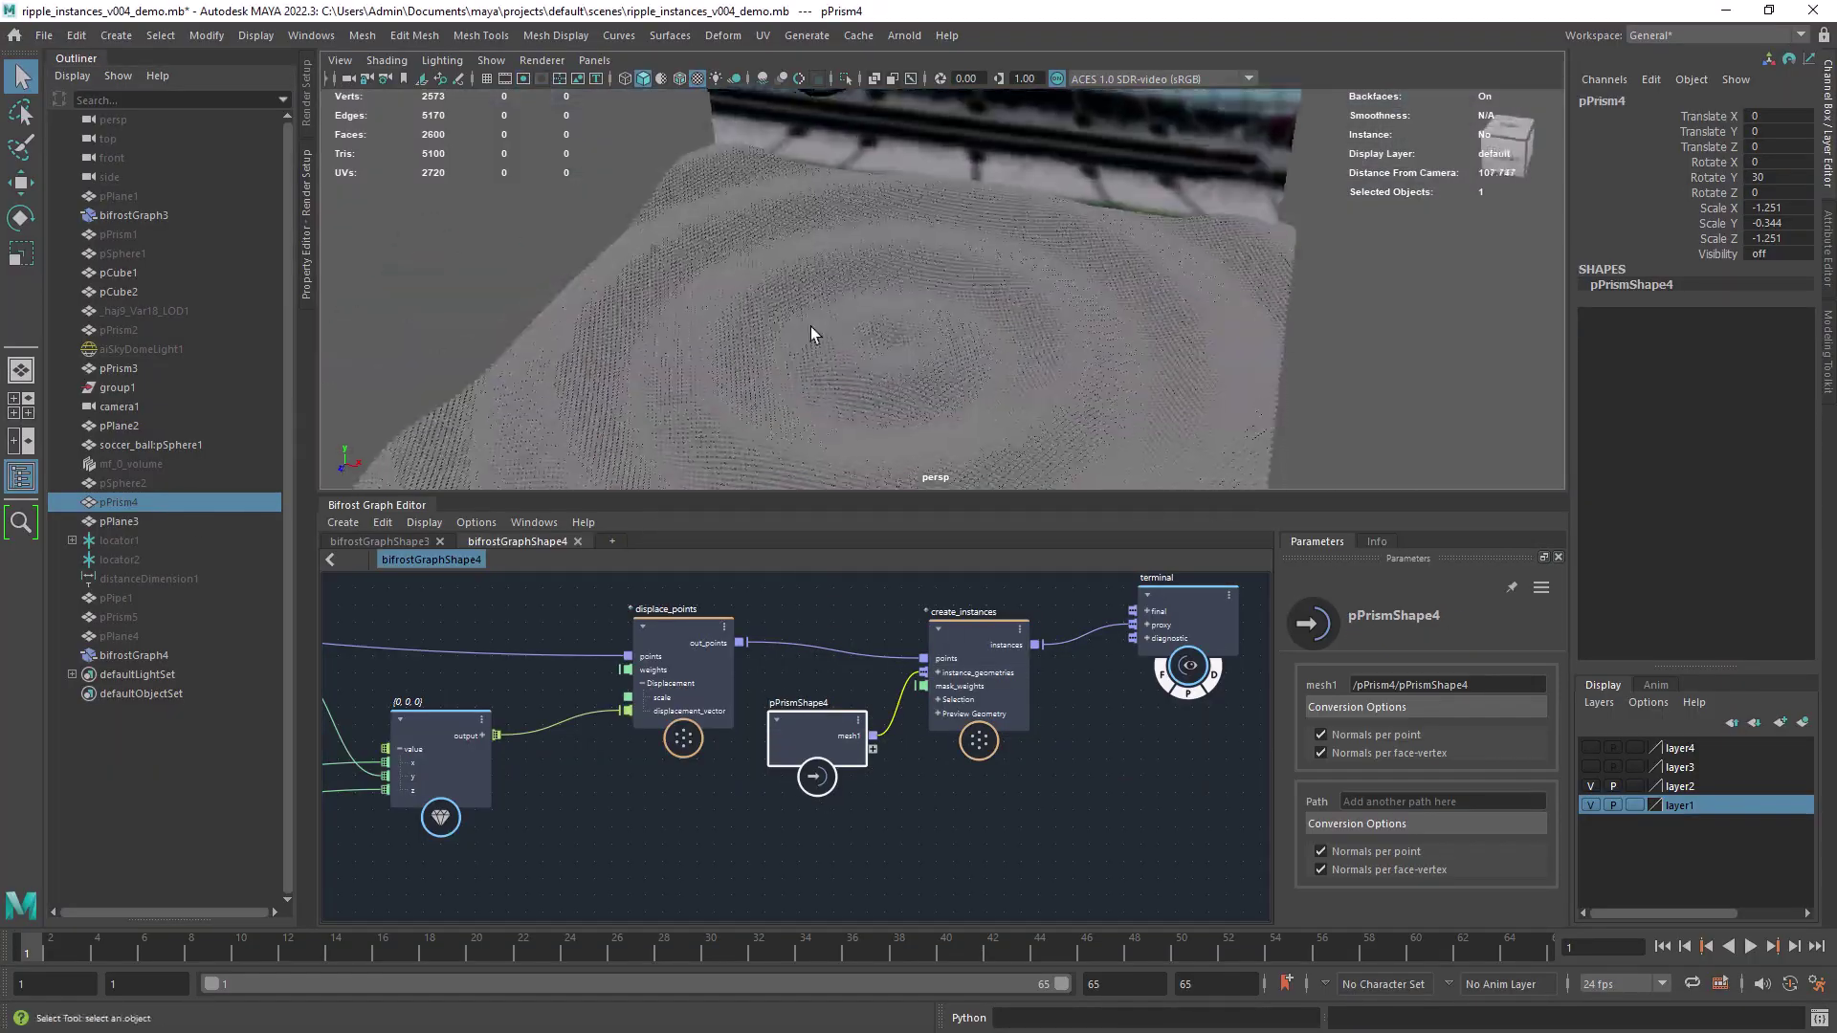
scroll(811, 335, "up", 5)
left_click(1750, 947)
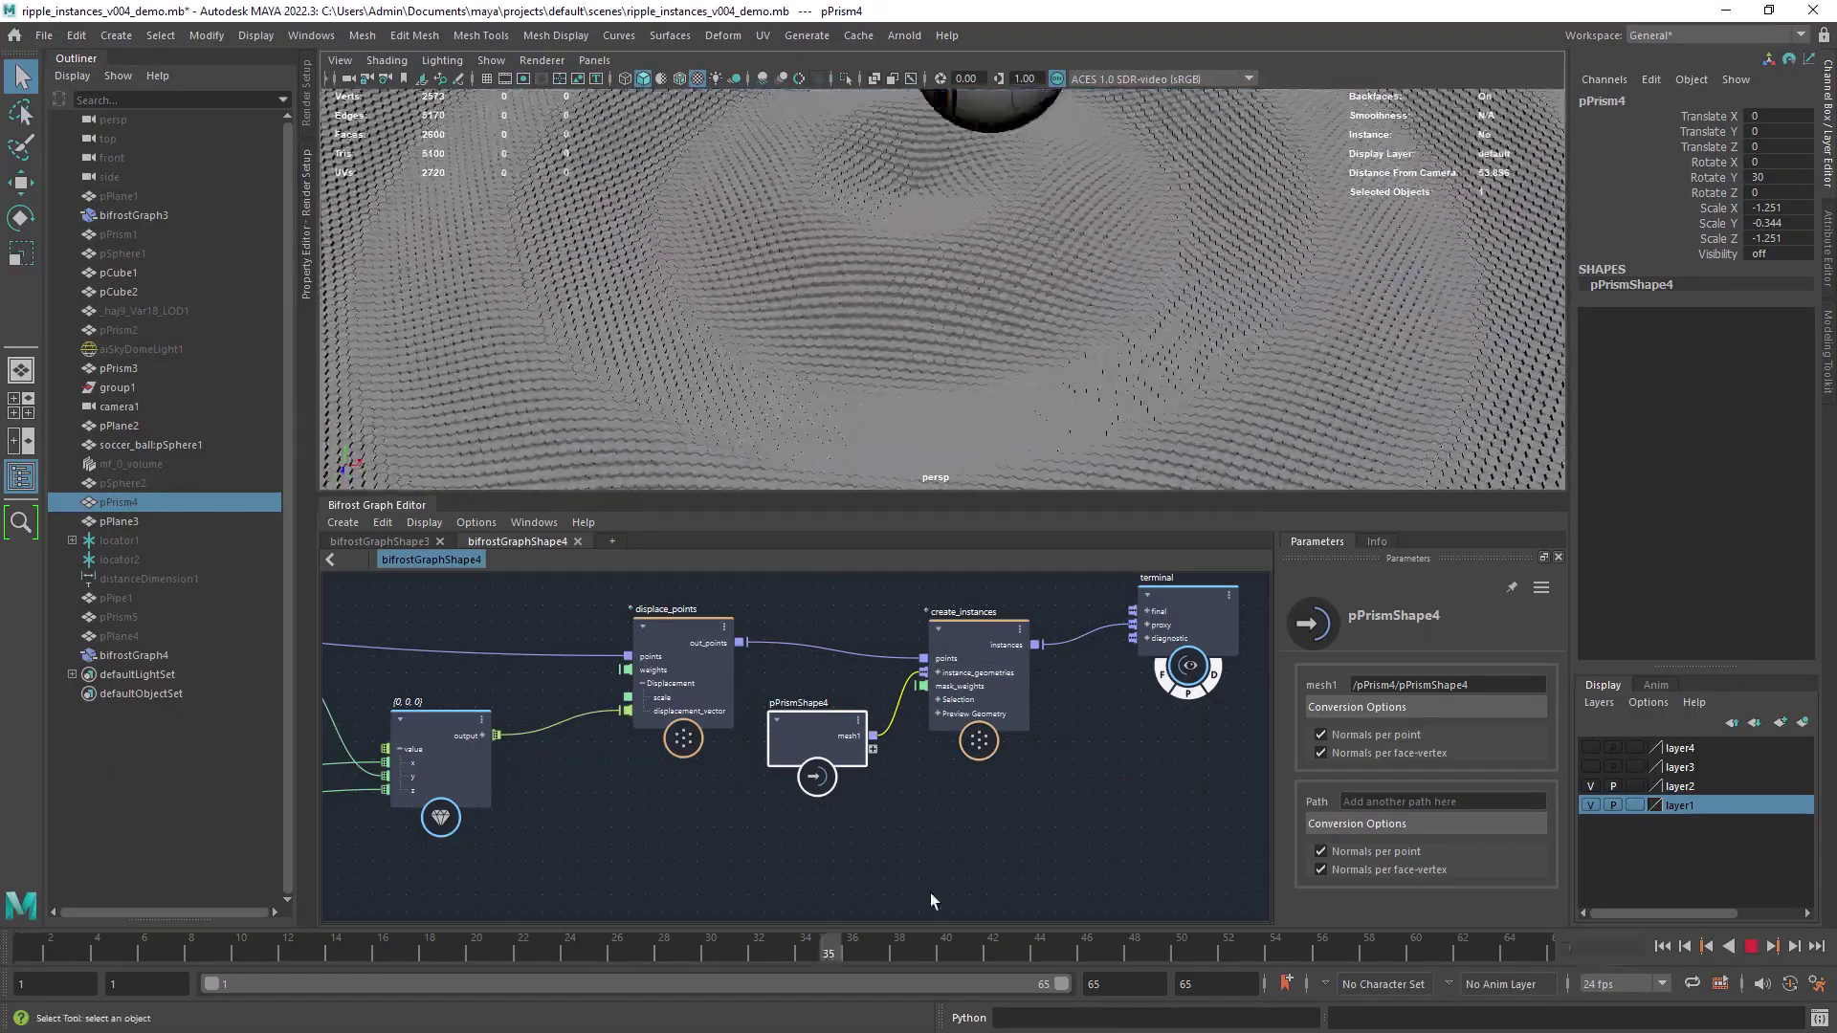
Step: Show wireframe on shaded and add a Bifrost manipulator field volume to the bifrostGraph4 graph
left_click(678, 79)
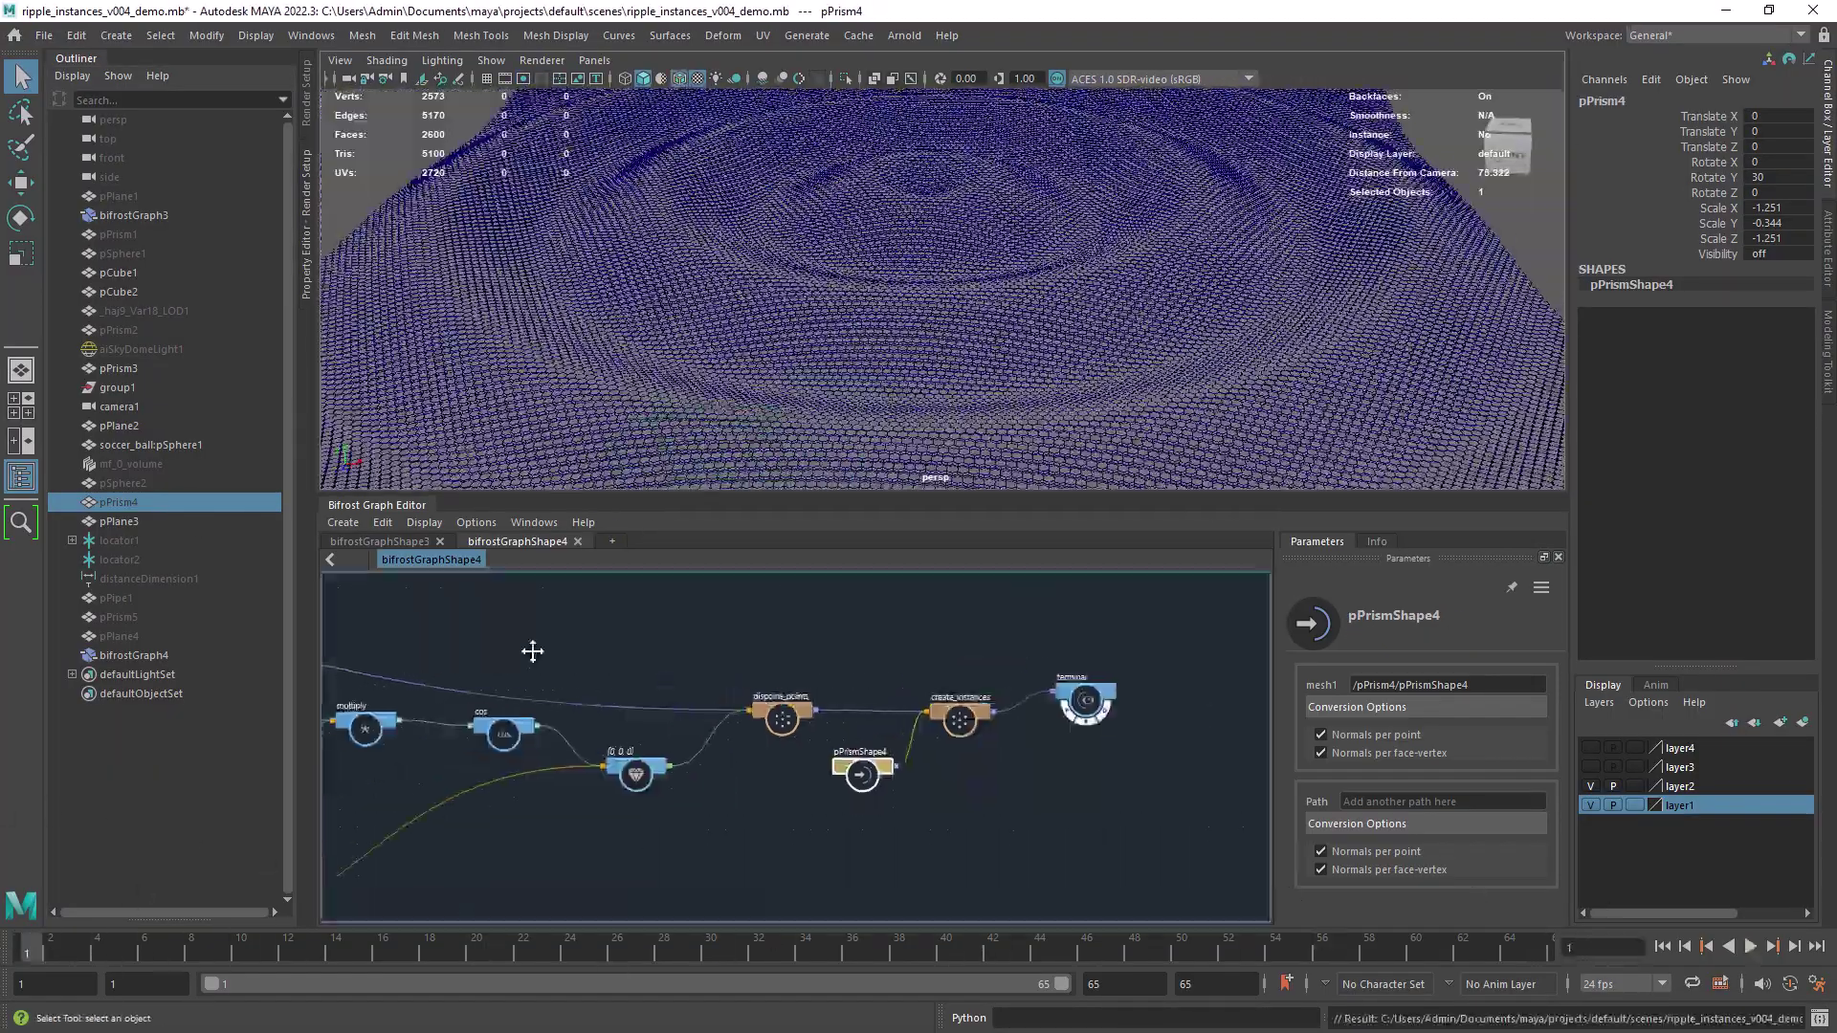
key("space")
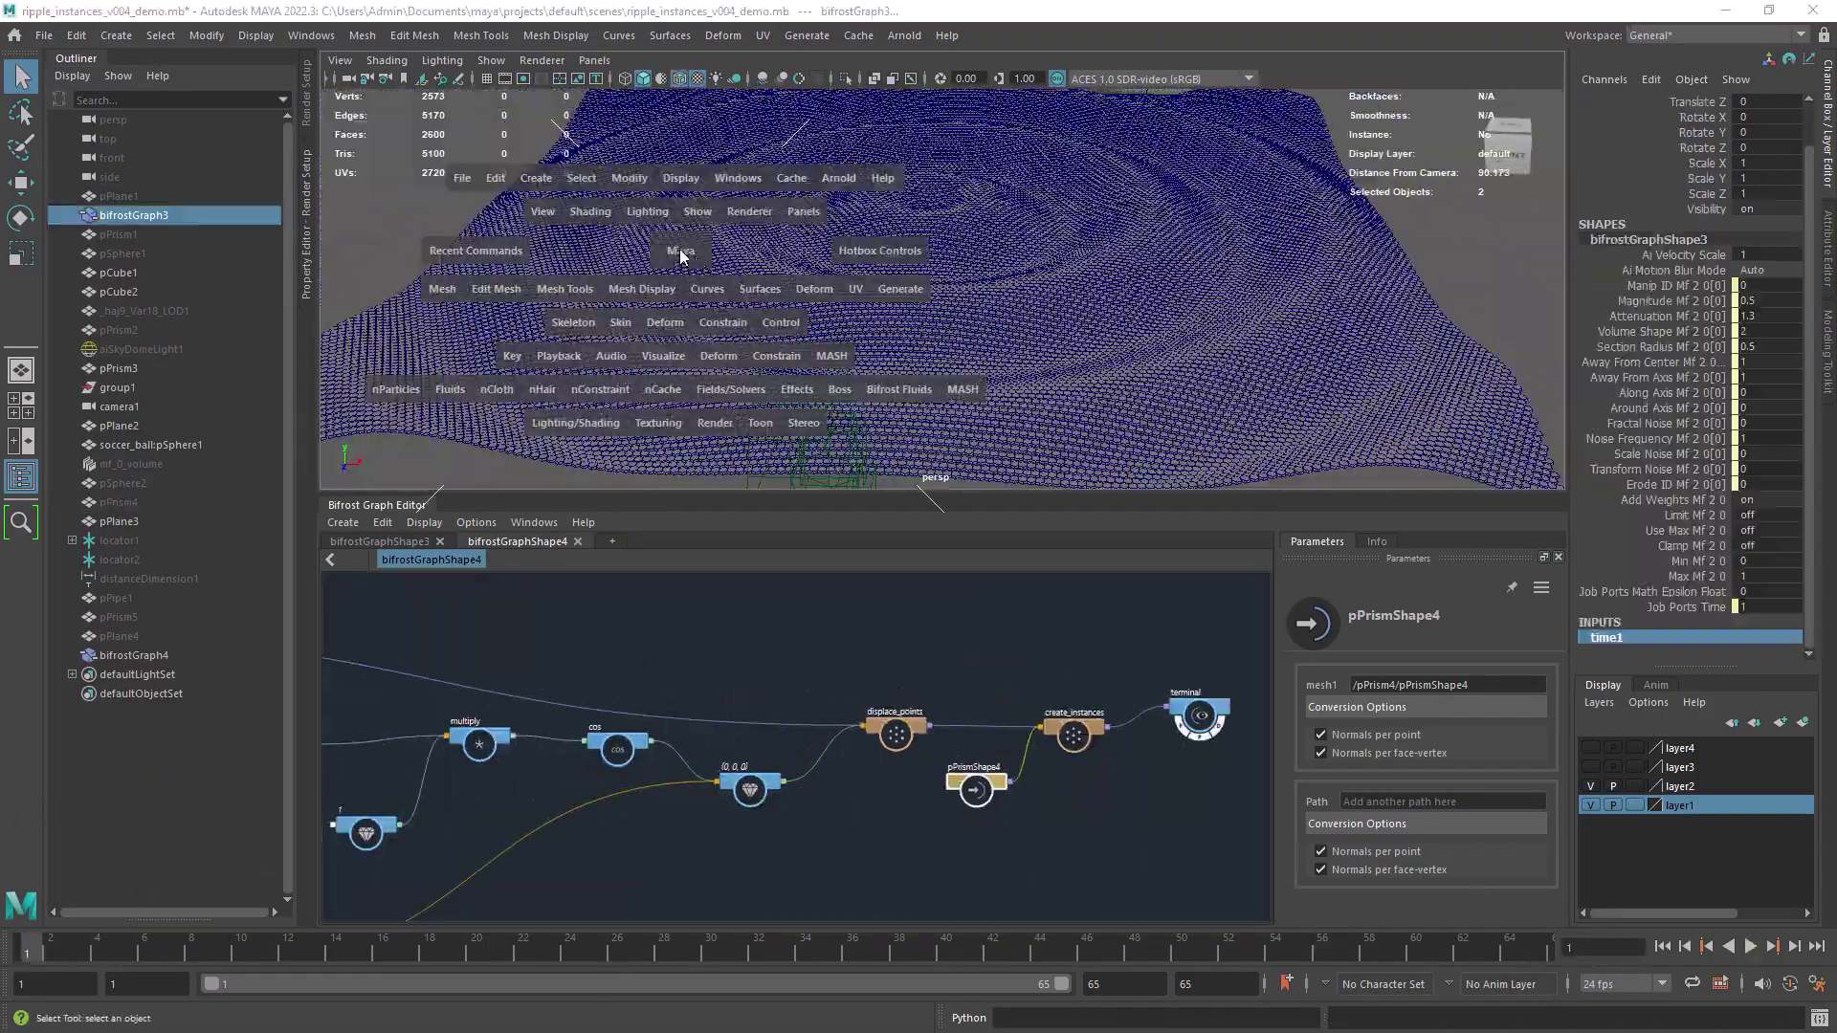
left_click(156, 722)
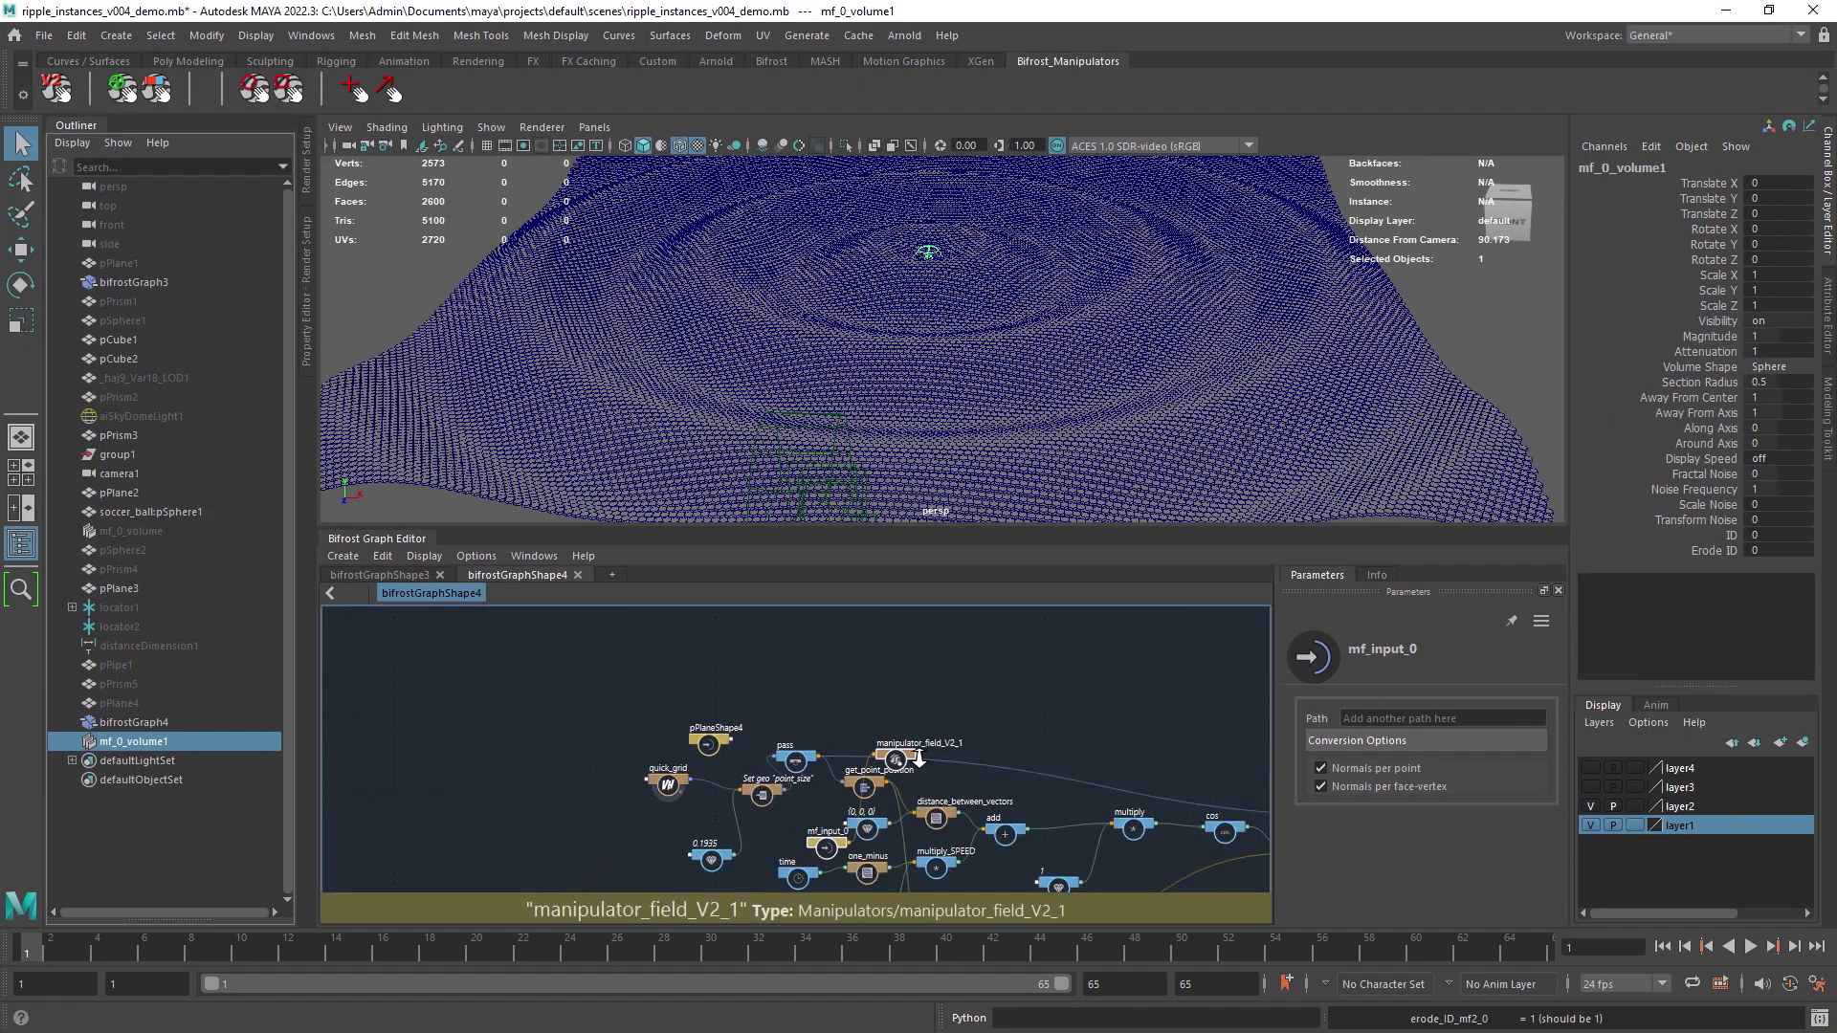
middle_click_drag(882, 730, 835, 732, "alt")
right_click_drag(835, 732, 710, 729, "alt")
middle_click_drag(987, 316, 935, 442, "alt")
Step: Add a sample_field node that samples the manipulator field's scalar_field at the grid's point positions
key("space")
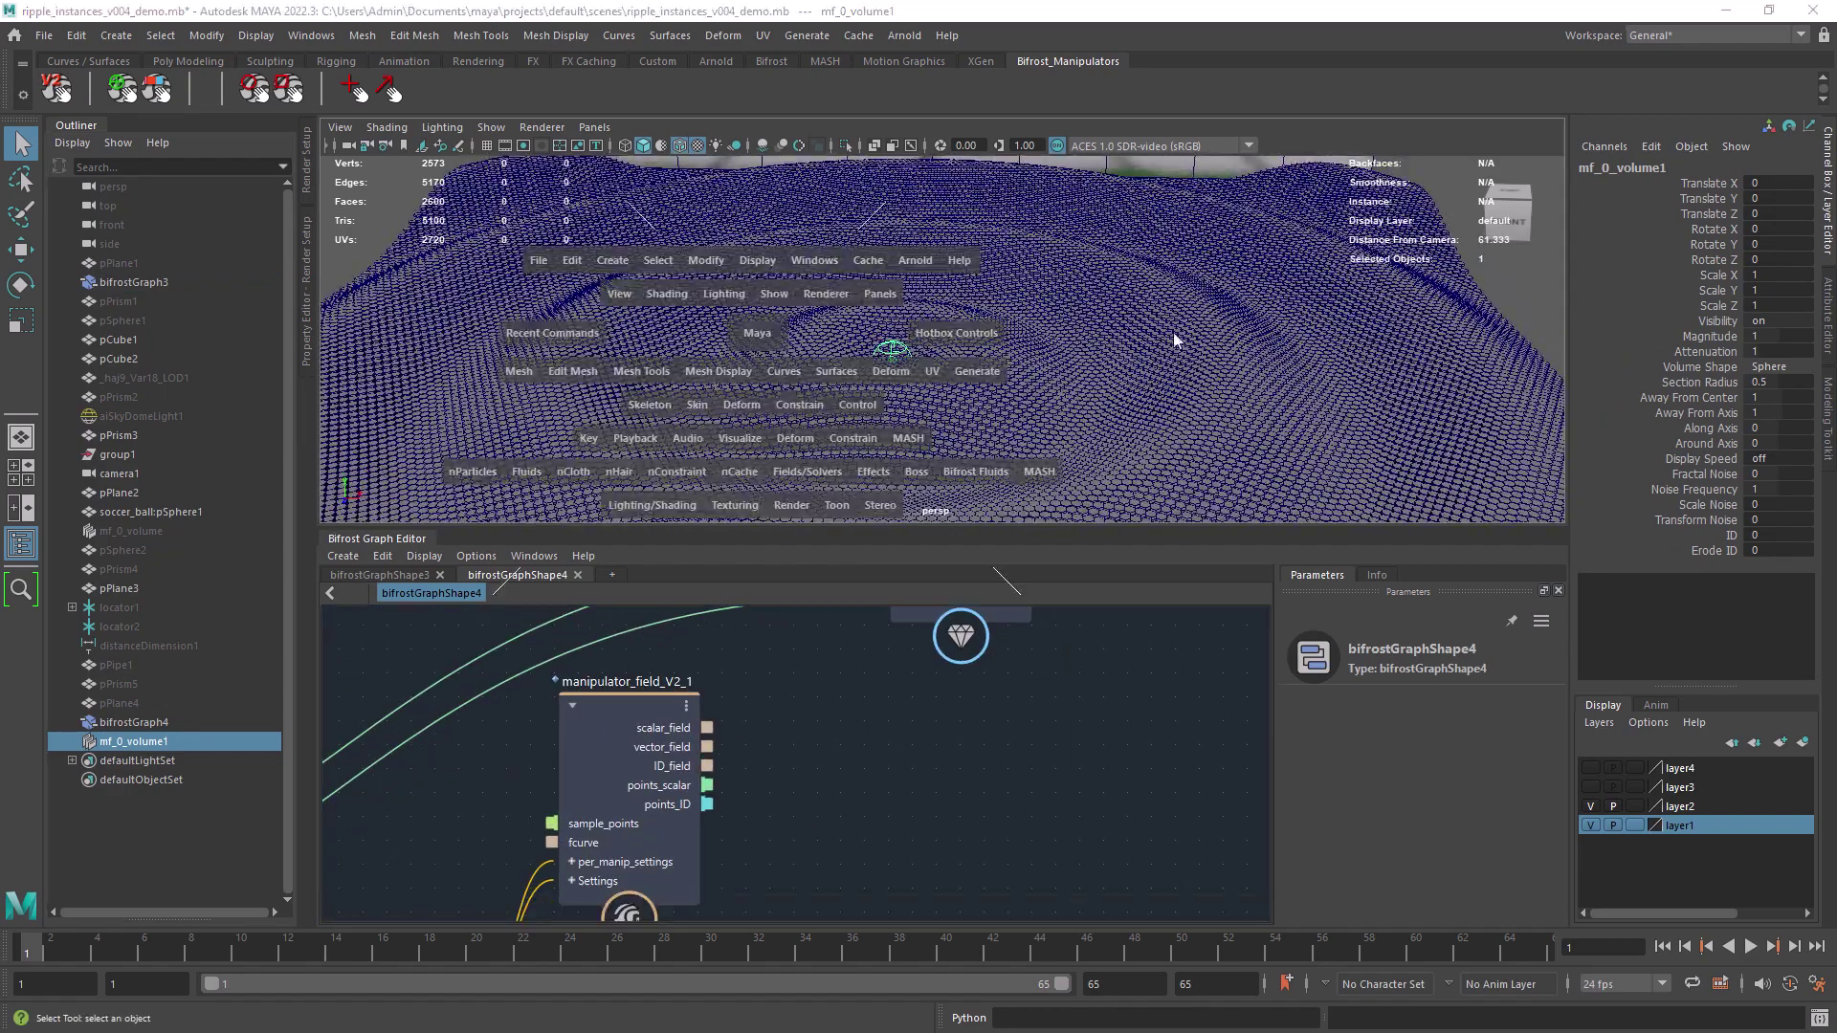
left_click_drag(1173, 331, 810, 566)
left_click_drag(707, 694, 742, 693)
middle_click_drag(742, 693, 664, 709, "alt")
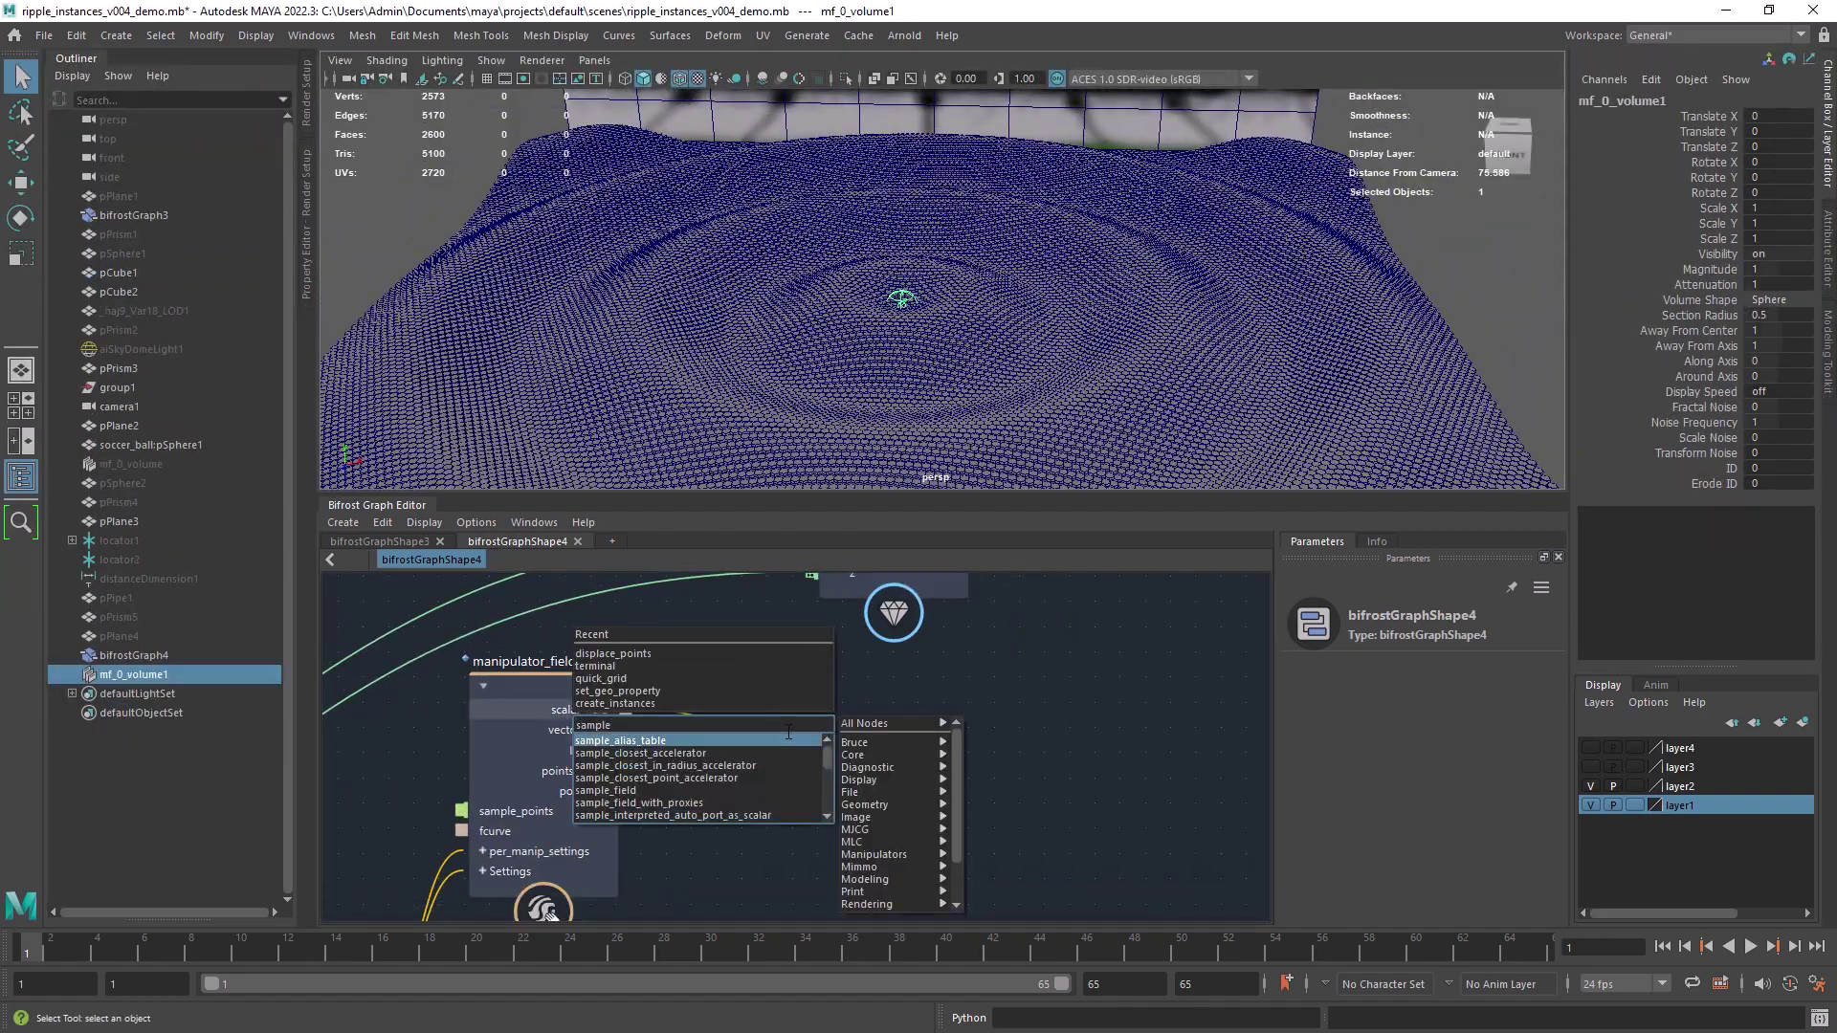
key("Return")
left_click(683, 771)
right_click_drag(683, 771, 841, 794, "alt")
middle_click_drag(842, 794, 749, 693, "alt")
left_click(749, 692)
right_click_drag(749, 692, 899, 832, "alt")
middle_click_drag(899, 832, 646, 786, "alt")
left_click(609, 858)
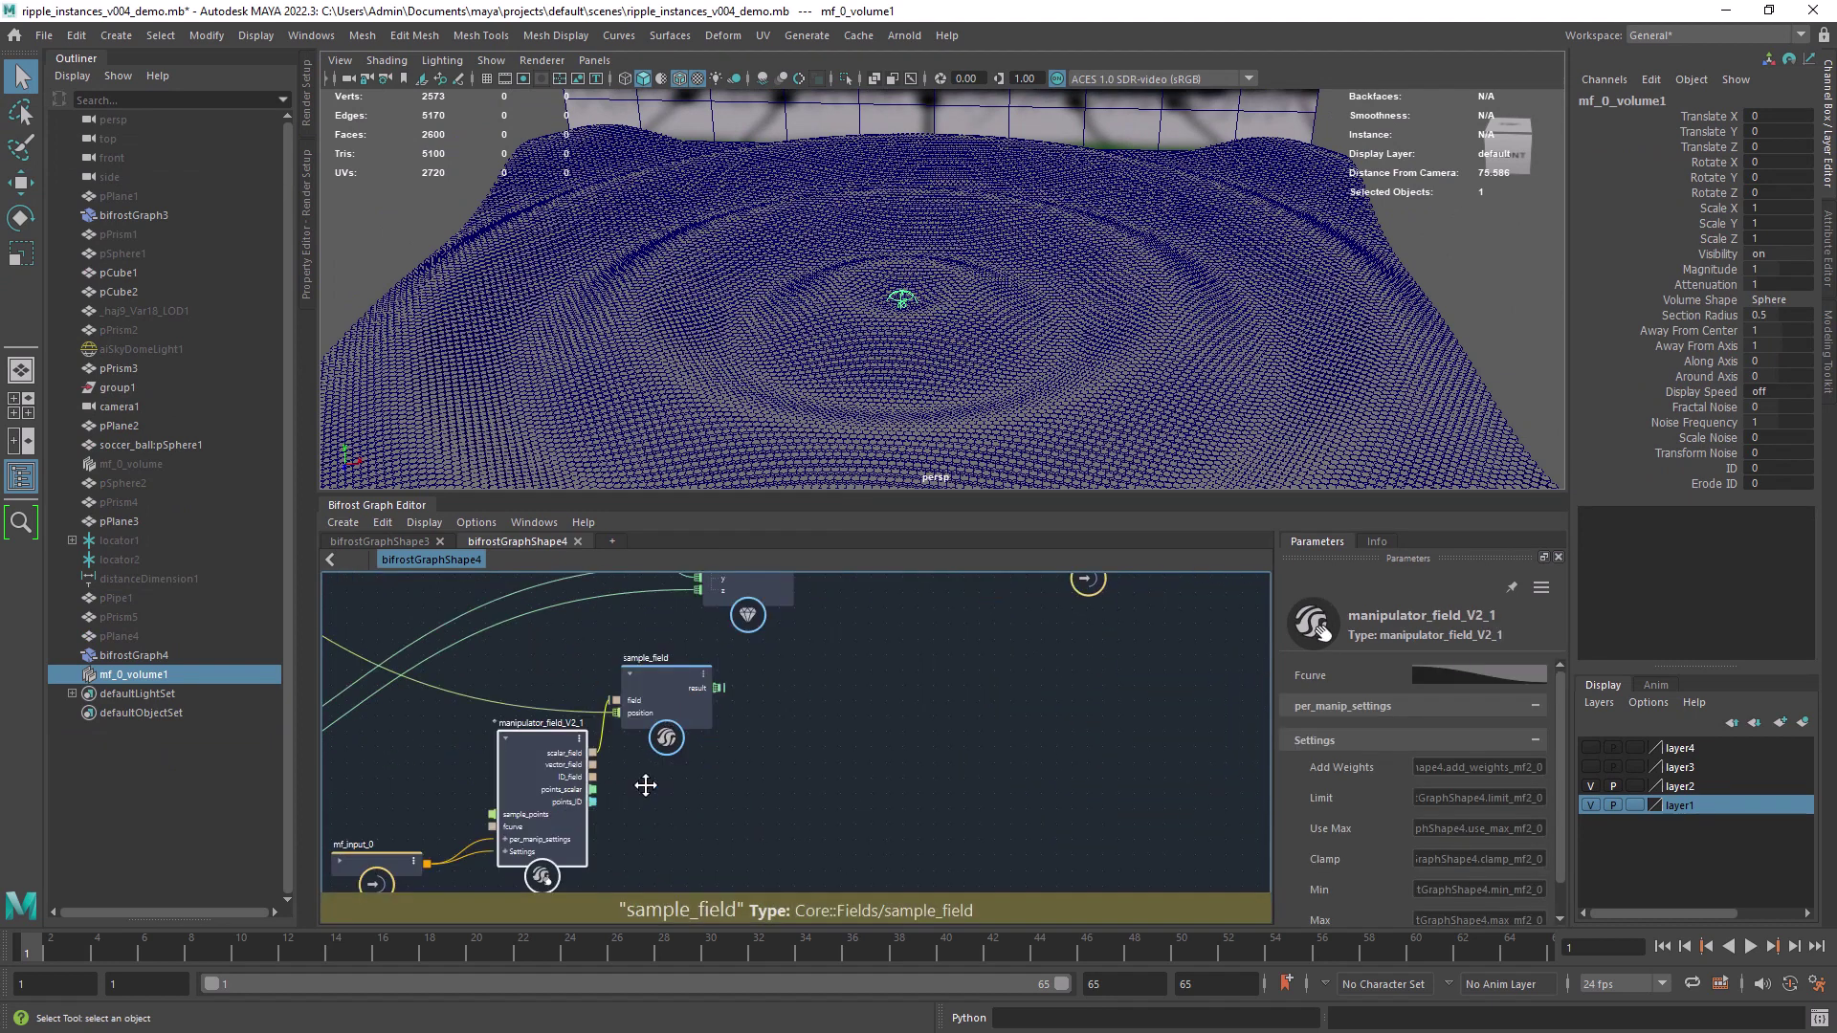
left_click_drag(685, 643, 665, 676)
Step: Add a multiply node combining the cosine and sample_field results, and connect its output to the float3 value's y input
middle_click_drag(793, 680, 754, 754, "alt")
right_click_drag(754, 754, 700, 717, "alt")
middle_click_drag(701, 717, 670, 689, "alt")
left_click(657, 666)
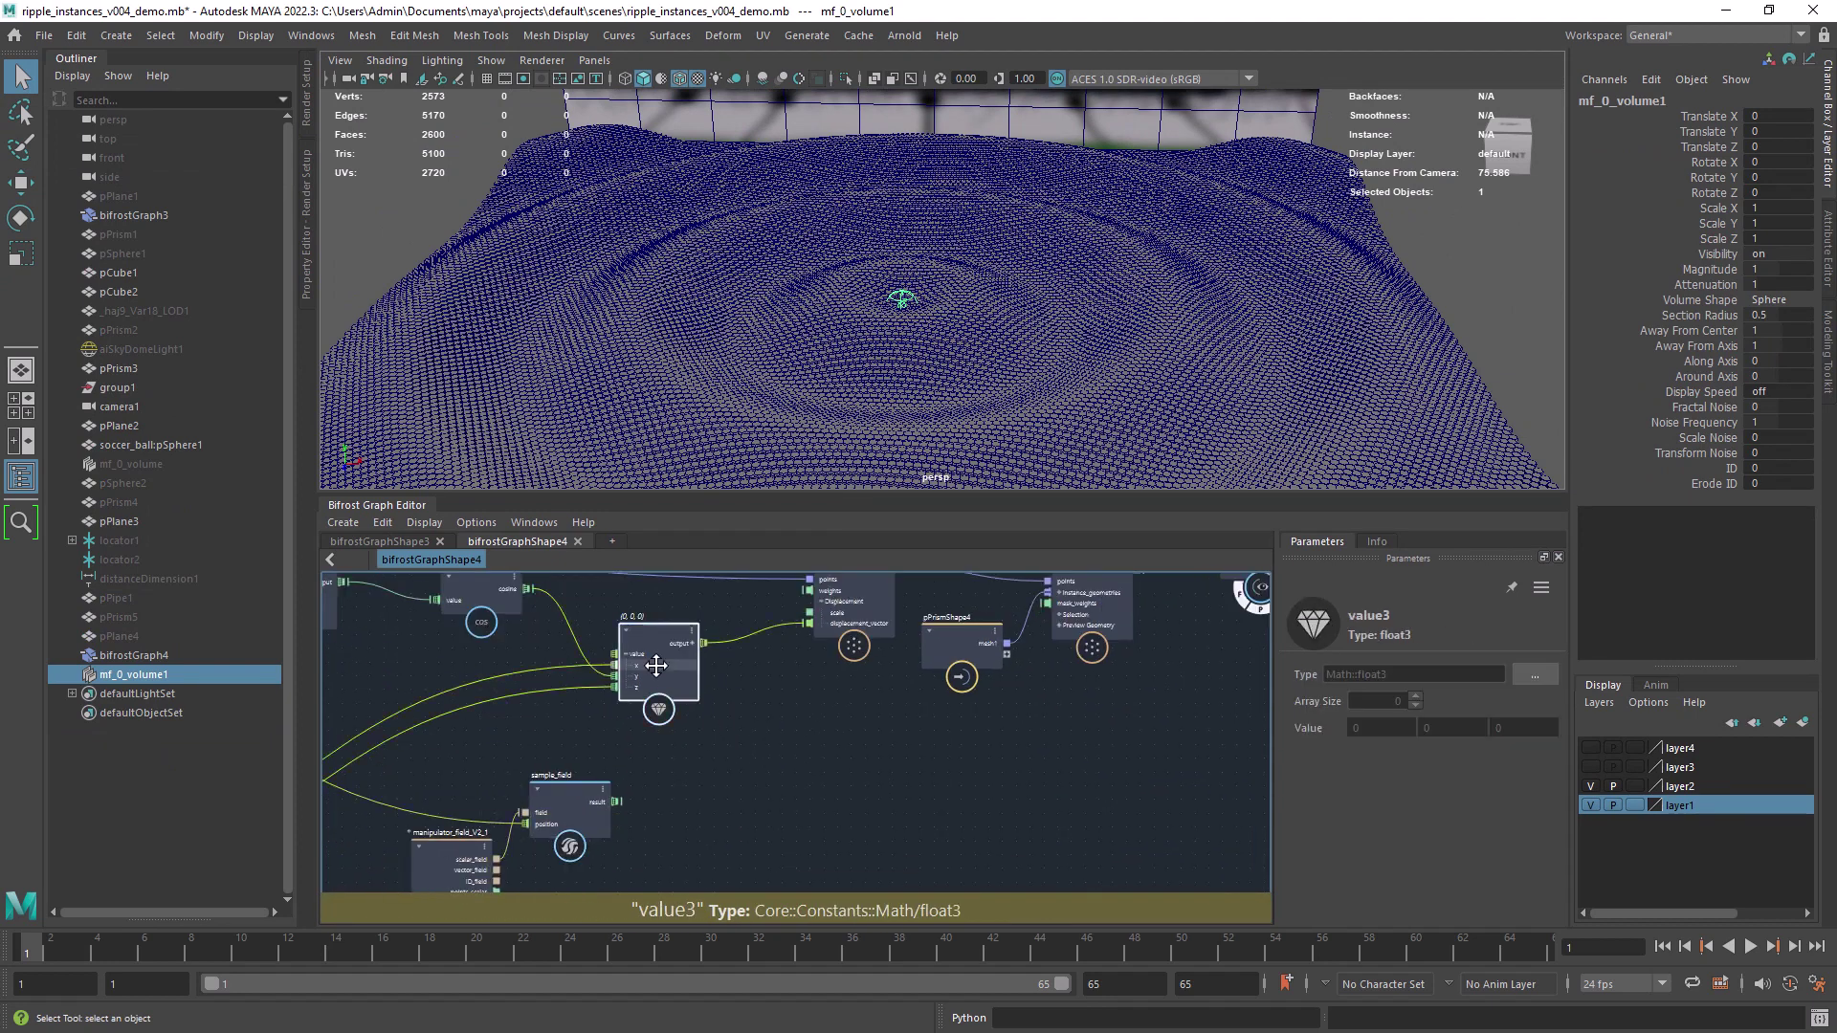
type("mult")
key("Return")
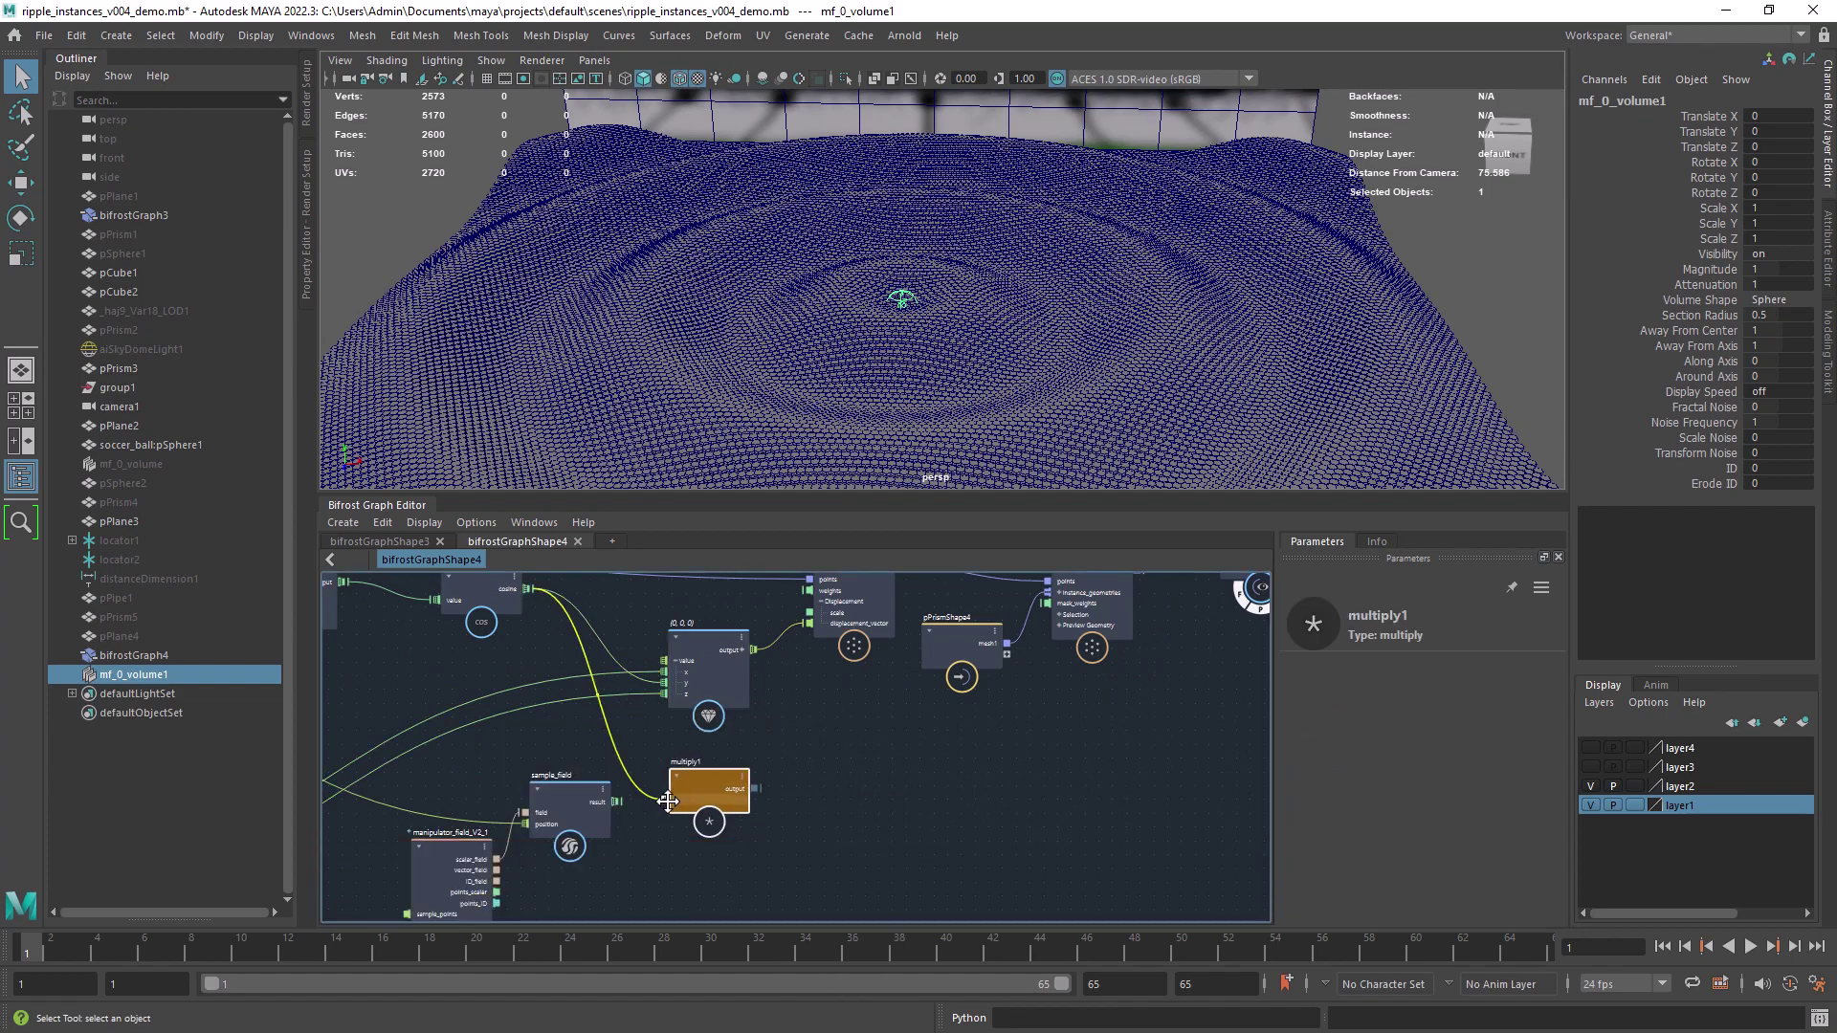
left_click_drag(662, 683, 662, 683)
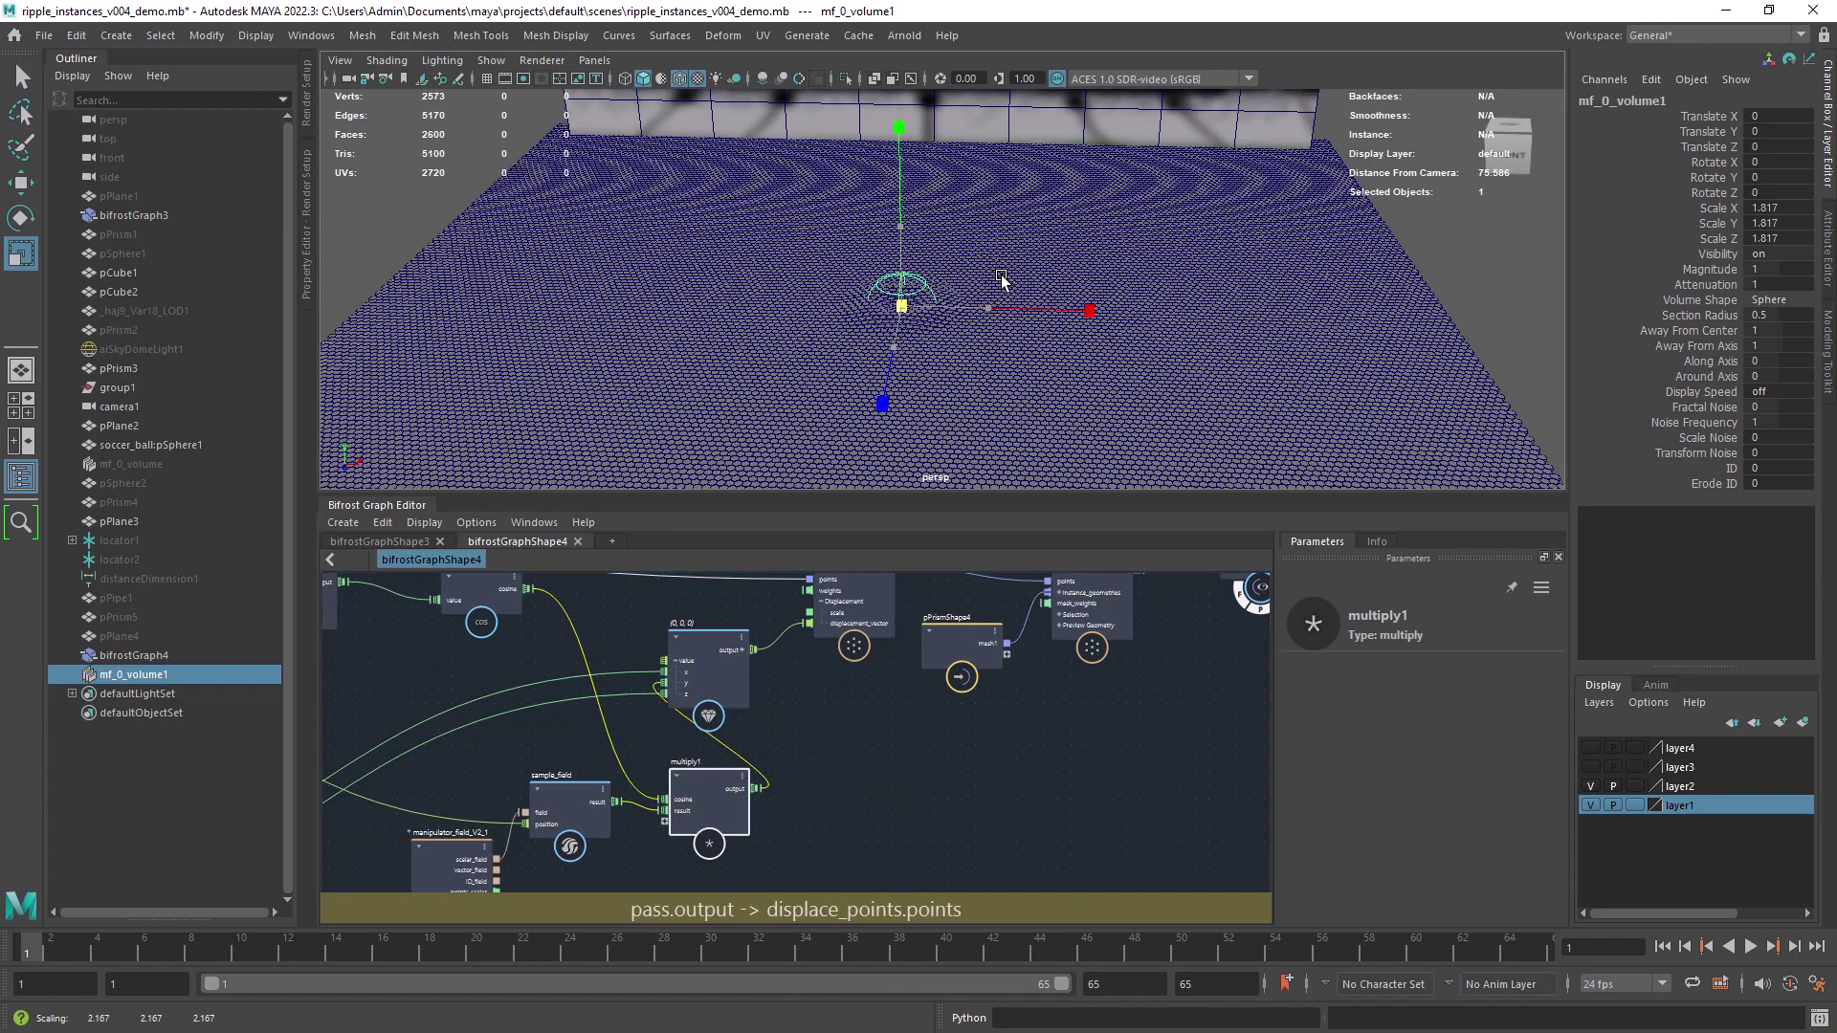
Step: Resize the manipulator field volume mf_0_volume1 and keyframe its scale, using 0 at the start and 9.685 at frame 39
middle_click_drag(1001, 278, 1261, 222)
middle_click_drag(965, 412, 1114, 358)
key("ctrl+z")
key("ctrl+z")
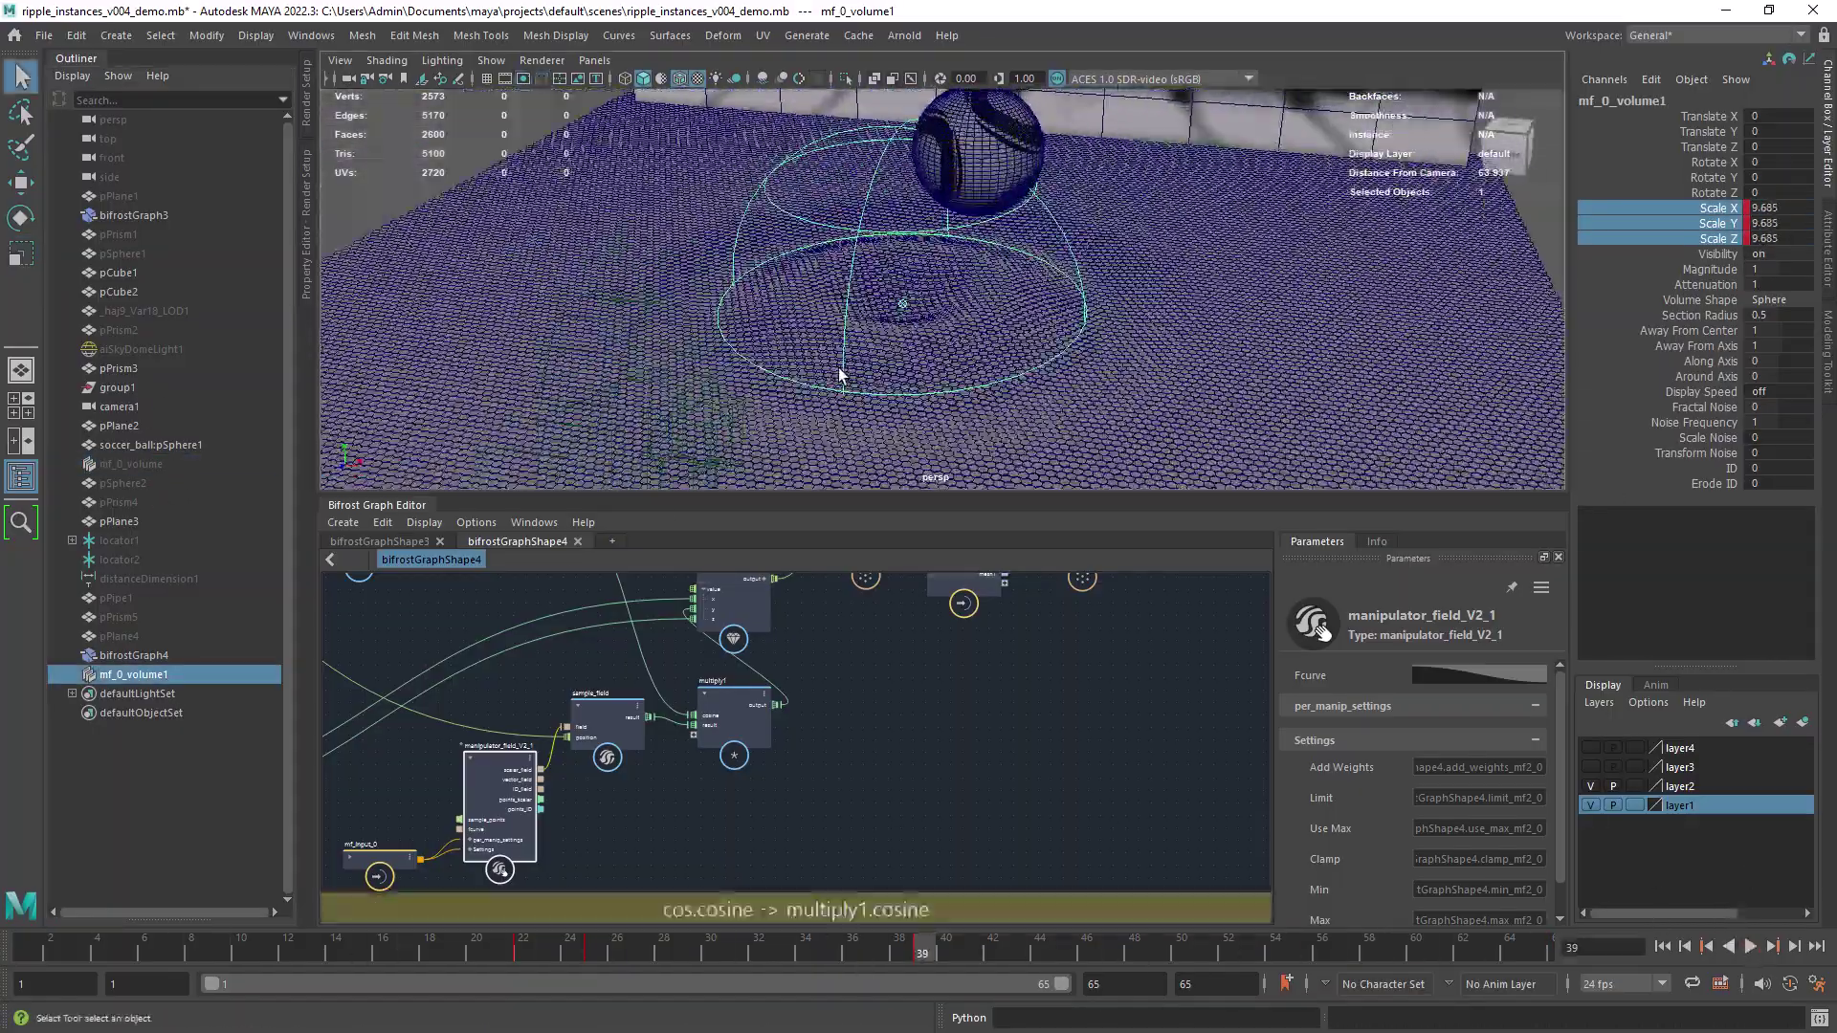
key("r")
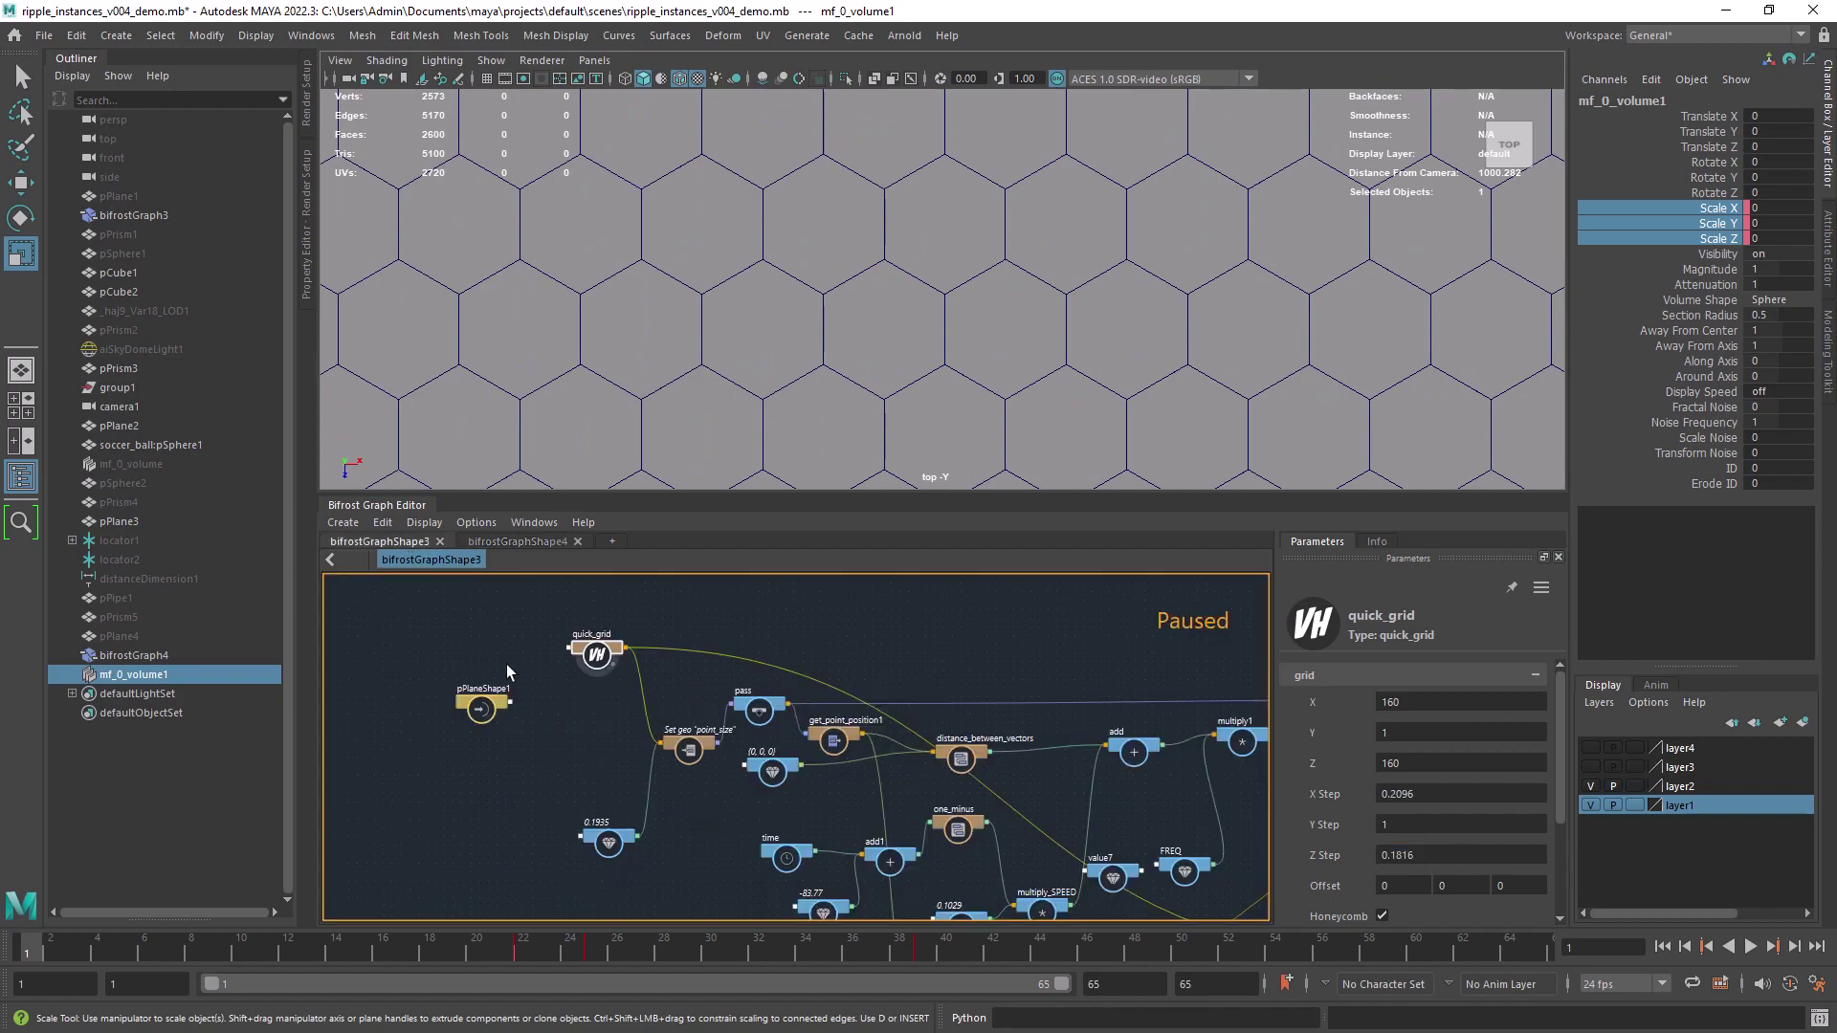
Step: Set the quick_grid Z Step in bifrostGraphShape4 to 0.1816 with Honeycomb on, and play the animation
left_click(517, 541)
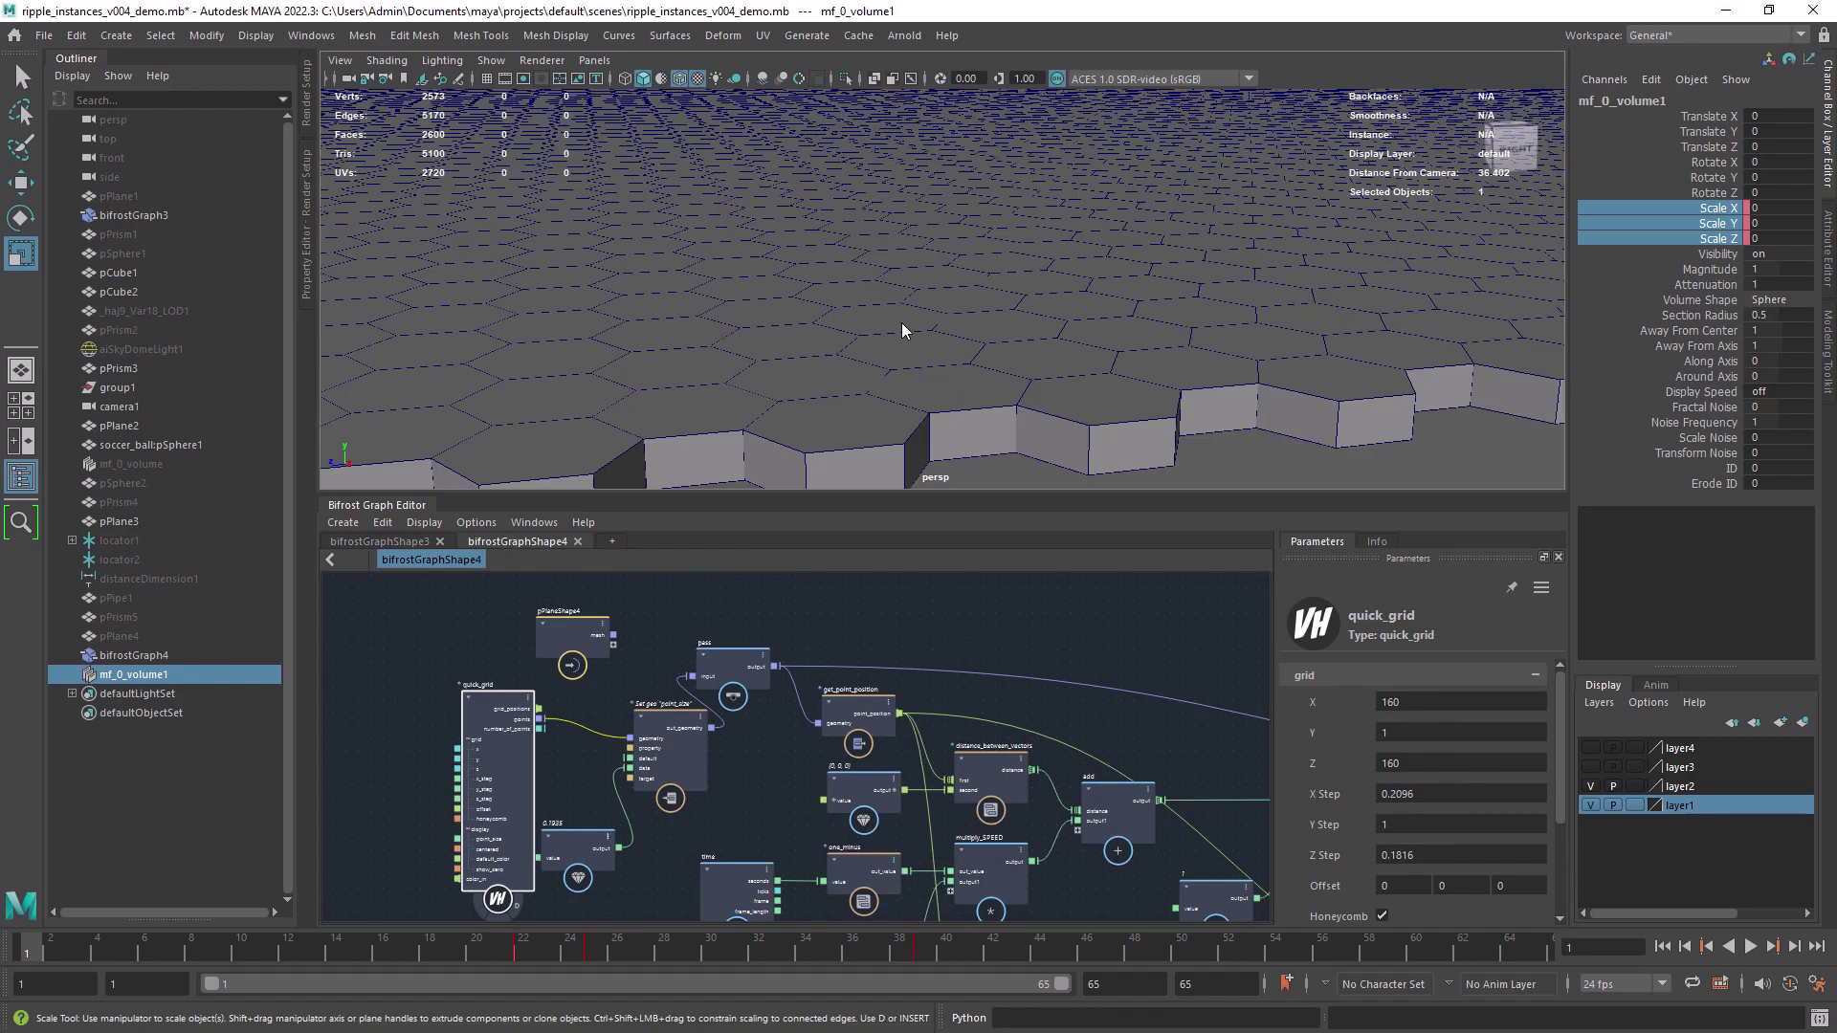
key("alt+v")
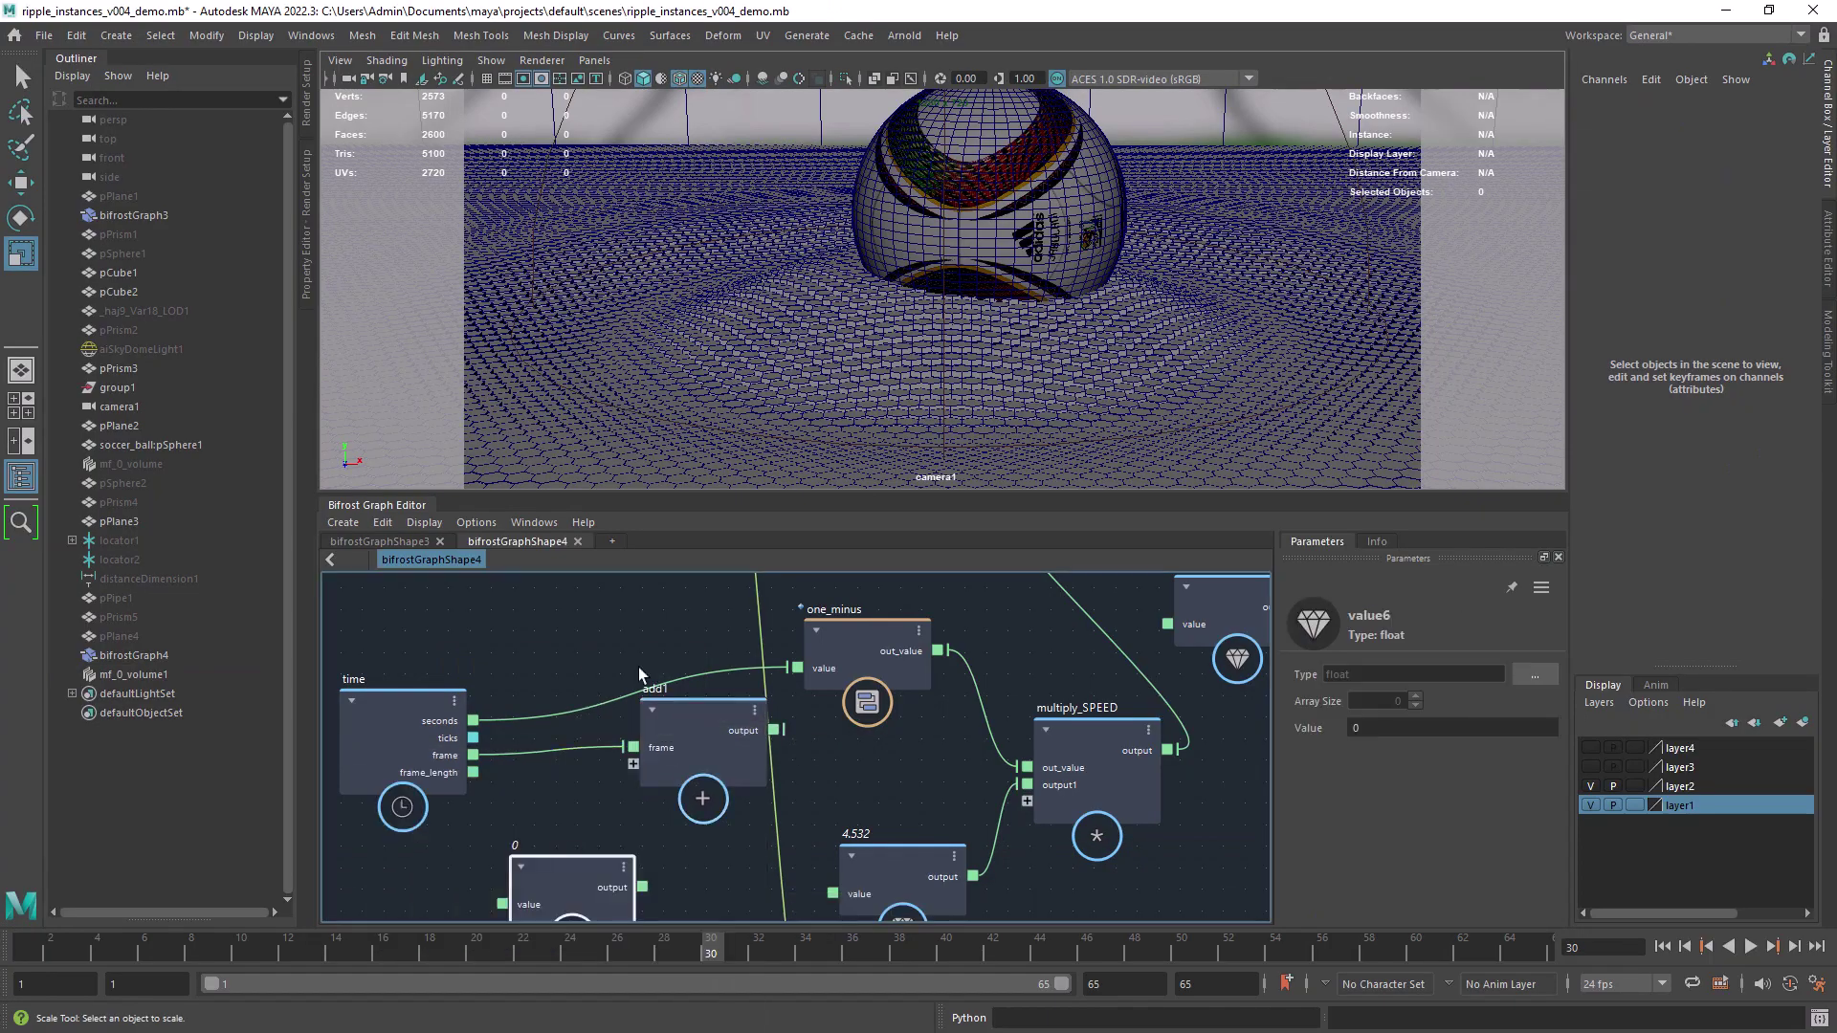
Step: Route the time node's frame output through add1 into one_minus, adding a float value node set to -6.113
left_click_drag(773, 721, 797, 667)
left_click_drag(572, 871, 543, 840)
left_click_drag(1314, 728, 250, 784)
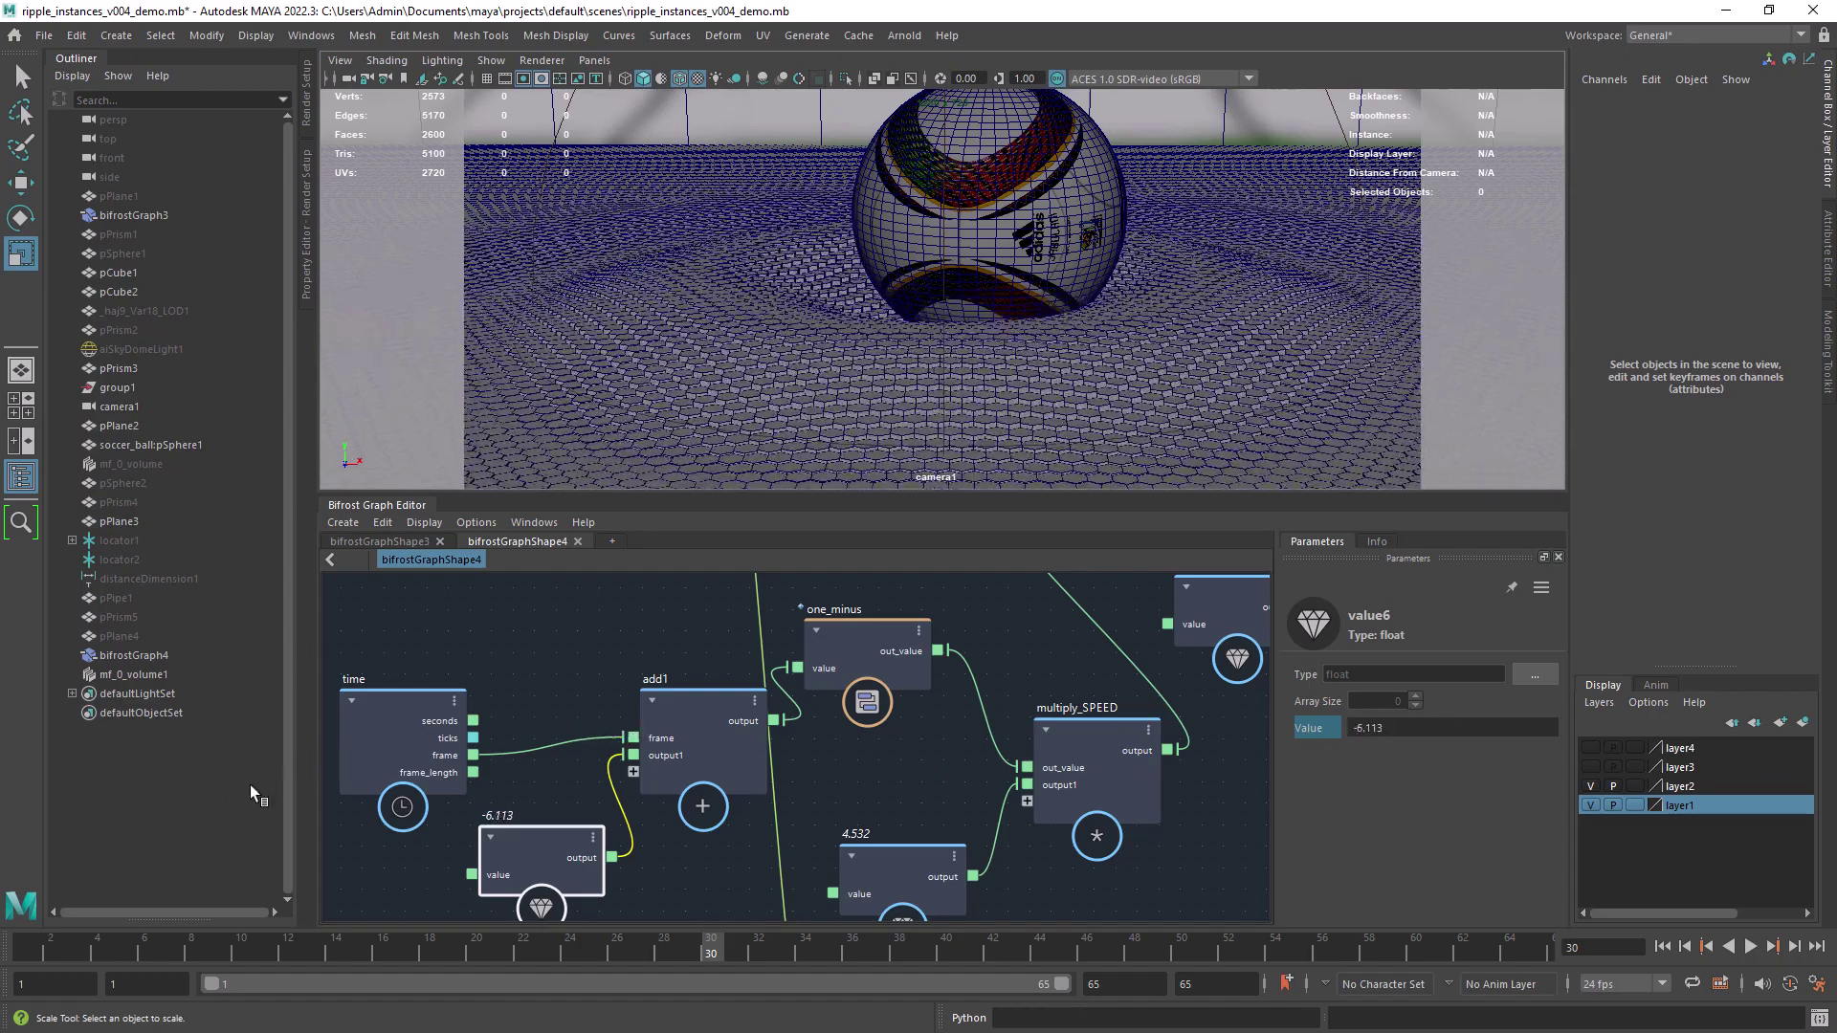
Step: Rename the float value node feeding multiply to FREQ and set its value to 1.465
scroll(669, 746, "down", 2)
middle_click_drag(1243, 831, 810, 650, "alt")
scroll(809, 651, "down", 2)
middle_click_drag(647, 579, 772, 825, "alt")
scroll(833, 746, "up", 2)
middle_click_drag(782, 750, 801, 770, "alt")
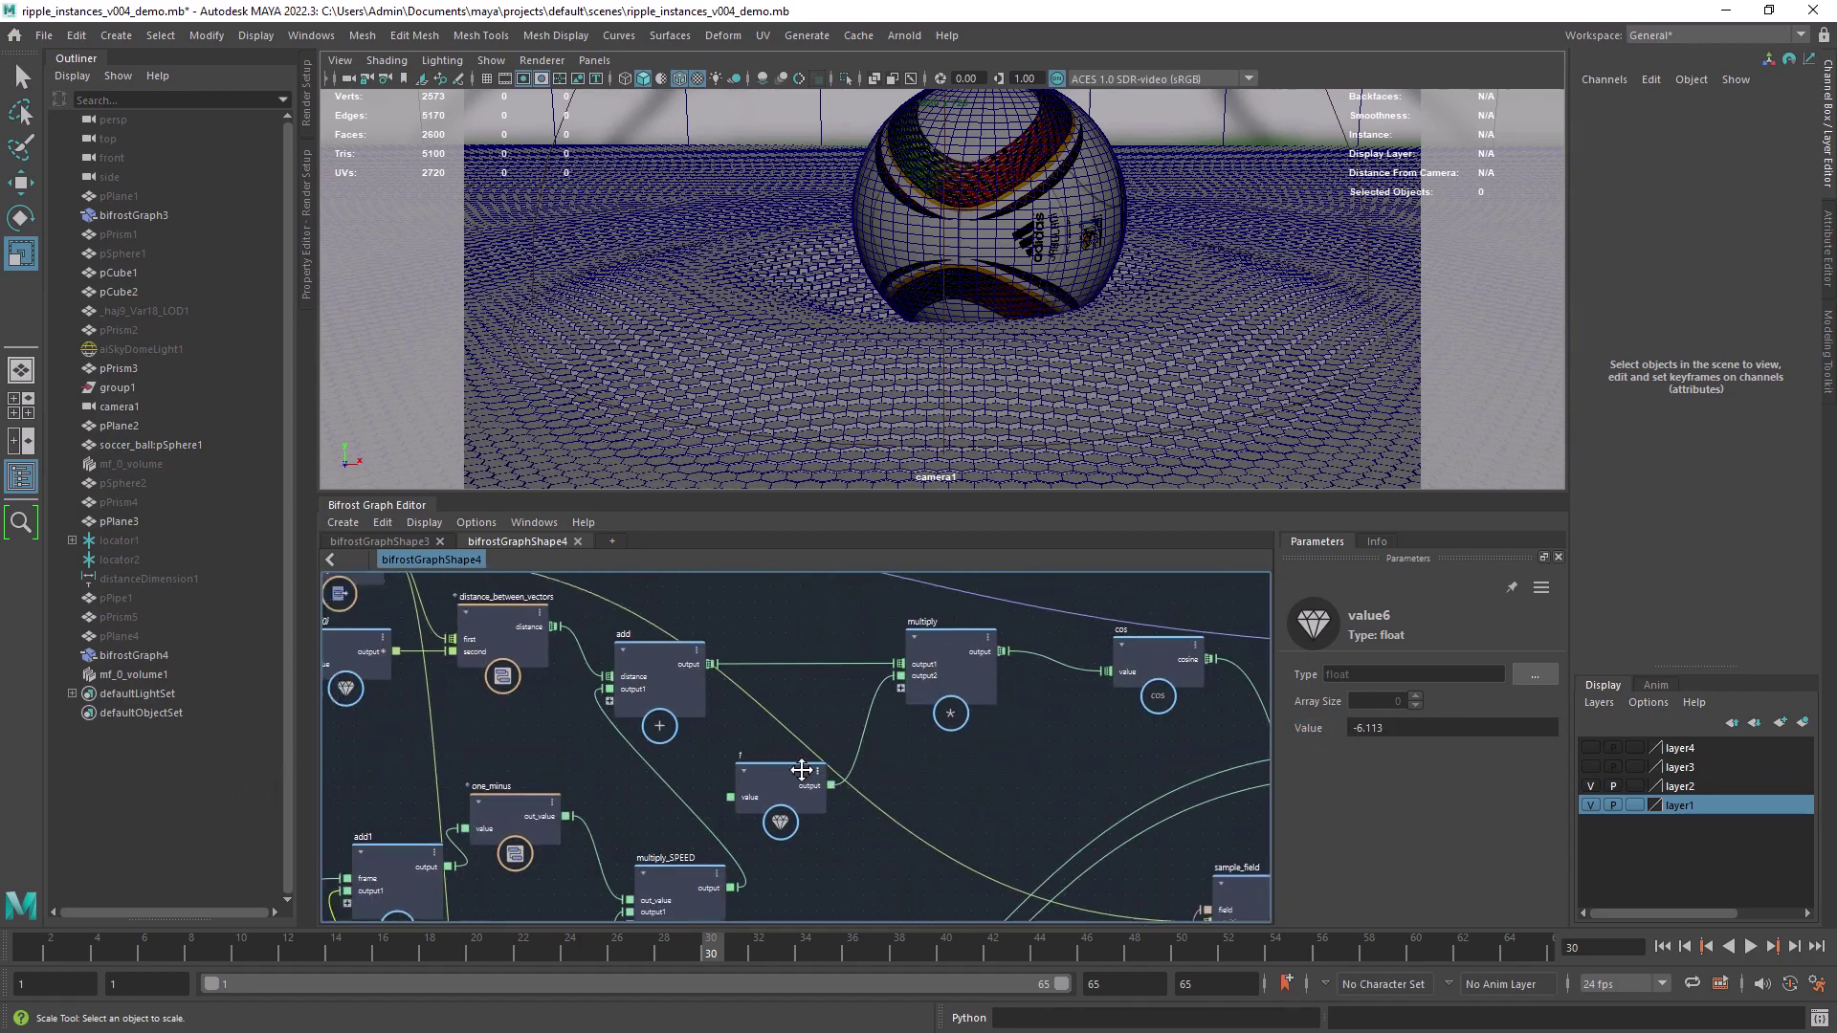
left_click(382, 522)
left_click(778, 736)
scroll(737, 749, "up", 2)
double_click(742, 759)
type("FREQ")
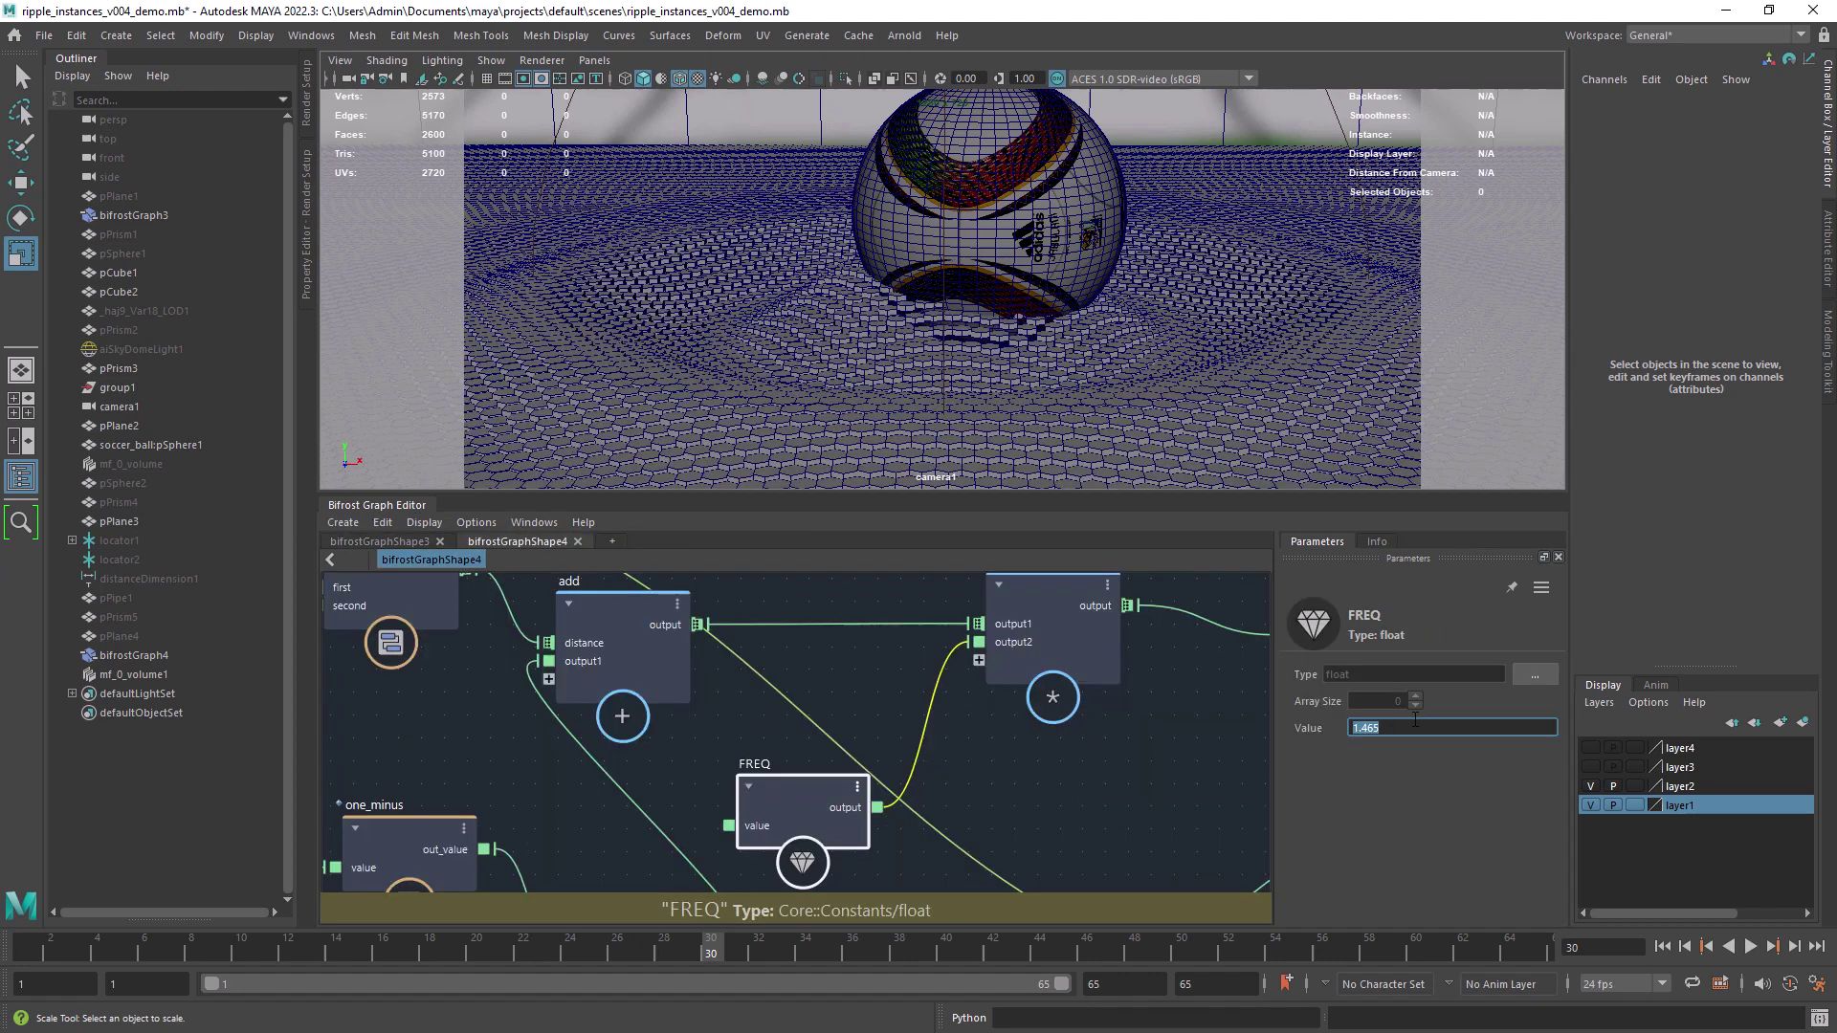
Step: Add a multiply_HEIGHT node with a float value node after cos, and connect its output to multiply1
scroll(1052, 697, "down", 3)
middle_click_drag(1052, 698, 791, 726)
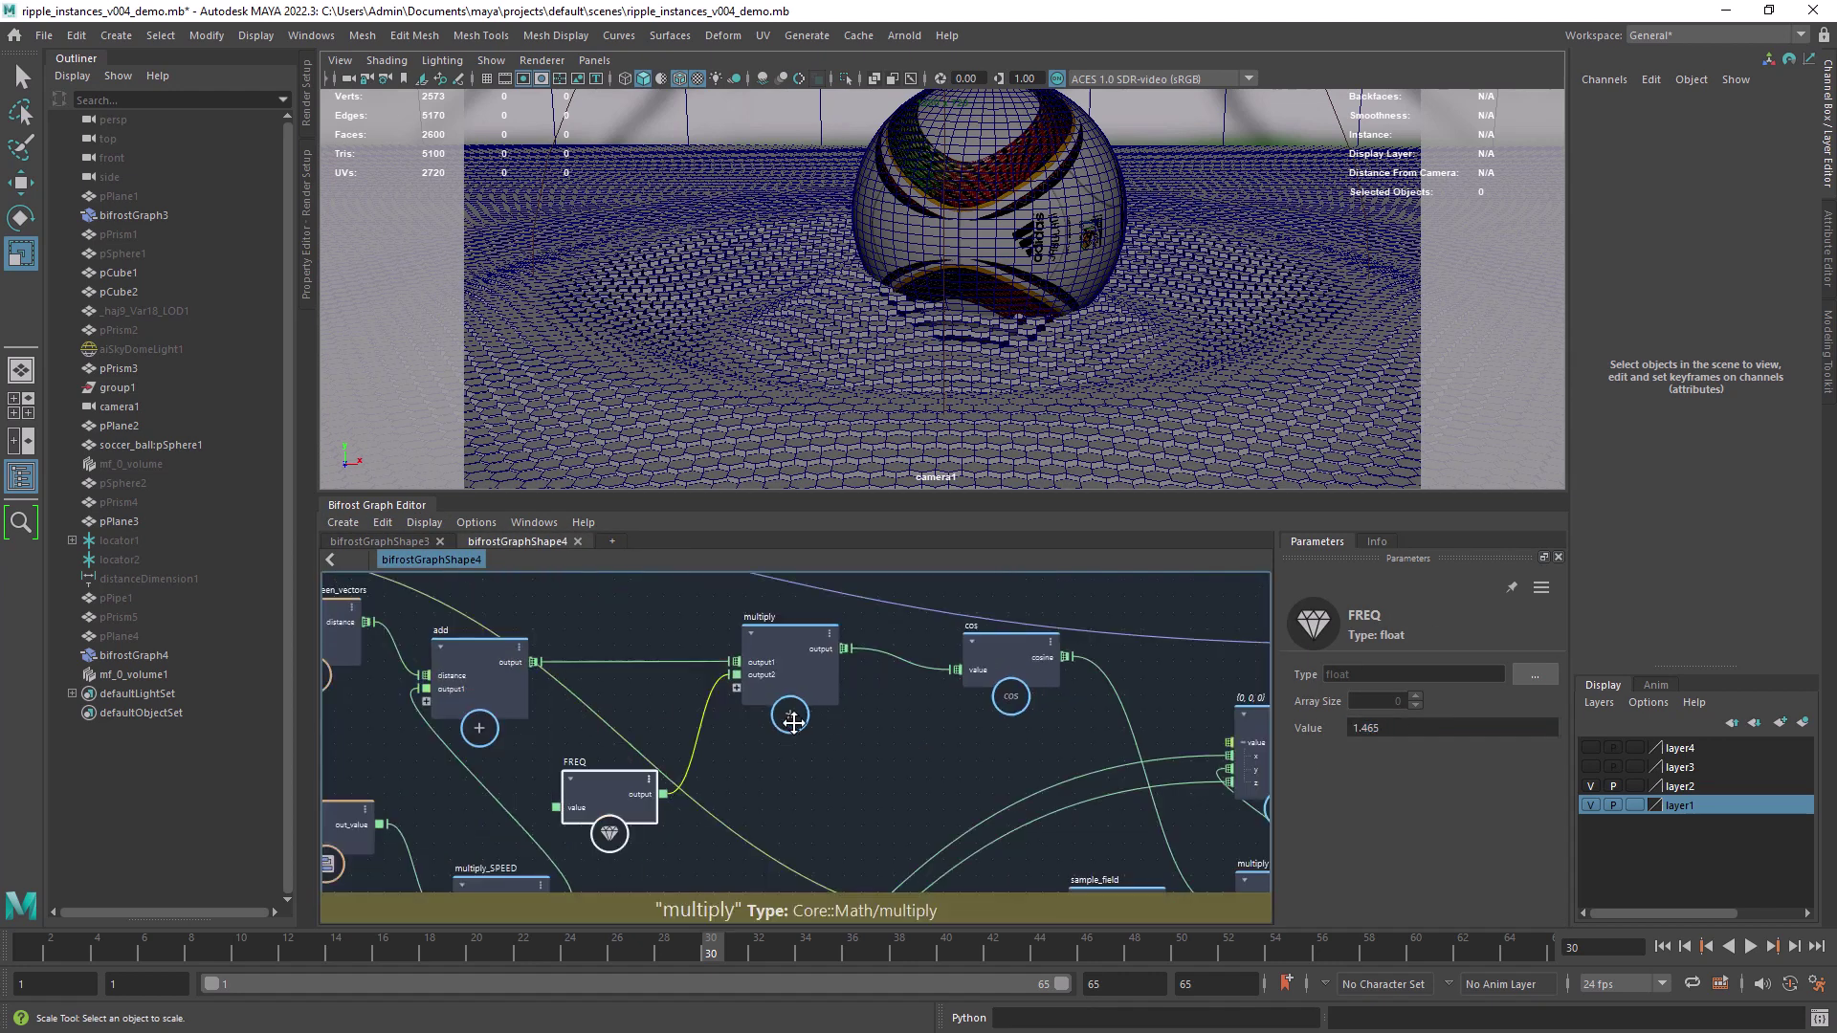
scroll(1004, 746, "down", 3)
middle_click_drag(1005, 746, 574, 675)
scroll(627, 689, "up", 2)
left_click(627, 722)
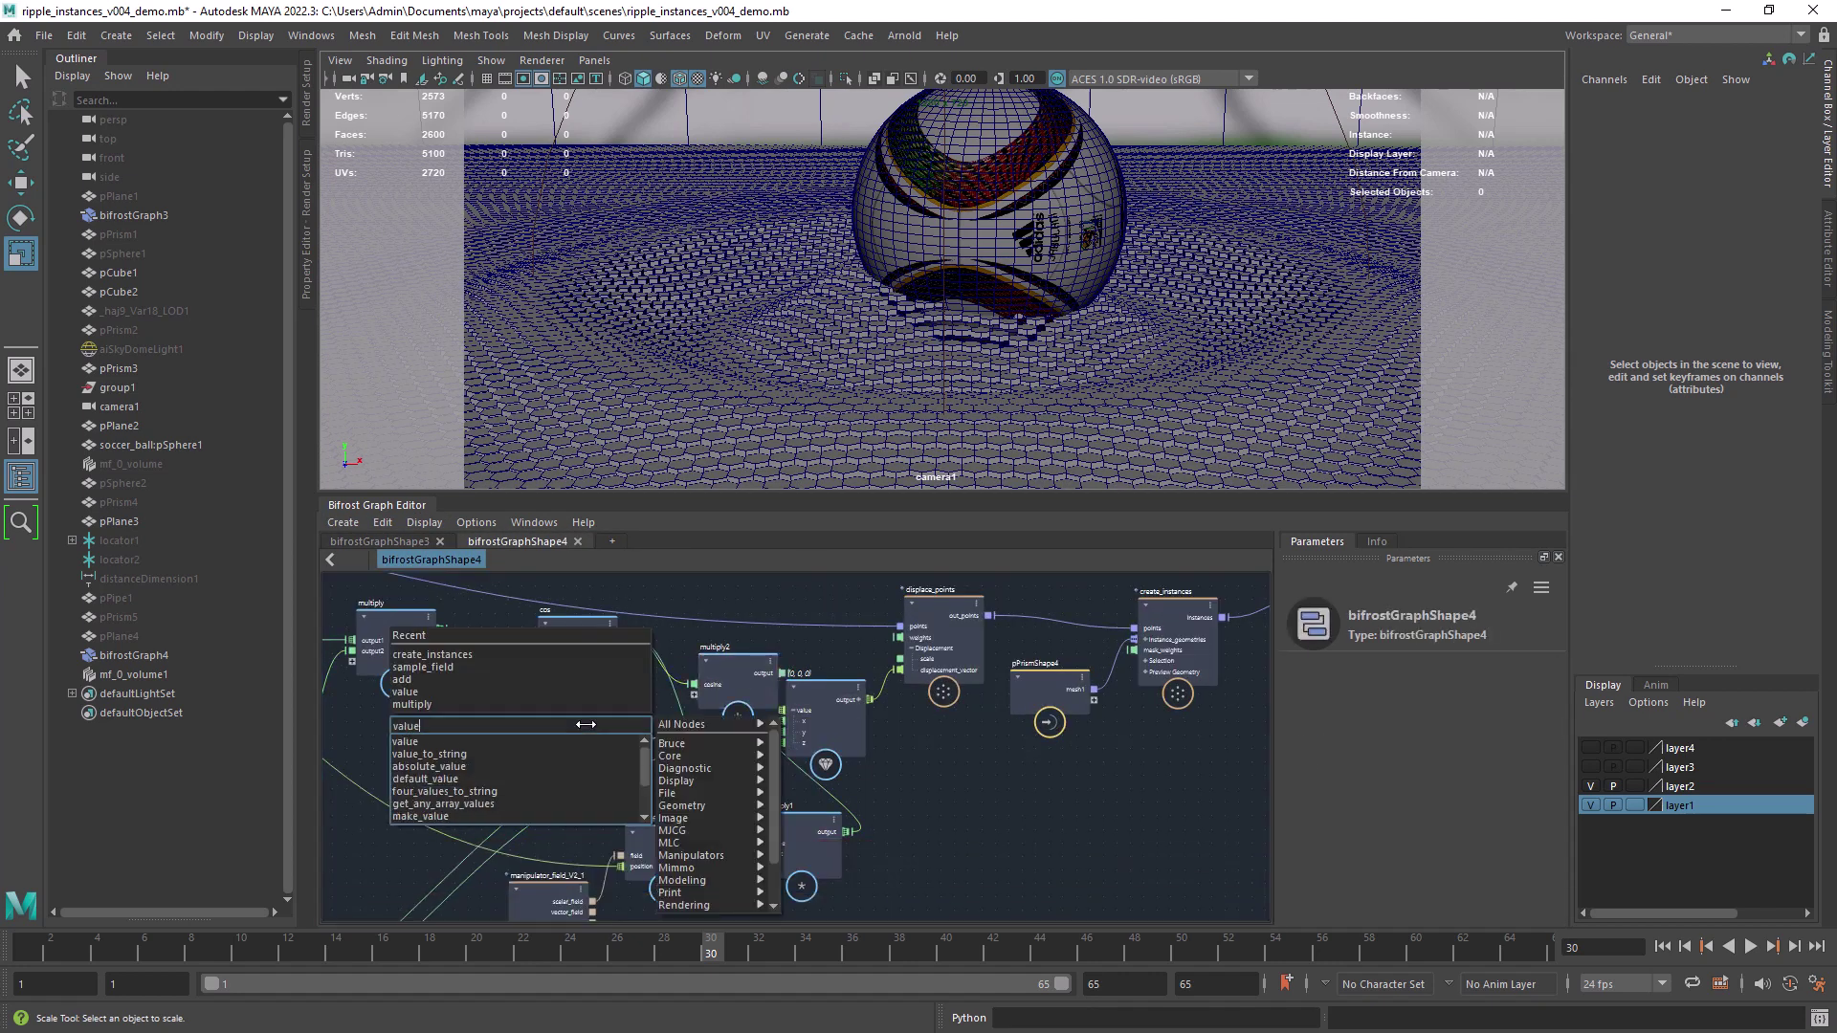
key("Return")
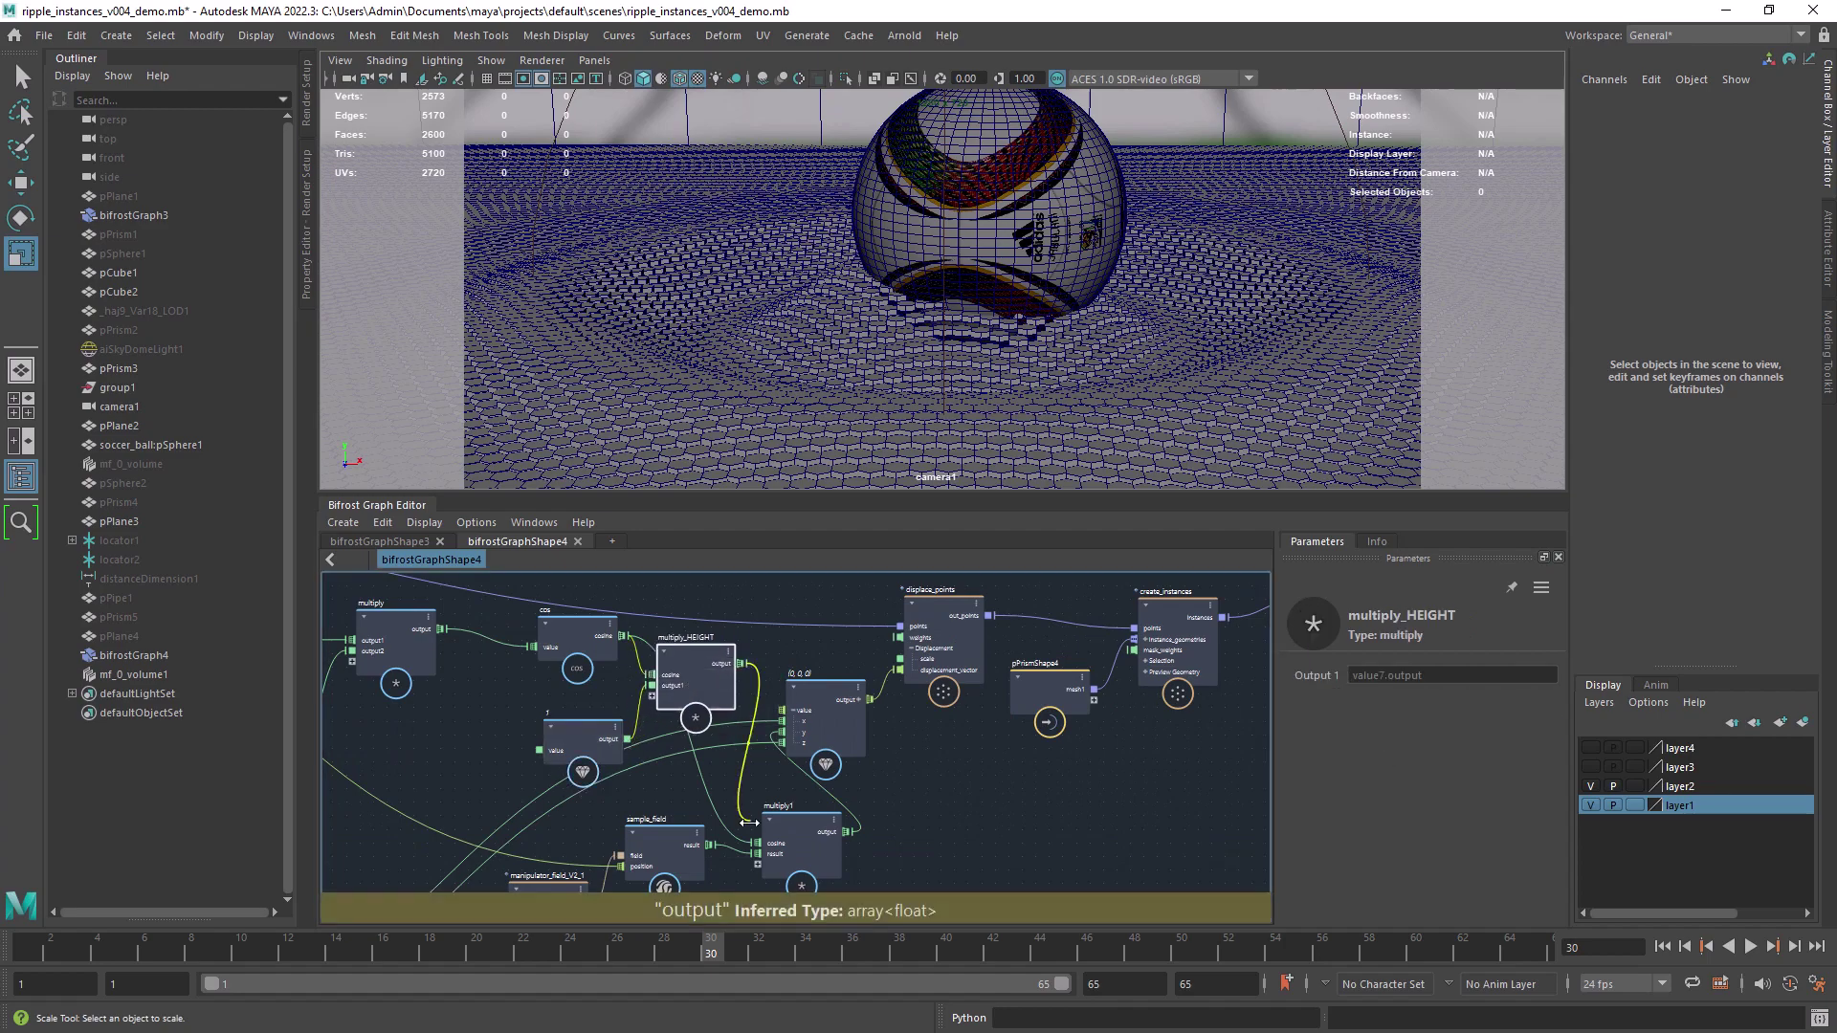
Step: Set the value driving multiply_HEIGHT to 4.041, taken from bifrostGraphShape3, and check the ripple by playing and scrubbing
left_click(381, 540)
left_click_drag(1304, 722, 1387, 727)
left_click(517, 541)
scroll(736, 710, "down", 2)
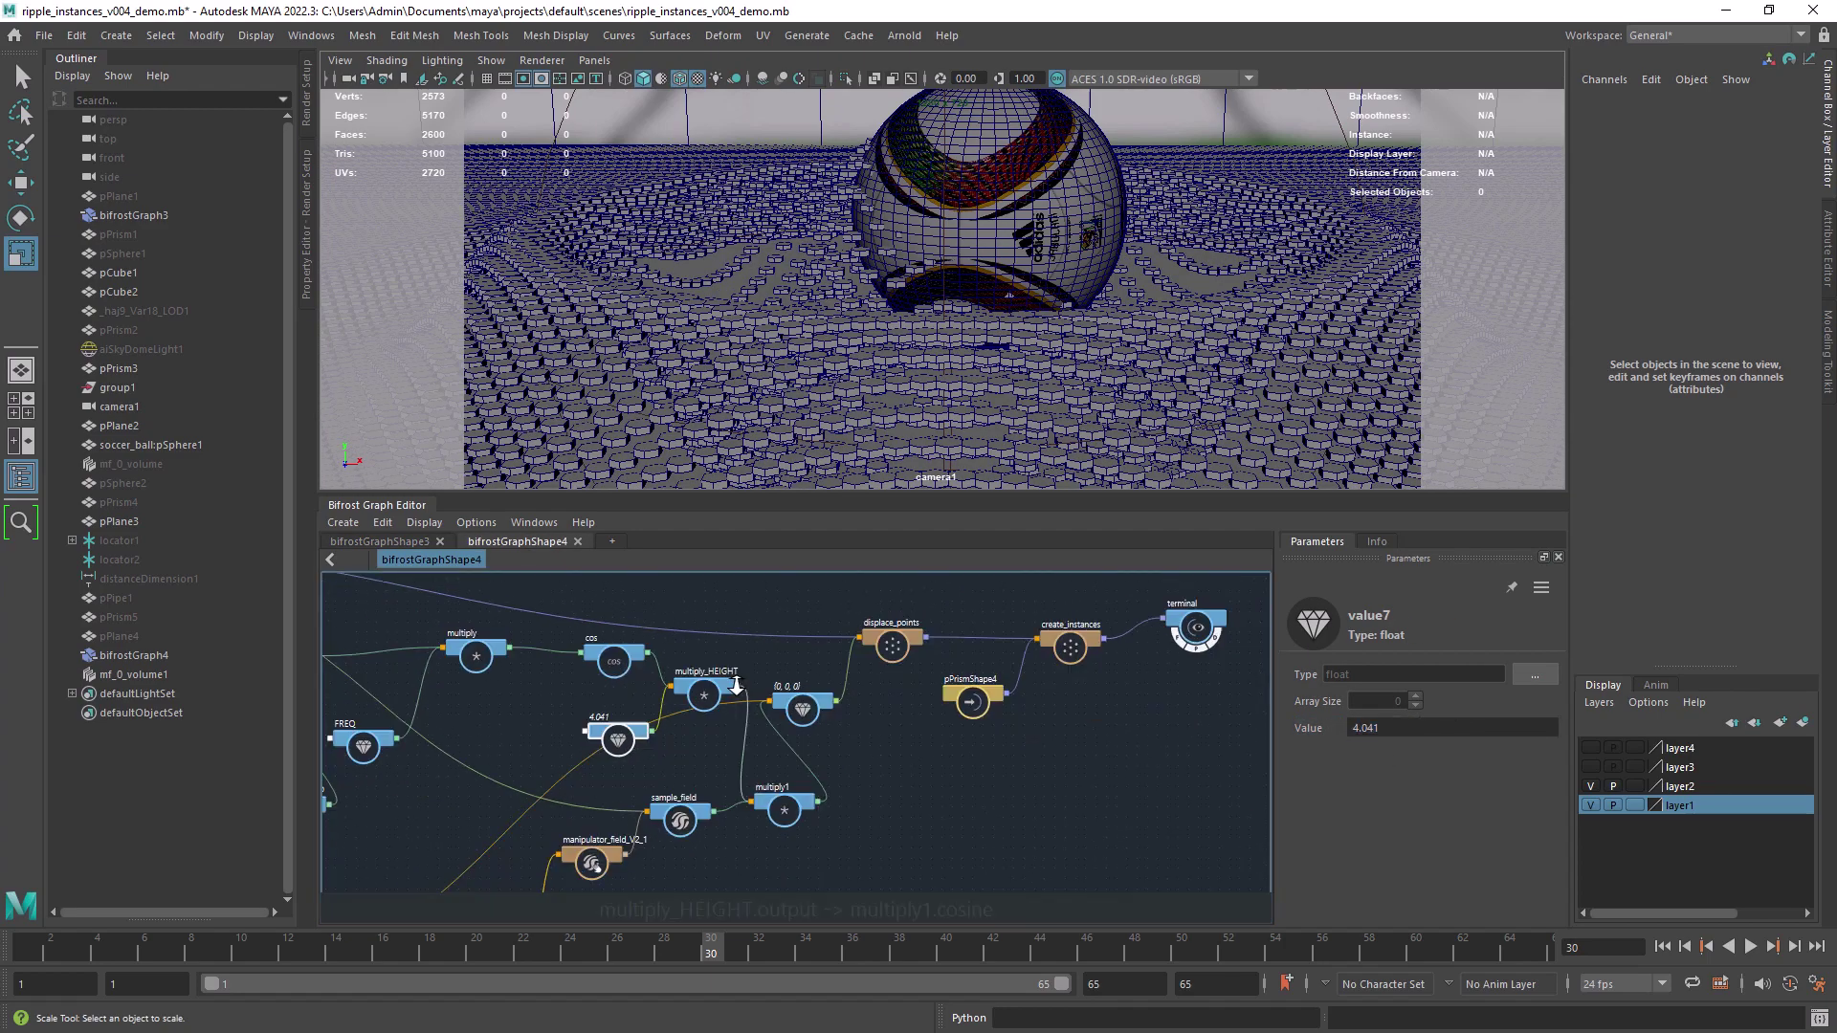
scroll(861, 727, "up", 1)
key("alt+v")
left_click_drag(1174, 957, 687, 954)
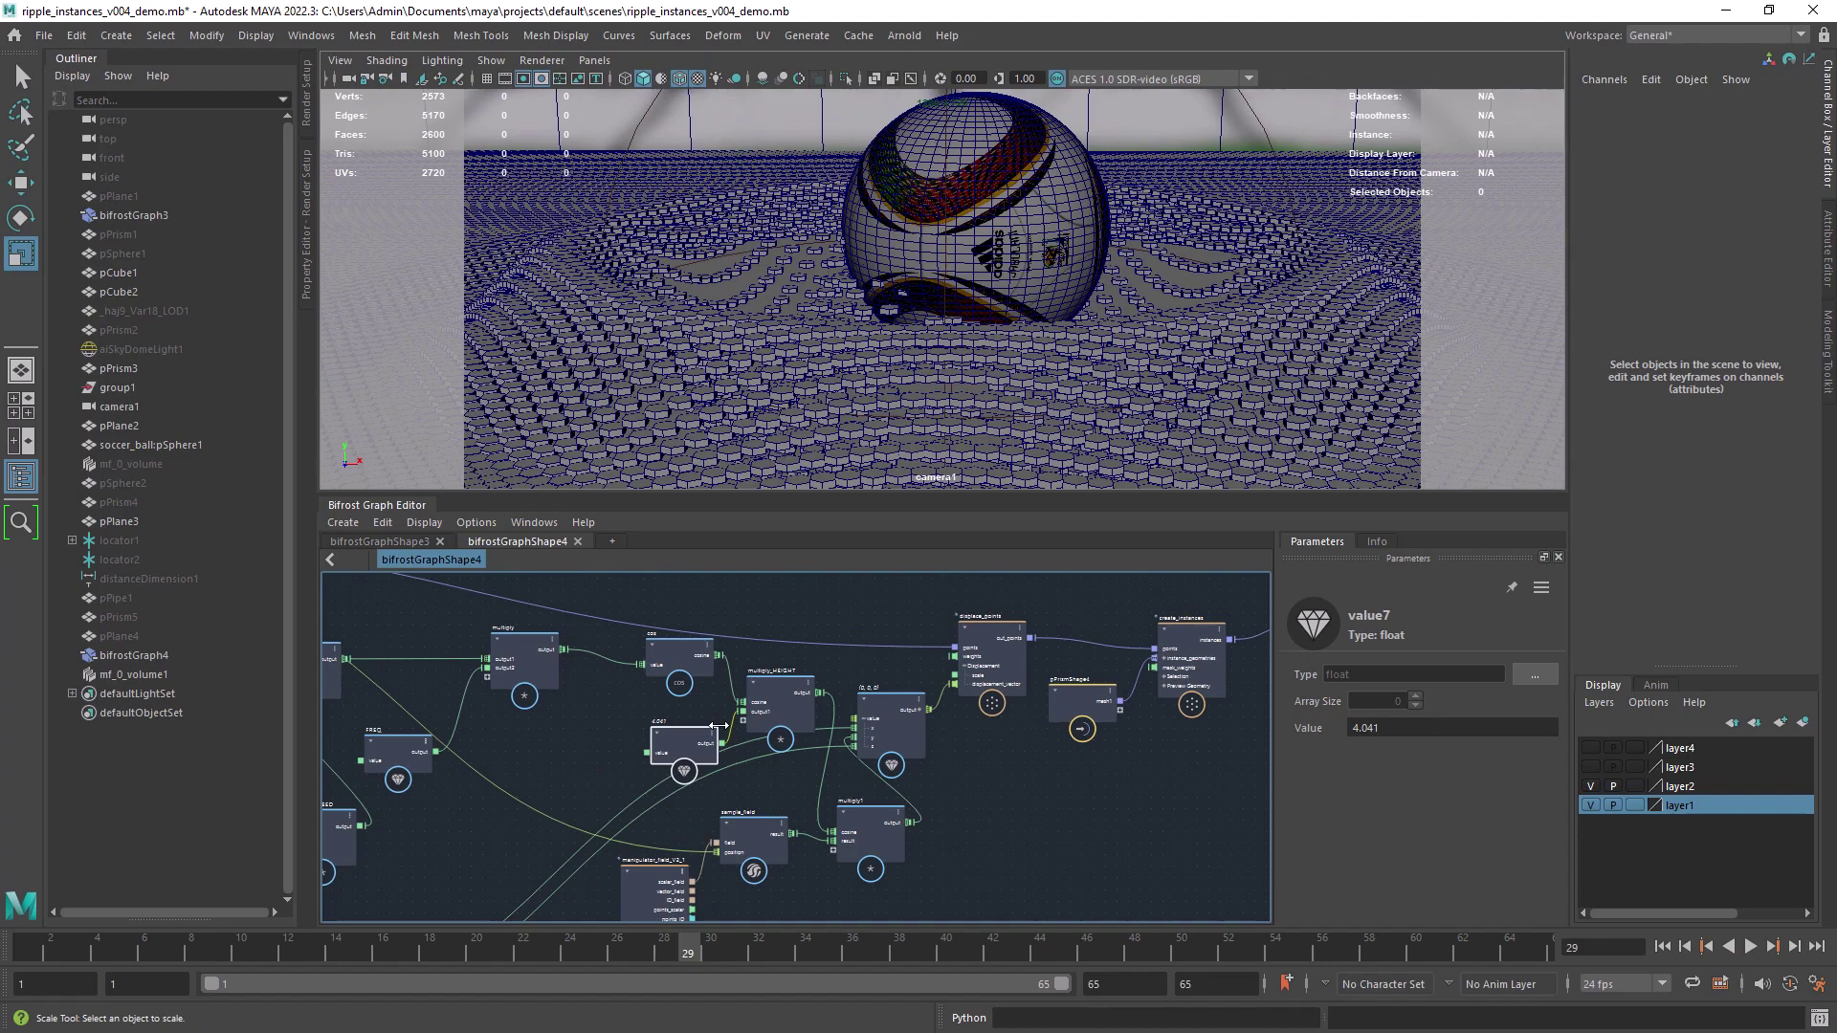
Step: Set the value feeding multiply_SPEED to 0.1029 and the add1 time offset to -83.77, checking the ripple around frame 28
scroll(717, 725, "down", 2)
middle_click_drag(574, 784, 733, 725, "alt")
left_click(488, 799)
left_click_drag(687, 952, 639, 952)
scroll(631, 758, "up", 2)
middle_click_drag(631, 759, 828, 824, "alt")
left_click(529, 764)
left_click(662, 952)
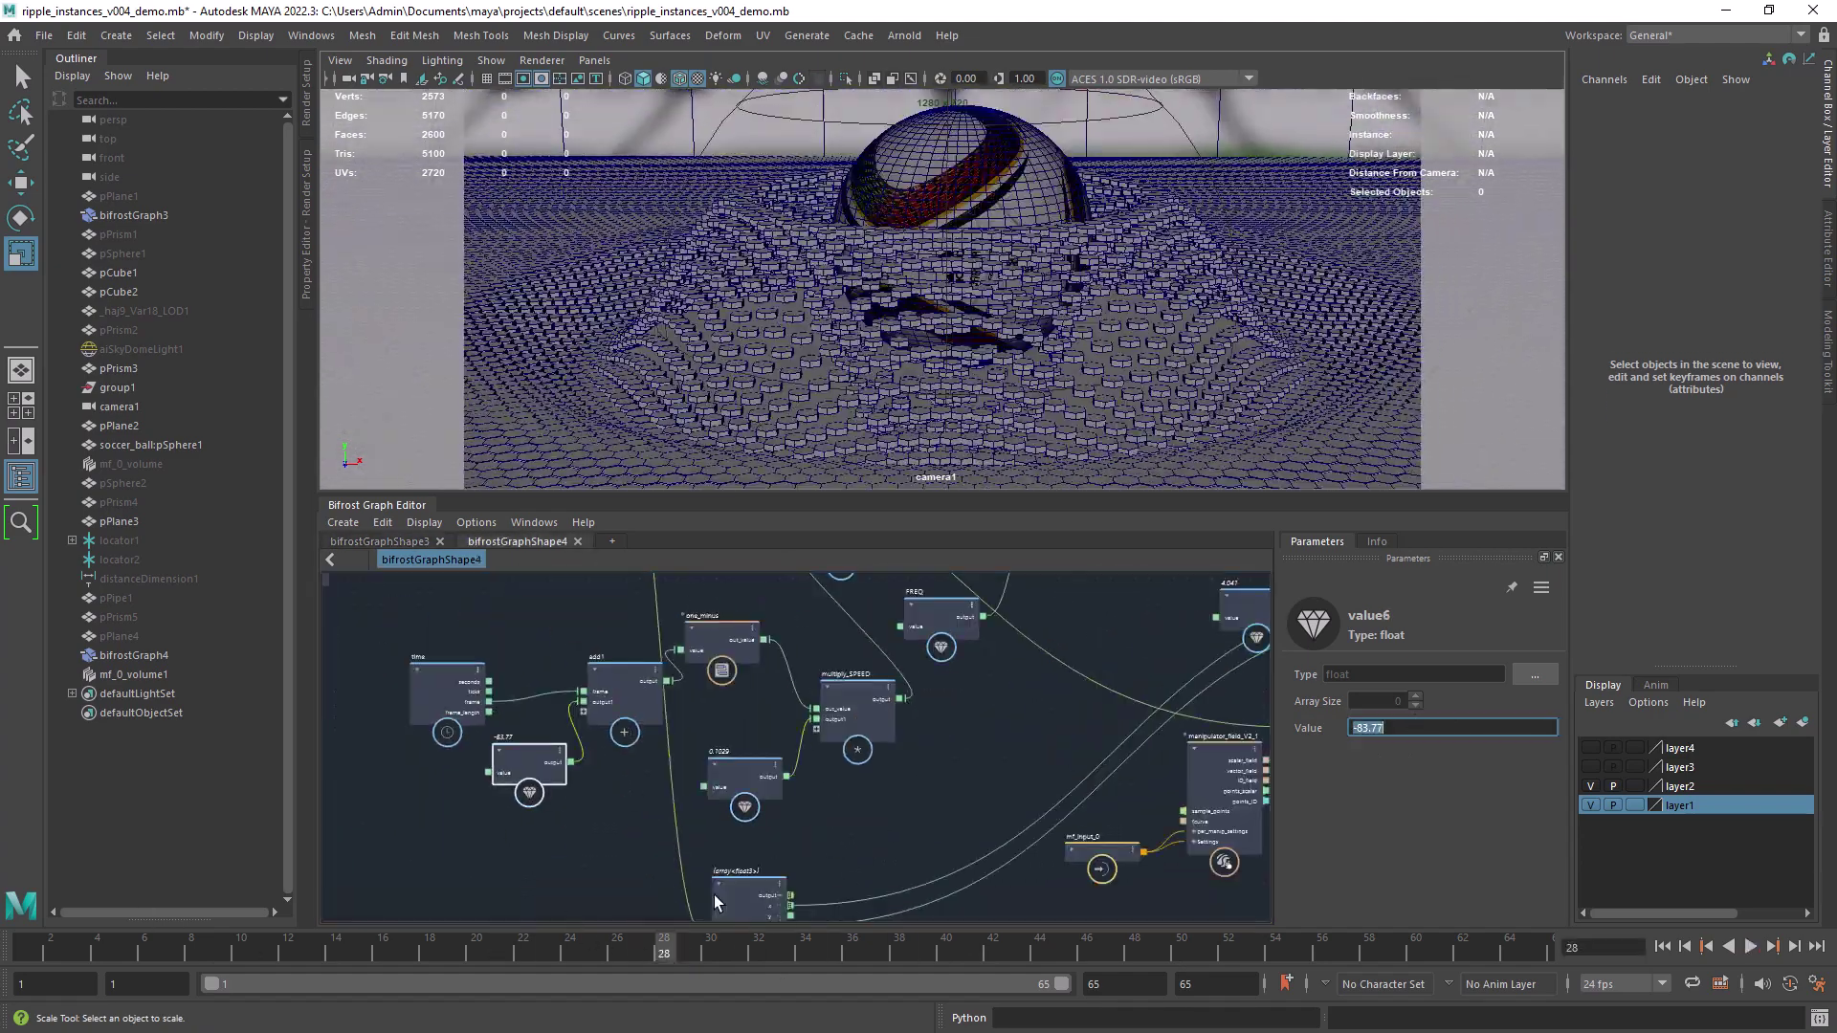
Step: Save the scene, set mf_0_volume1's Magnitude to 0.5 and Attenuation to 1.3, and play back the ripple
left_click(234, 674)
key("ctrl+s")
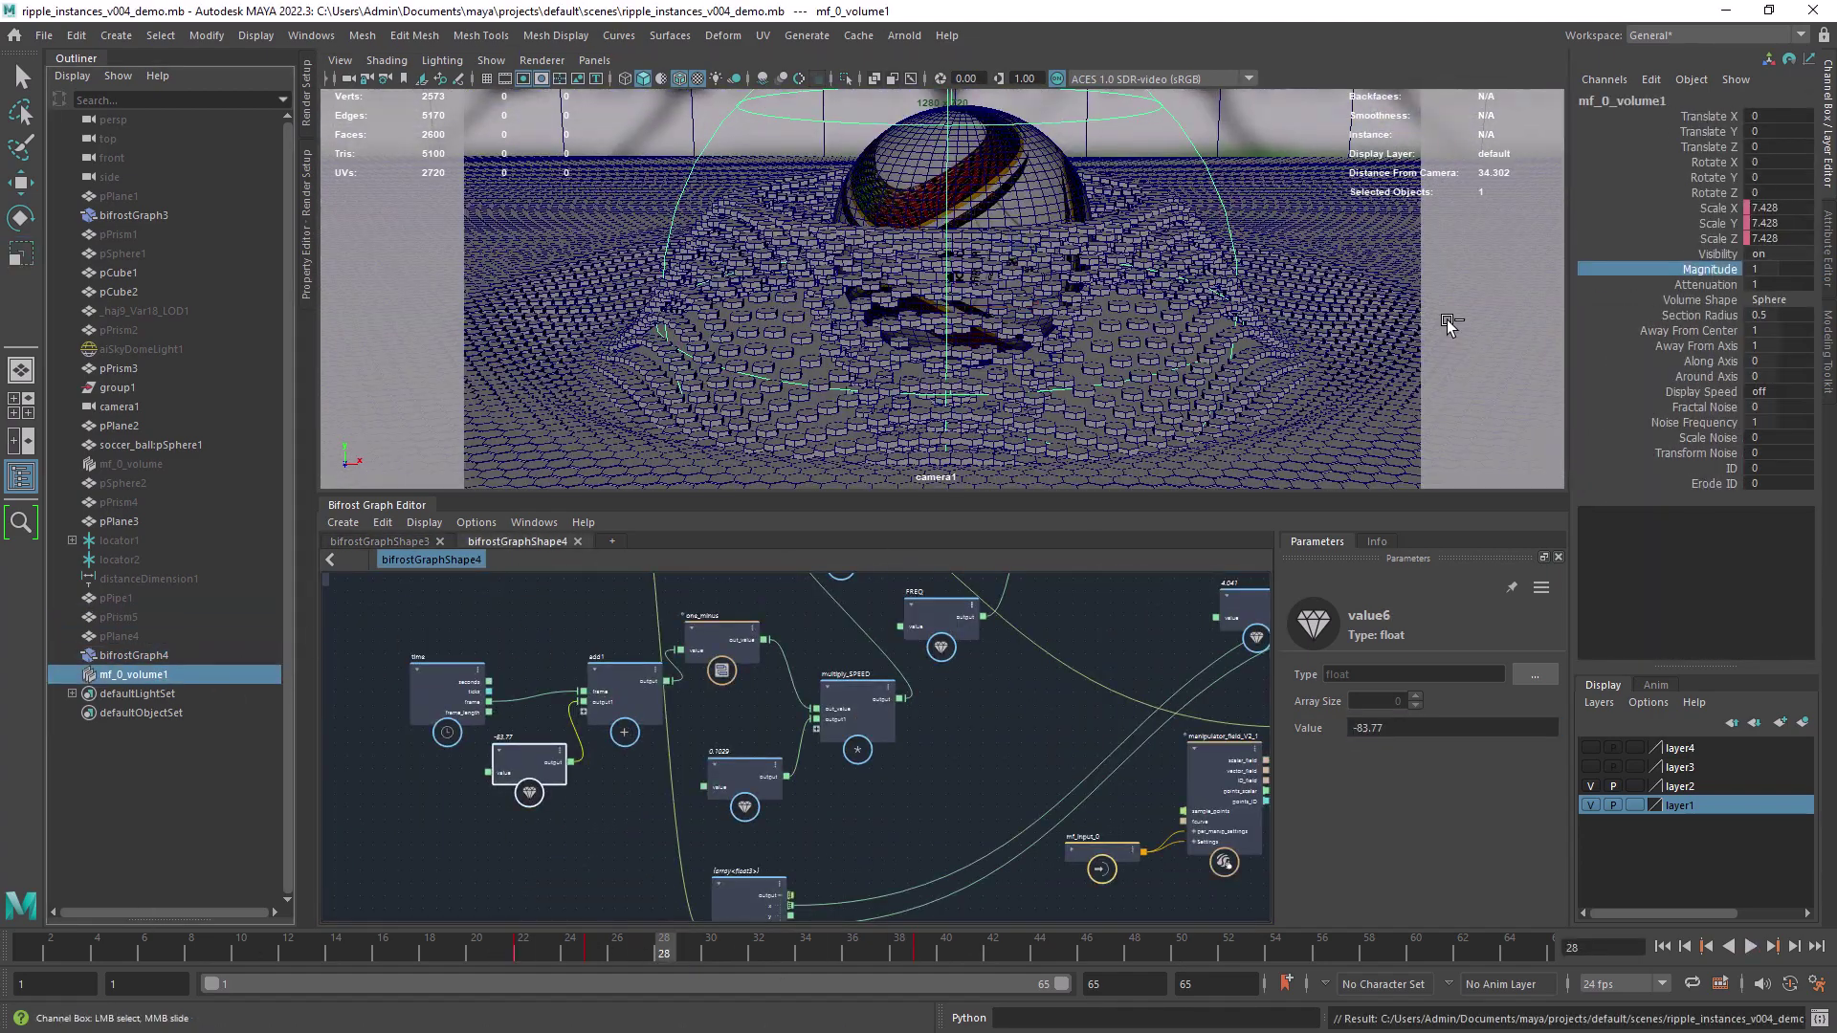
middle_click_drag(1449, 325, 1372, 317)
left_click_drag(593, 967, 353, 951)
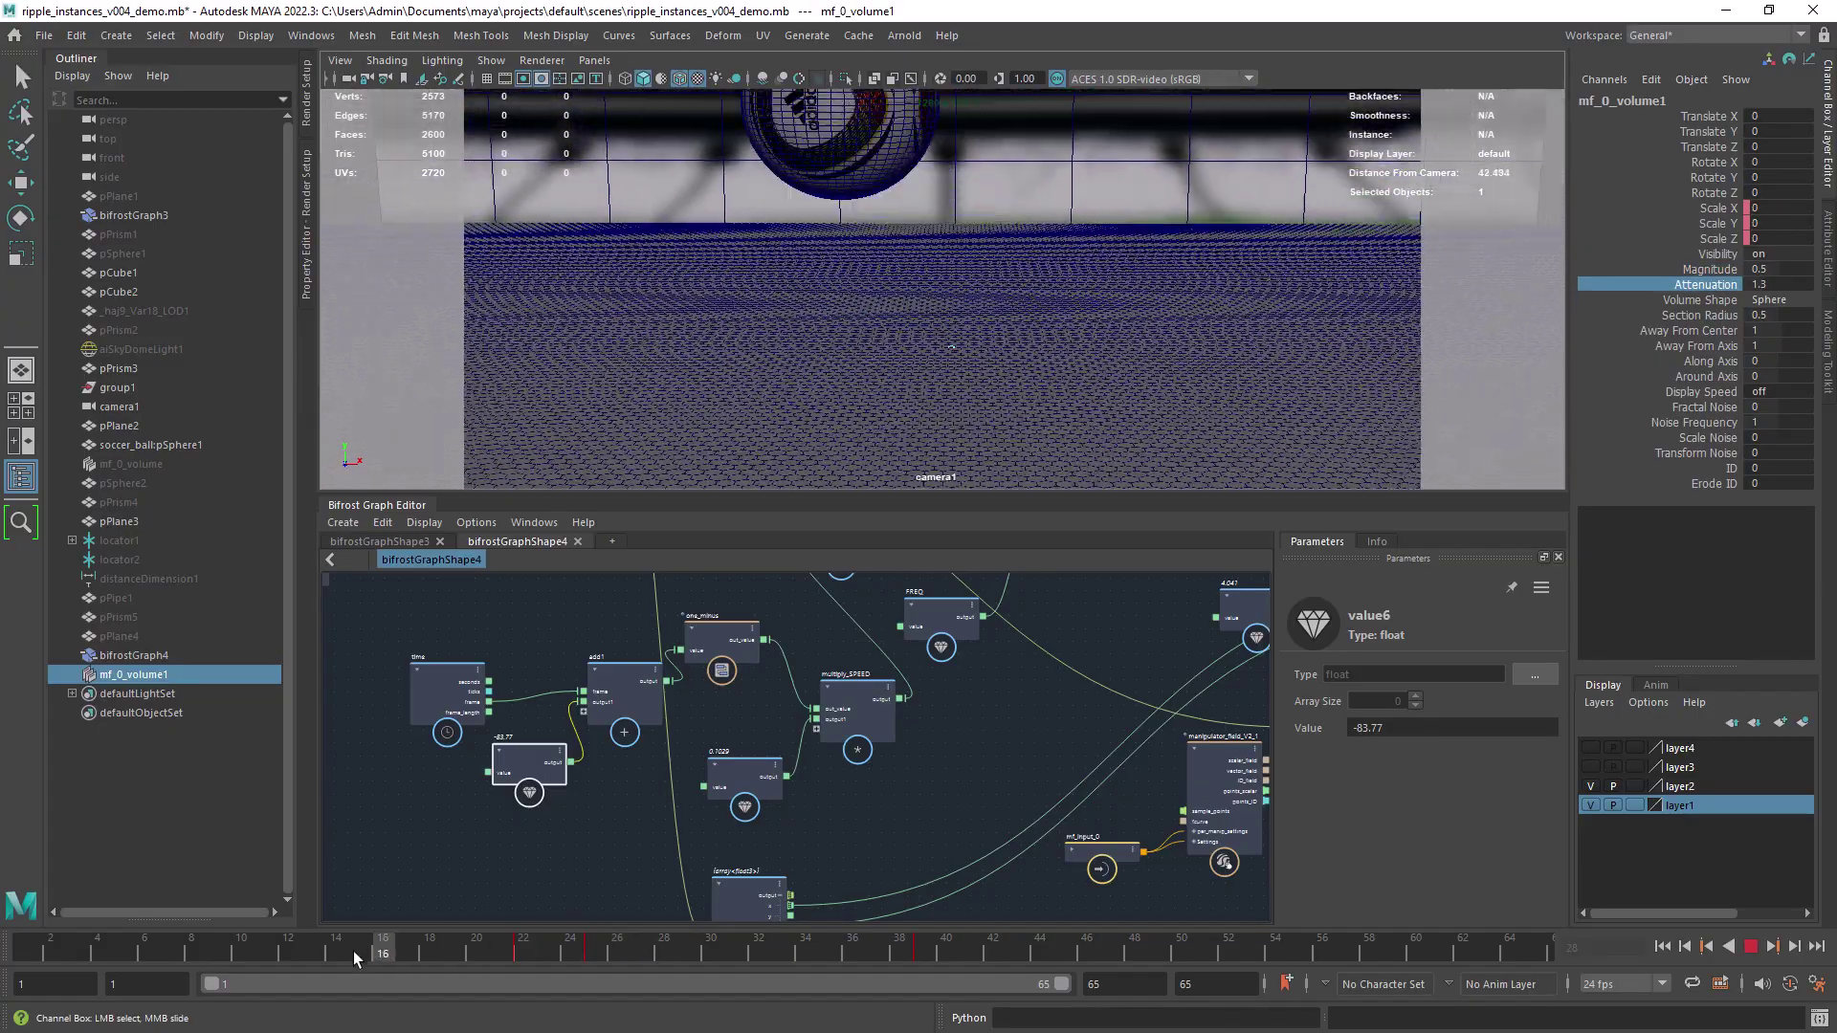